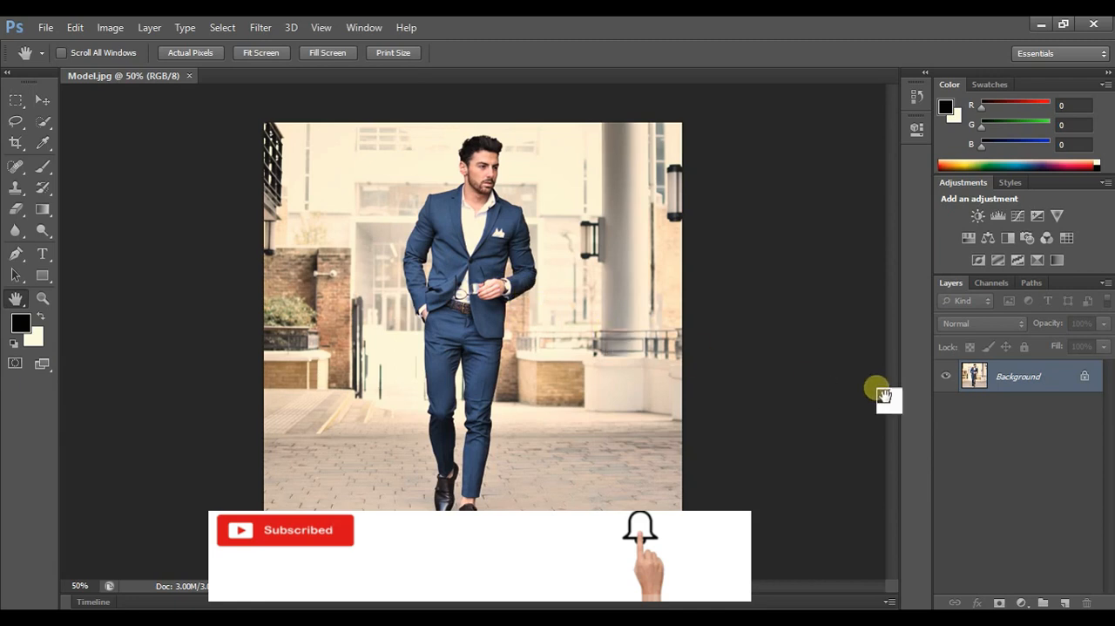
# - Duplicate the Background layer as "Duplicate Background" and hide the original Background layer
pyautogui.rightClick(1025, 385)
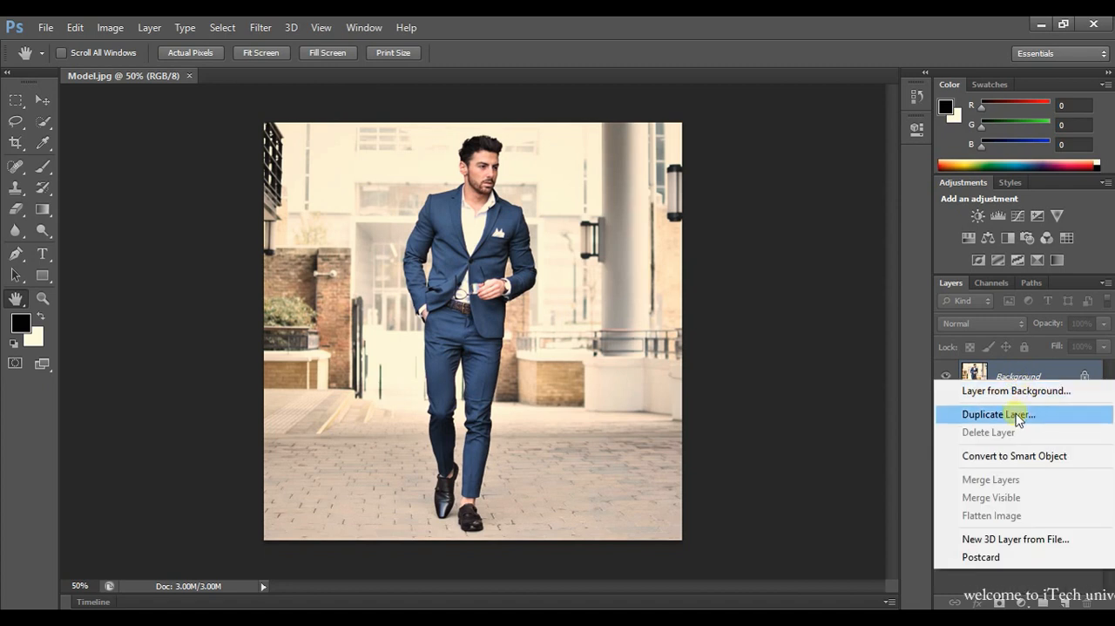
pyautogui.click(1011, 415)
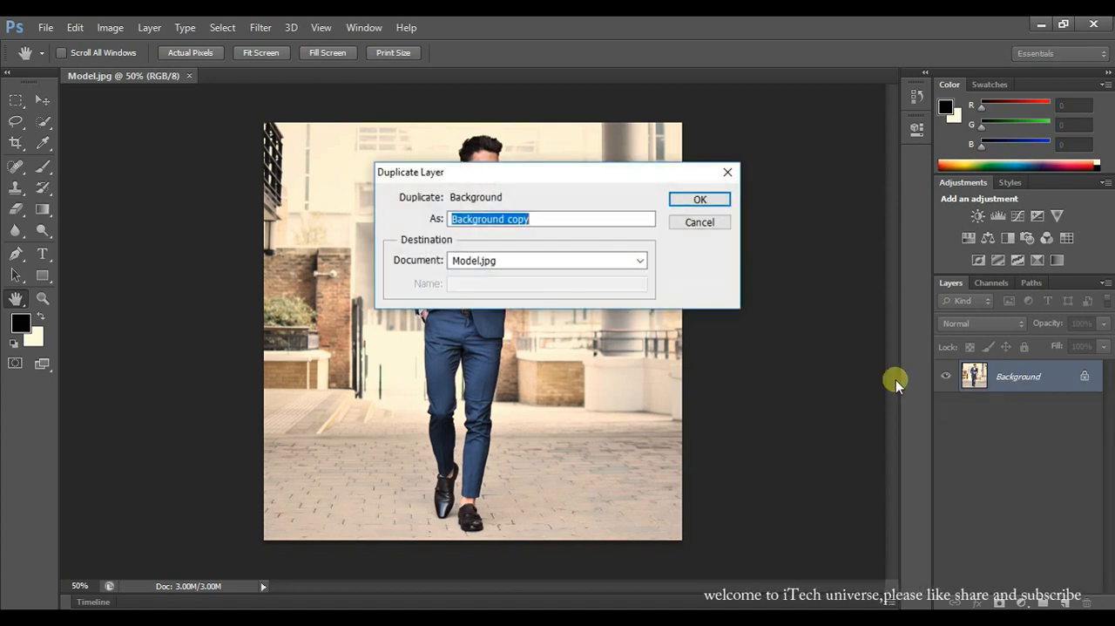
pyautogui.click(554, 218)
pyautogui.press('BackSpace')
pyautogui.press('BackSpace')
pyautogui.press('BackSpace')
pyautogui.press('BackSpace')
pyautogui.press('BackSpace')
pyautogui.press('Left')
pyautogui.press('Left')
pyautogui.press('Home')
pyautogui.write('Duplic')
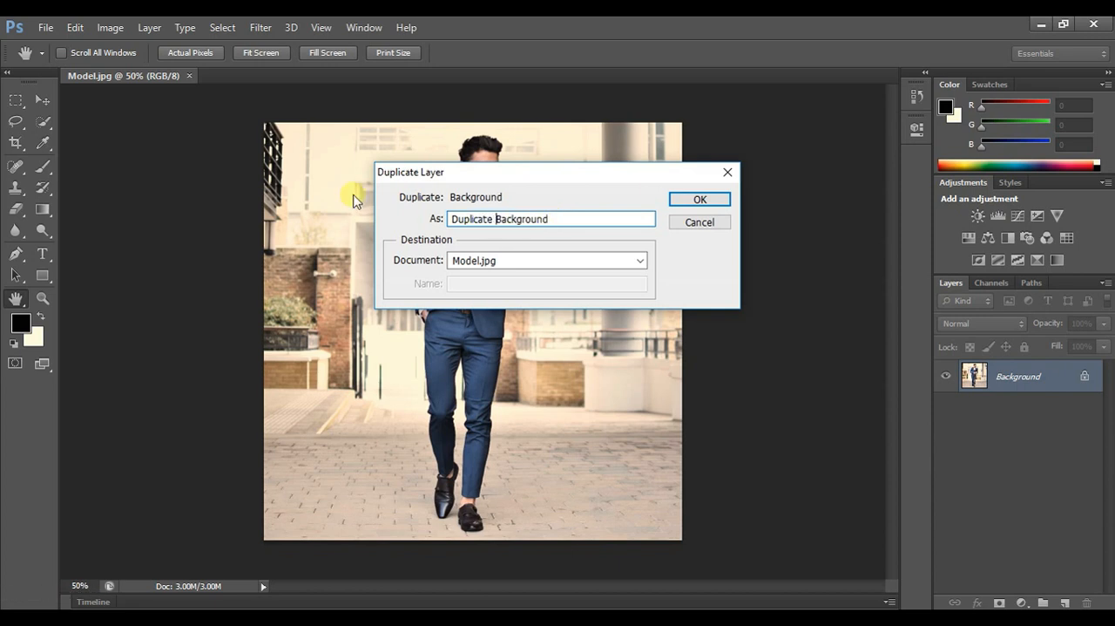
pyautogui.click(699, 201)
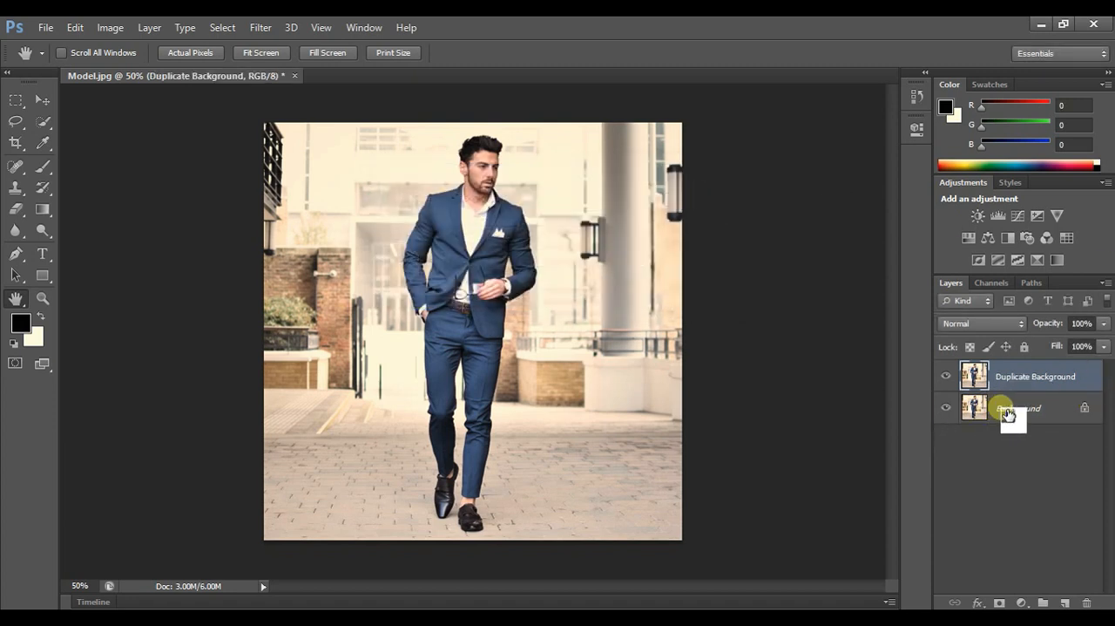
pyautogui.click(946, 407)
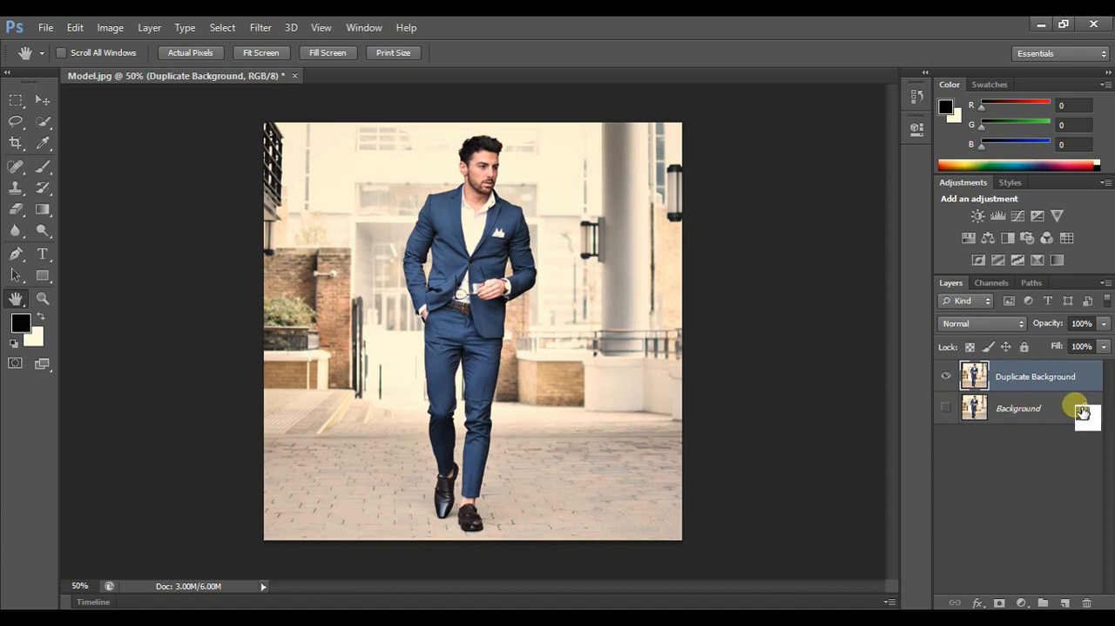
# - Select the man's head, neck and the adjoining jacket shoulder with the Quick Selection tool, excluding the background above the shoulder
pyautogui.press('v')
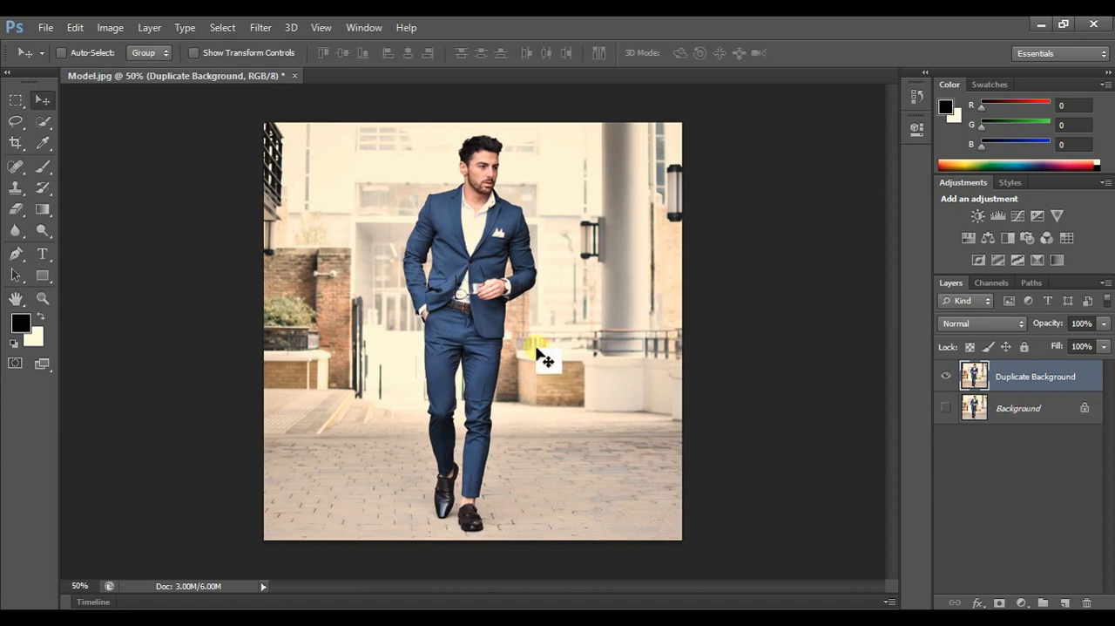
pyautogui.click(42, 298)
pyautogui.click(65, 53)
pyautogui.click(440, 245)
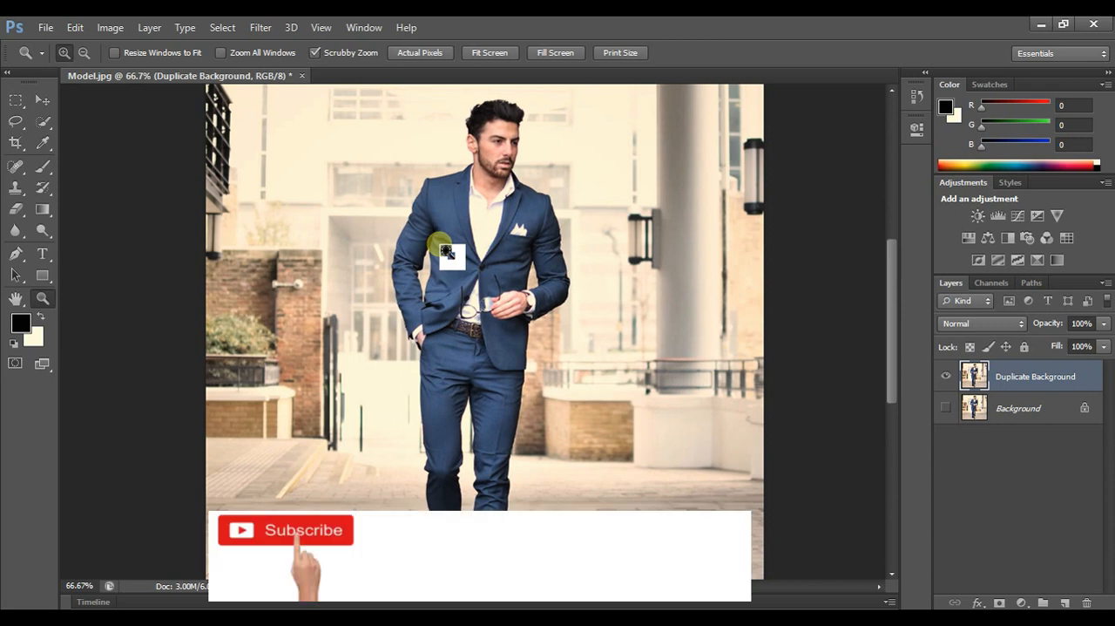
pyautogui.click(440, 247)
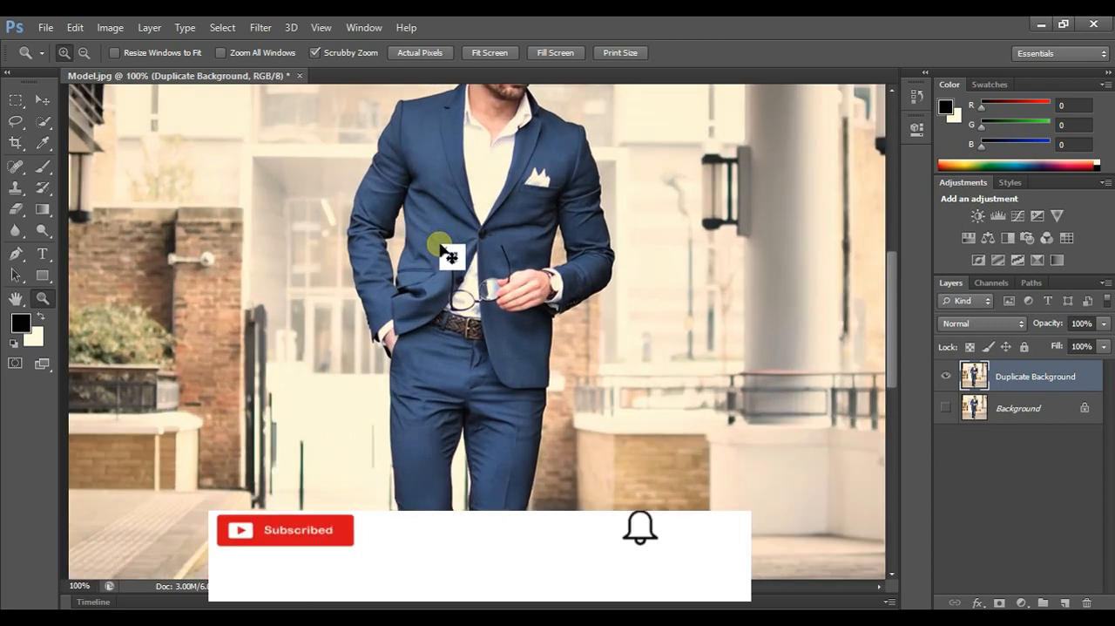
pyautogui.scroll(5, 446, 252)
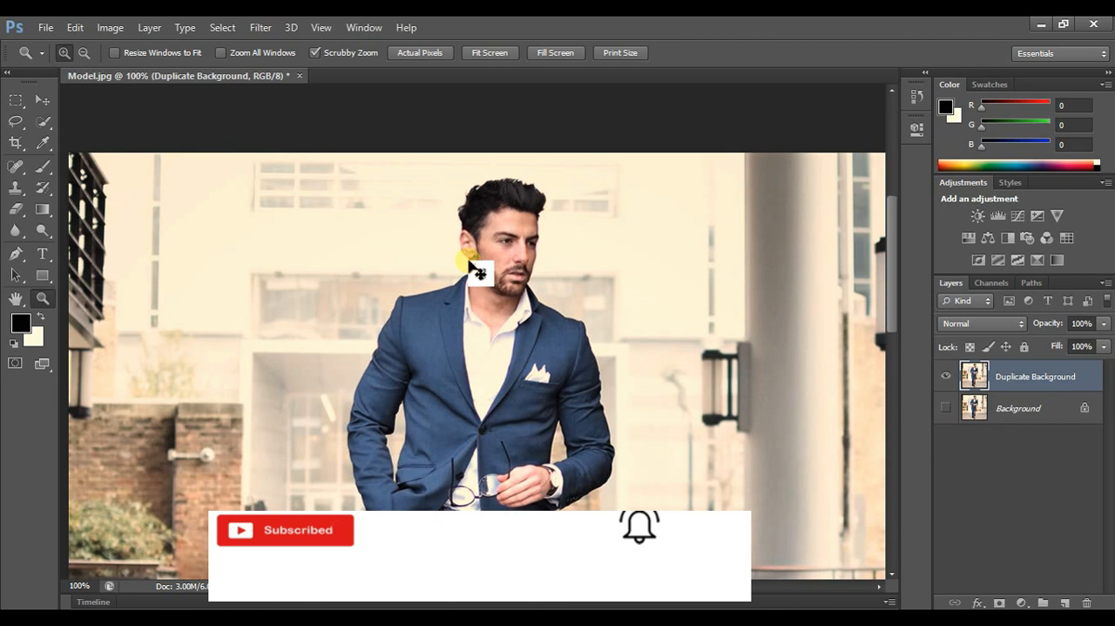
pyautogui.click(472, 267)
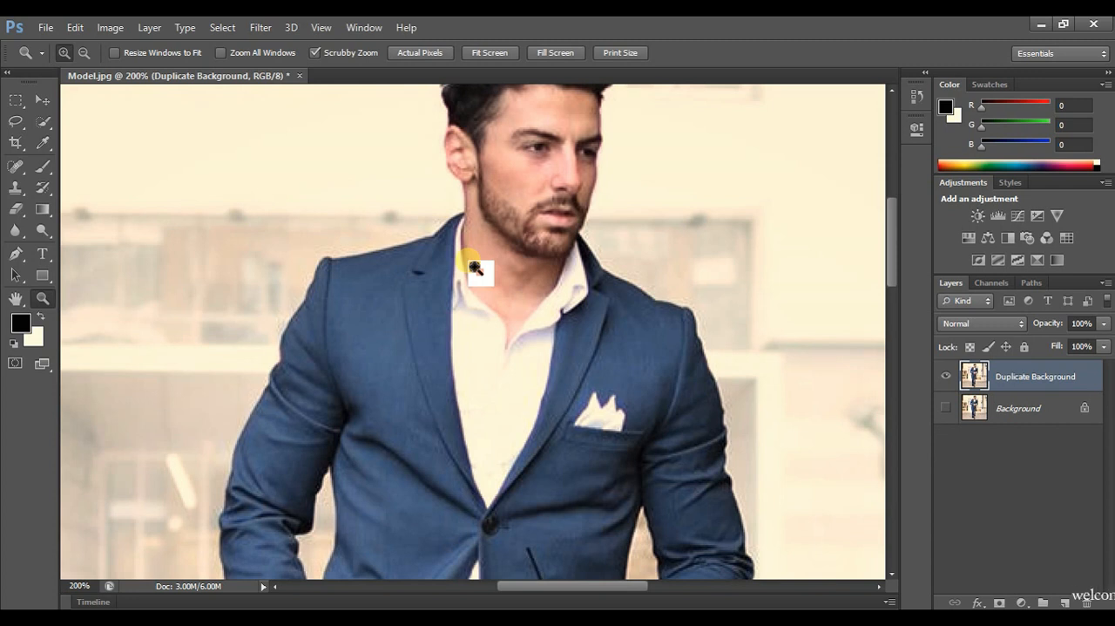
pyautogui.keyDown('alt'); pyautogui.click(475, 268); pyautogui.keyUp('alt')
pyautogui.keyDown('alt'); pyautogui.click(471, 266); pyautogui.keyUp('alt')
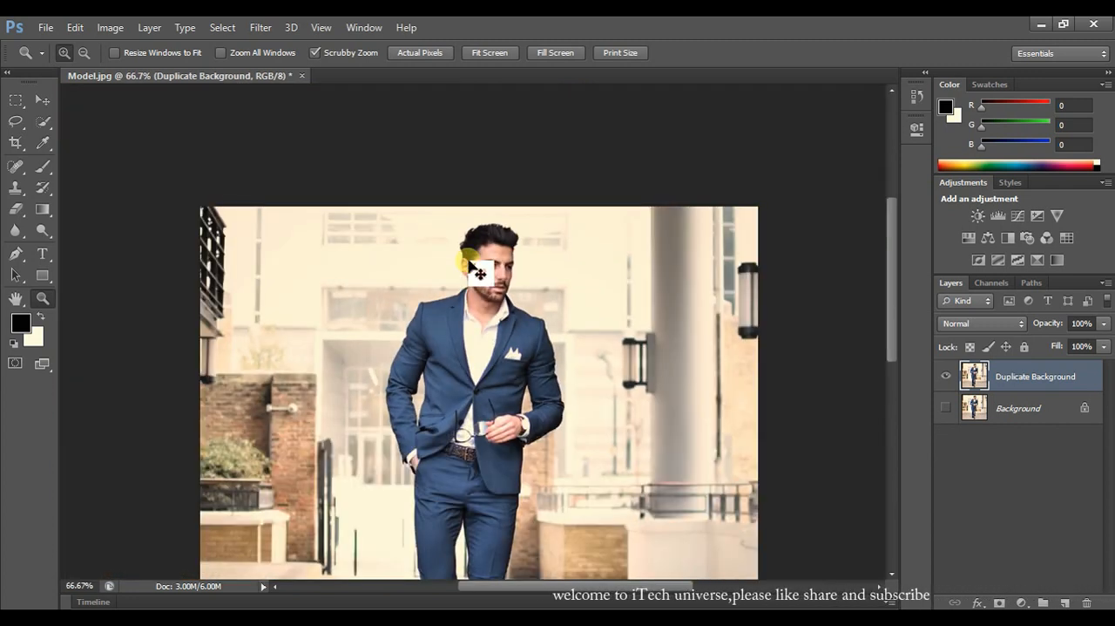
pyautogui.click(470, 263)
pyautogui.click(471, 264)
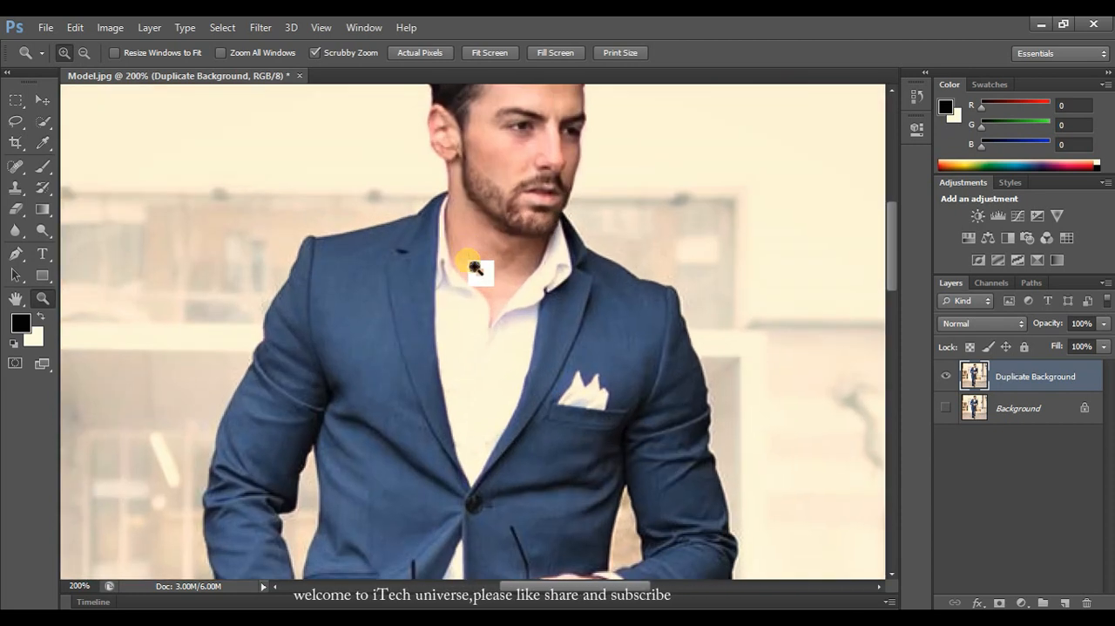
pyautogui.moveTo(890, 237); pyautogui.dragTo(891, 212)
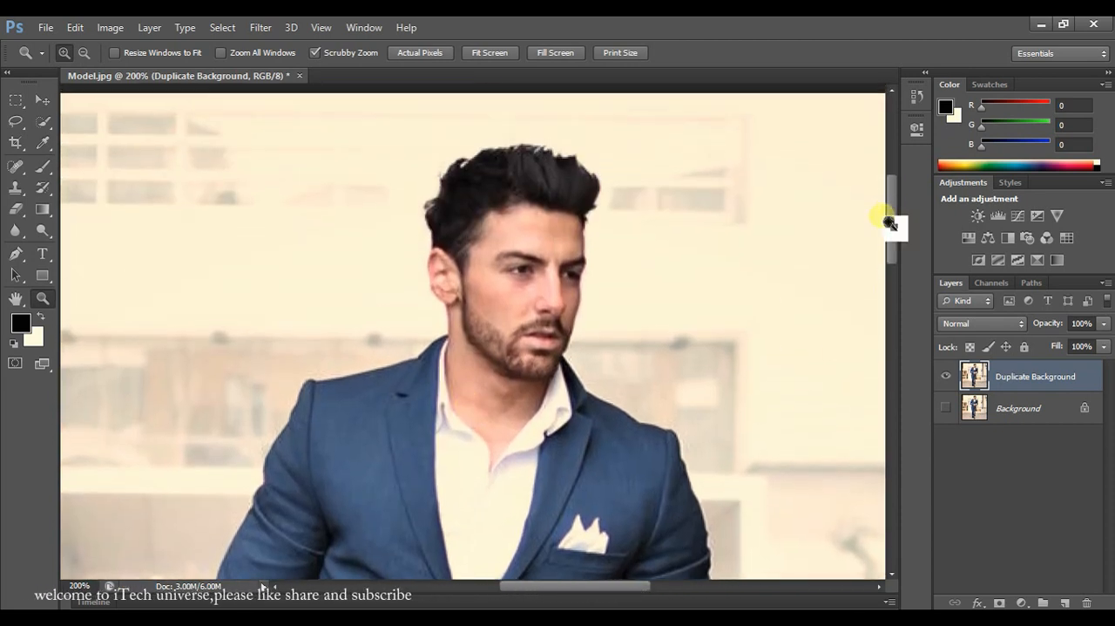
pyautogui.moveTo(633, 583)
pyautogui.mouseDown()
pyautogui.moveTo(642, 585)
pyautogui.moveTo(634, 564)
pyautogui.mouseUp()
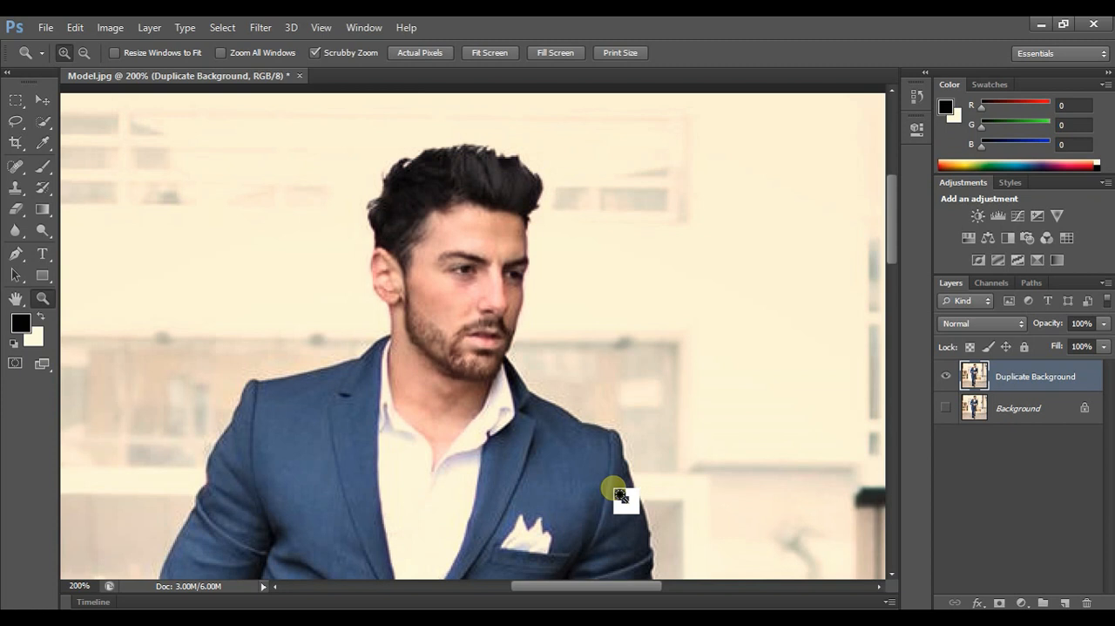
pyautogui.click(46, 122)
pyautogui.click(47, 123)
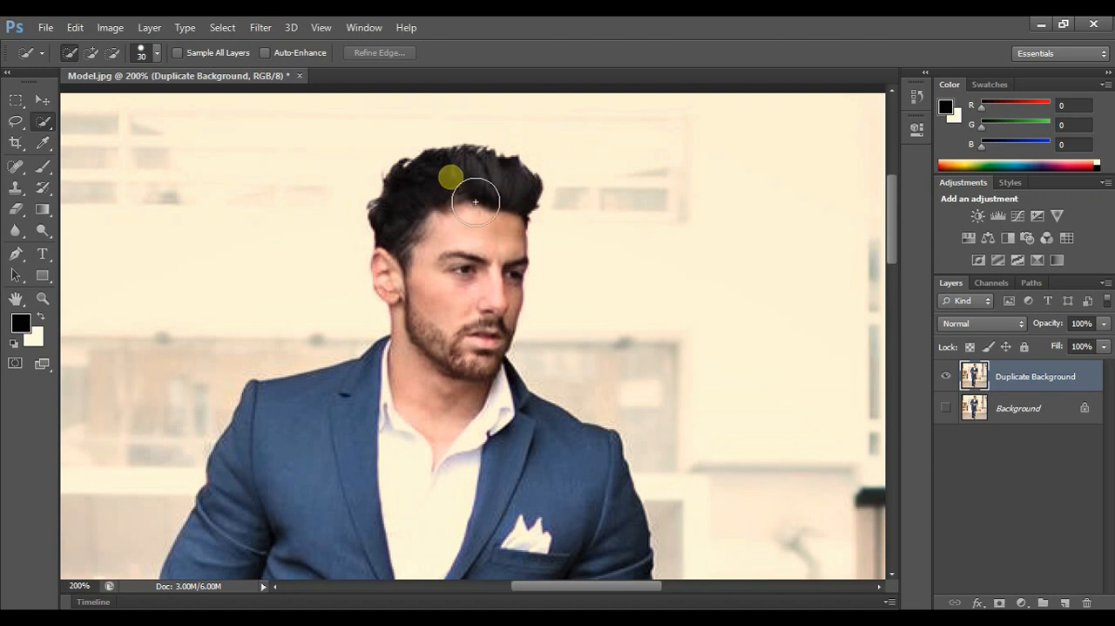
pyautogui.moveTo(476, 202)
pyautogui.mouseDown()
pyautogui.moveTo(509, 210)
pyautogui.moveTo(498, 250)
pyautogui.moveTo(495, 225)
pyautogui.moveTo(484, 267)
pyautogui.moveTo(440, 296)
pyautogui.moveTo(507, 300)
pyautogui.moveTo(507, 327)
pyautogui.moveTo(450, 398)
pyautogui.moveTo(356, 410)
pyautogui.mouseUp()
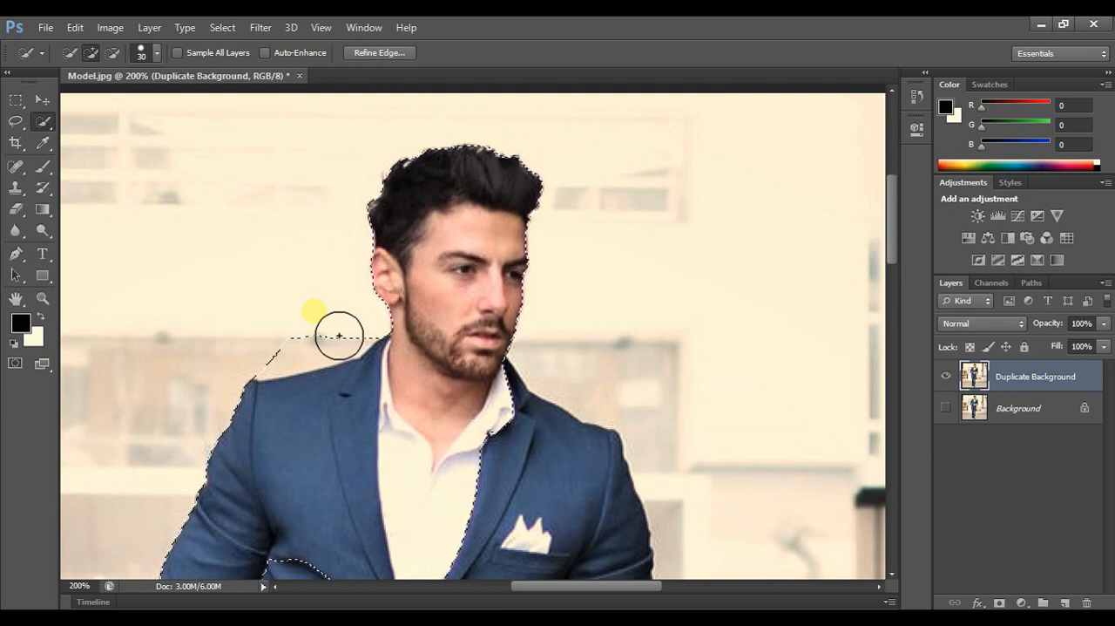
pyautogui.press('alt')
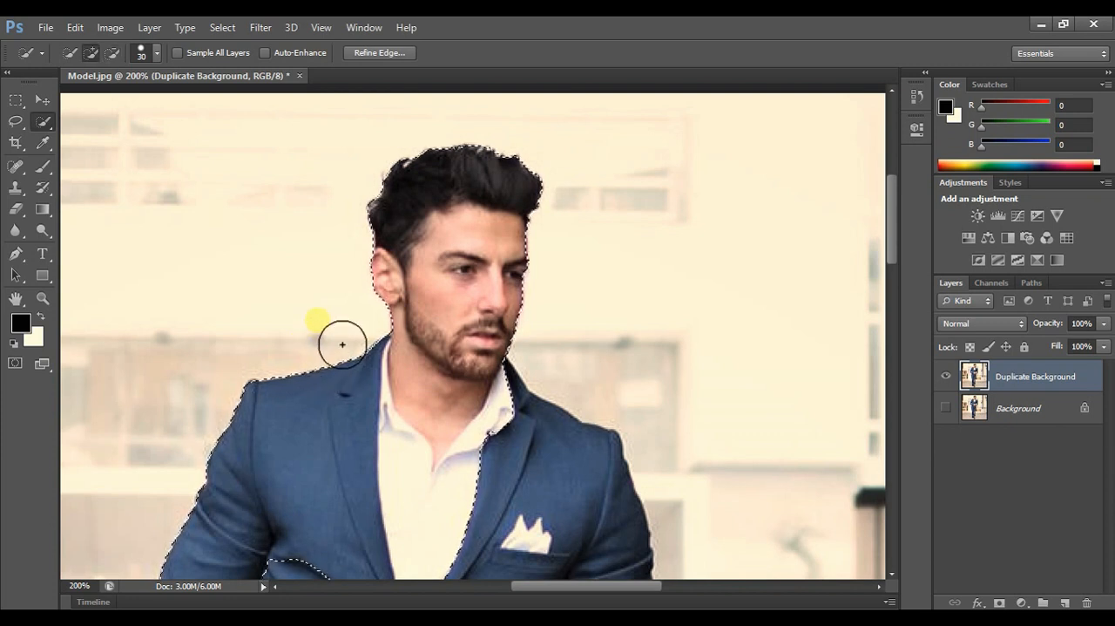
# - Reduce the Quick Selection brush size to 13 px and extend the selection over the shirt, jacket and sleeves
pyautogui.scroll(-3, 409, 288)
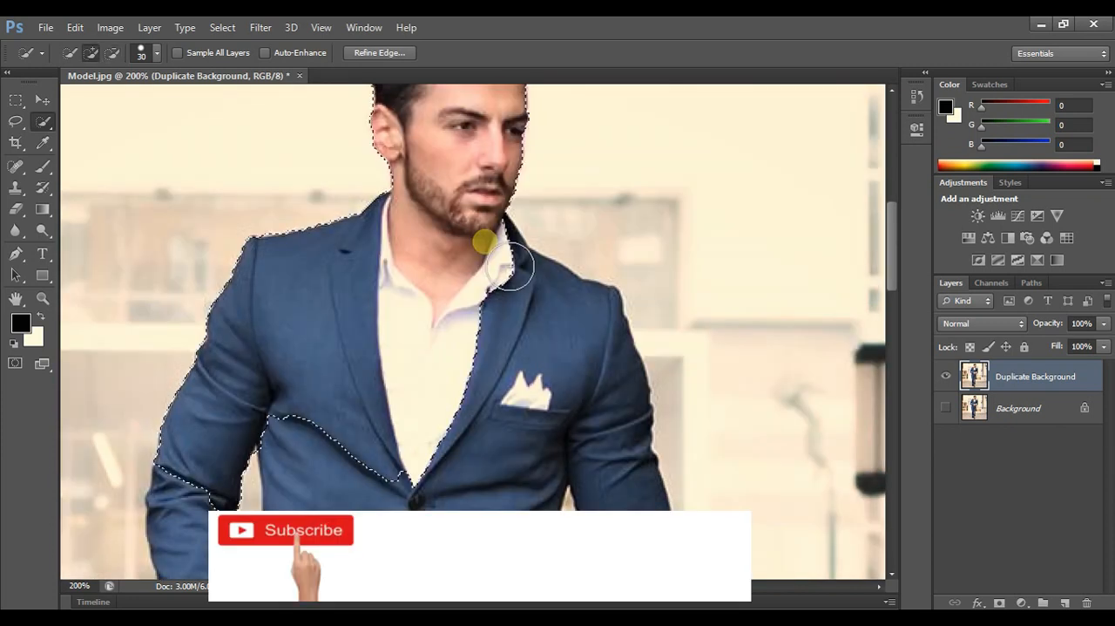
pyautogui.click(157, 52)
pyautogui.moveTo(89, 101); pyautogui.dragTo(76, 101)
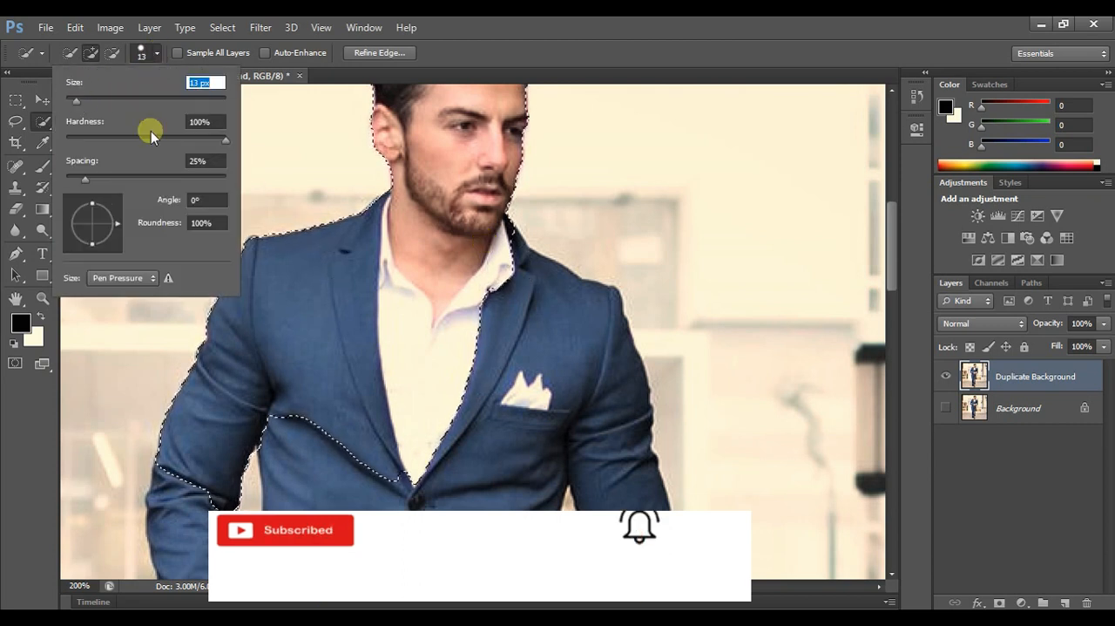
pyautogui.click(505, 242)
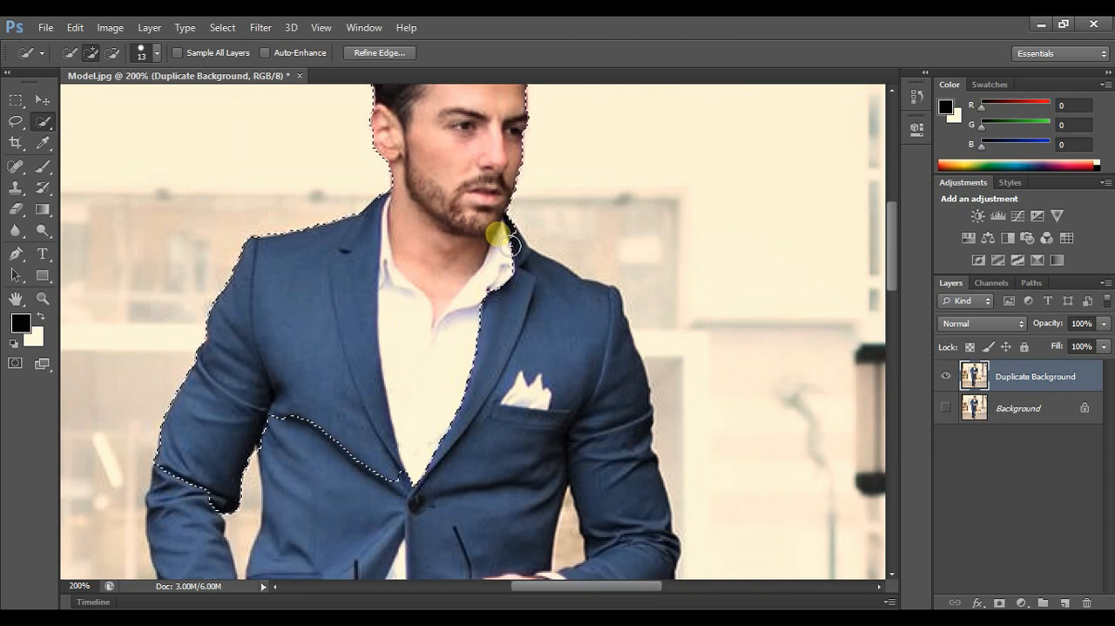
pyautogui.moveTo(517, 256)
pyautogui.mouseDown()
pyautogui.moveTo(553, 279)
pyautogui.moveTo(567, 331)
pyautogui.moveTo(565, 401)
pyautogui.moveTo(513, 458)
pyautogui.moveTo(370, 464)
pyautogui.moveTo(325, 435)
pyautogui.moveTo(310, 449)
pyautogui.moveTo(308, 521)
pyautogui.moveTo(227, 451)
pyautogui.moveTo(212, 483)
pyautogui.moveTo(209, 560)
pyautogui.moveTo(259, 560)
pyautogui.moveTo(441, 480)
pyautogui.moveTo(449, 497)
pyautogui.moveTo(310, 484)
pyautogui.moveTo(276, 490)
pyautogui.moveTo(244, 527)
pyautogui.mouseUp()
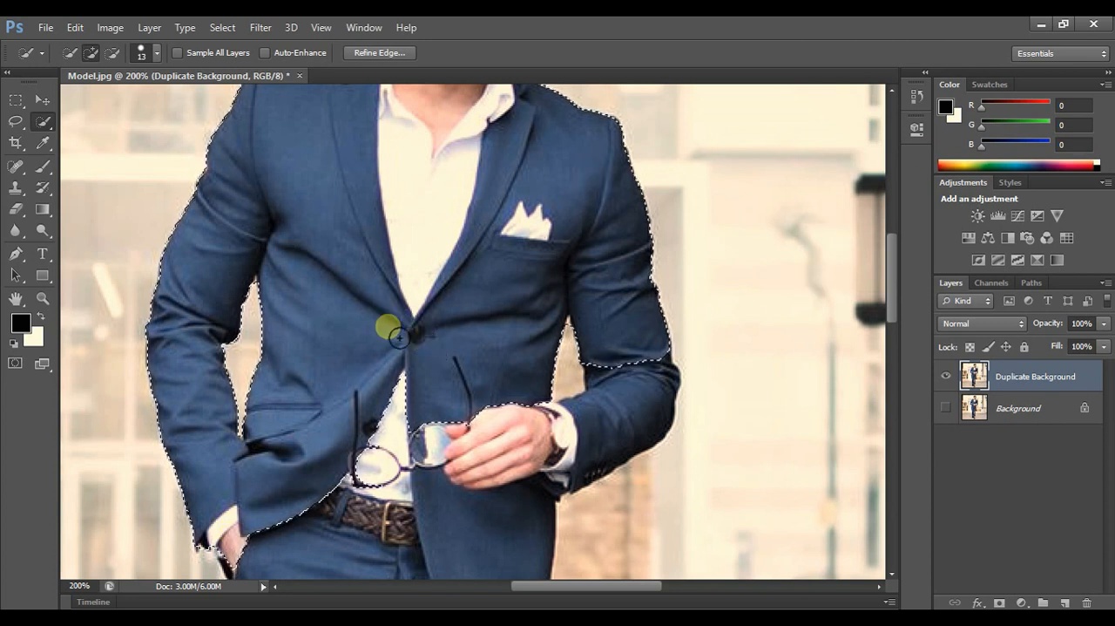
# - Add the belt area, the hand with the glasses, the watch and the bent forearm to the selection
pyautogui.moveTo(281, 560); pyautogui.dragTo(299, 557)
pyautogui.moveTo(355, 492)
pyautogui.mouseDown()
pyautogui.moveTo(371, 456)
pyautogui.moveTo(420, 403)
pyautogui.moveTo(442, 394)
pyautogui.moveTo(499, 426)
pyautogui.moveTo(568, 331)
pyautogui.mouseUp()
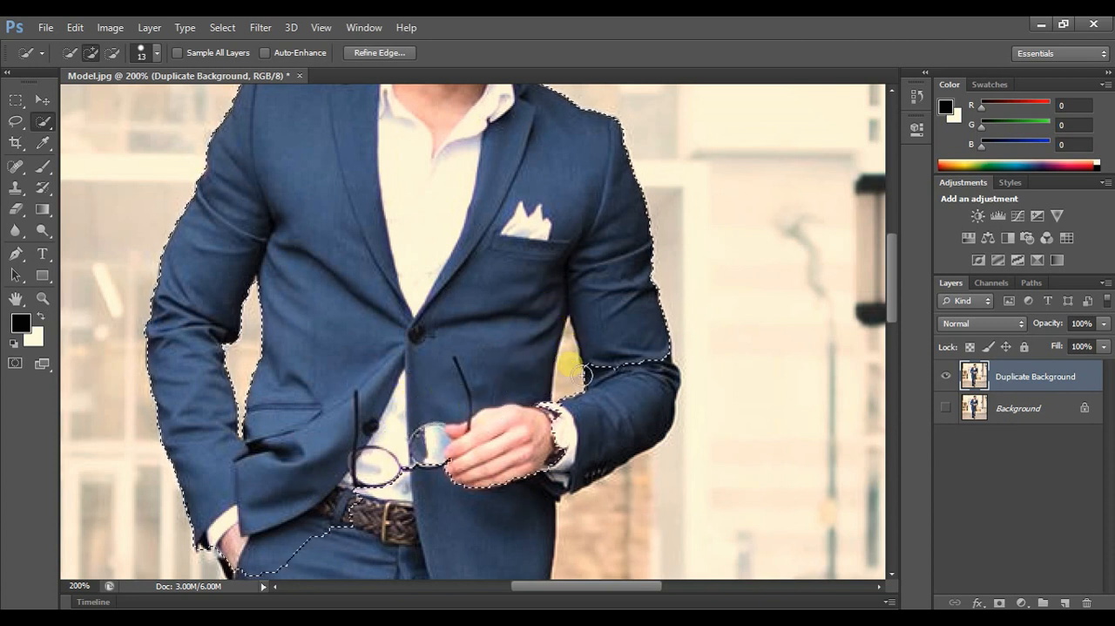
pyautogui.moveTo(577, 417)
pyautogui.mouseDown()
pyautogui.moveTo(586, 396)
pyautogui.moveTo(560, 462)
pyautogui.moveTo(428, 435)
pyautogui.moveTo(473, 491)
pyautogui.moveTo(433, 492)
pyautogui.mouseUp()
pyautogui.scroll(-3, 432, 490)
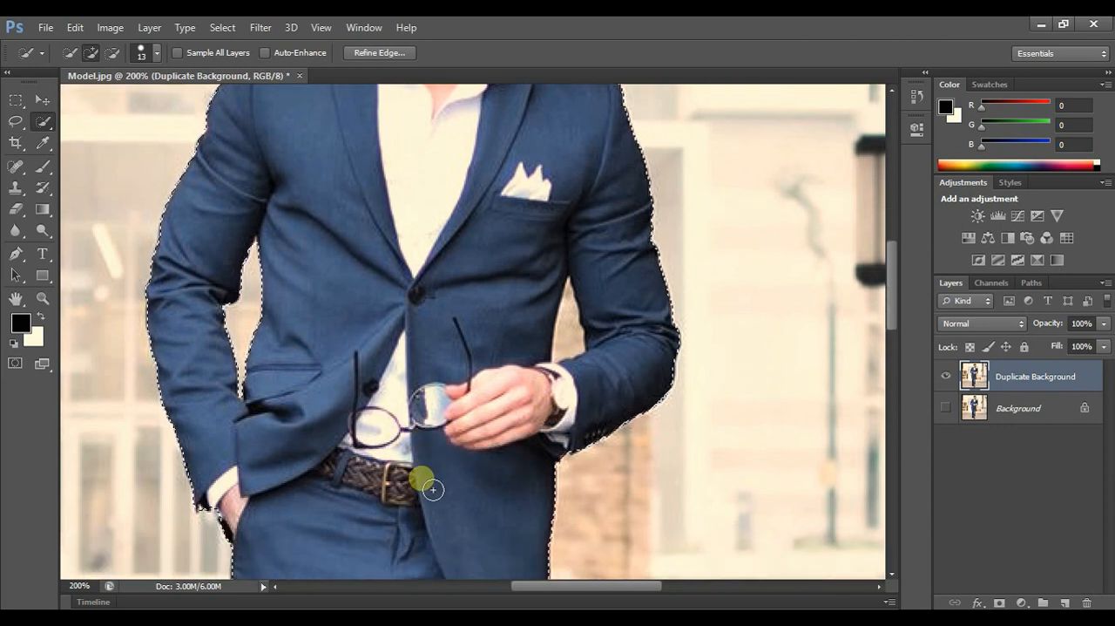
# - Extend the selection down over both trouser legs to the hems
pyautogui.scroll(-5, 432, 489)
pyautogui.moveTo(389, 403)
pyautogui.mouseDown()
pyautogui.moveTo(312, 383)
pyautogui.moveTo(296, 414)
pyautogui.moveTo(282, 530)
pyautogui.moveTo(359, 485)
pyautogui.moveTo(468, 461)
pyautogui.moveTo(488, 412)
pyautogui.moveTo(495, 477)
pyautogui.mouseUp()
pyautogui.scroll(-8, 495, 476)
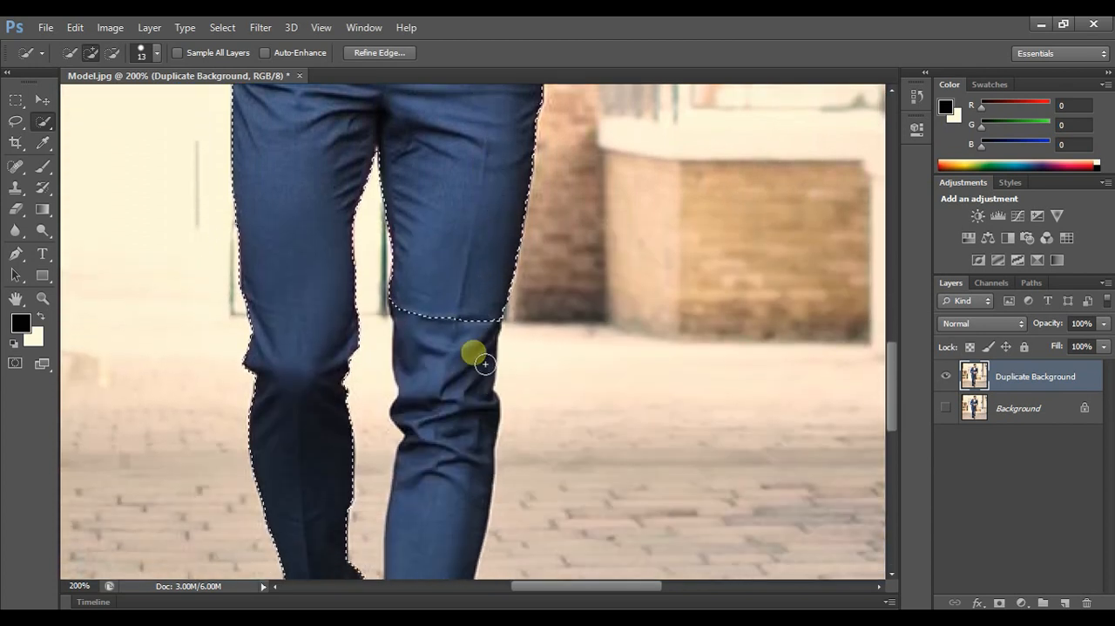
pyautogui.moveTo(484, 363)
pyautogui.mouseDown()
pyautogui.moveTo(463, 296)
pyautogui.moveTo(462, 383)
pyautogui.mouseUp()
pyautogui.moveTo(460, 426); pyautogui.dragTo(458, 451)
pyautogui.moveTo(447, 500); pyautogui.dragTo(444, 515)
pyautogui.scroll(-4, 441, 508)
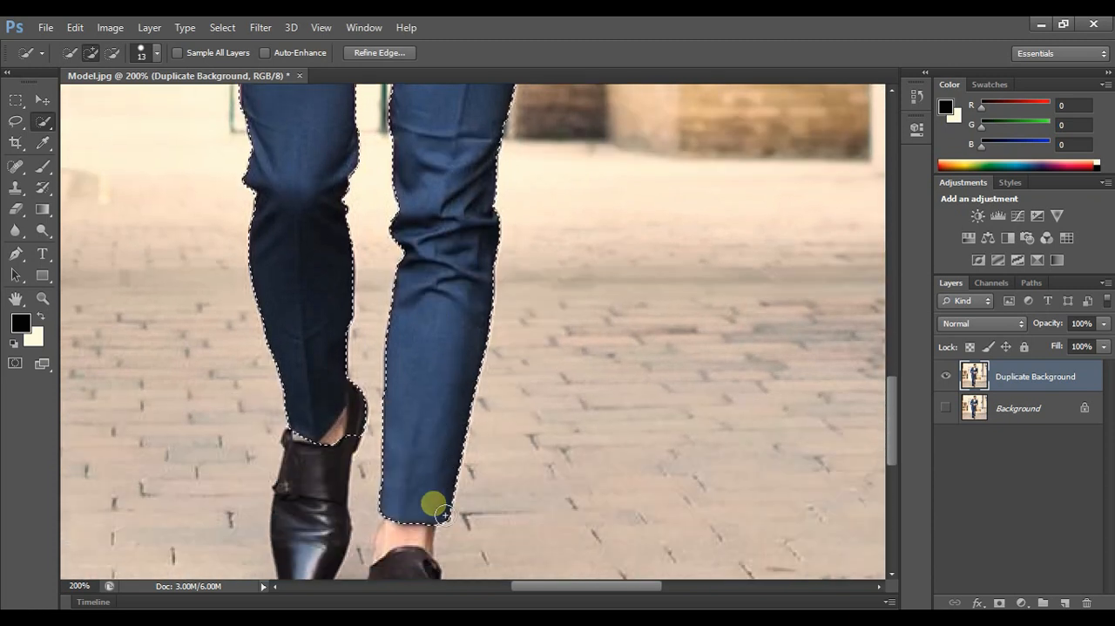
# - Add both shoes and the bare ankles to the selection
pyautogui.scroll(-2, 443, 514)
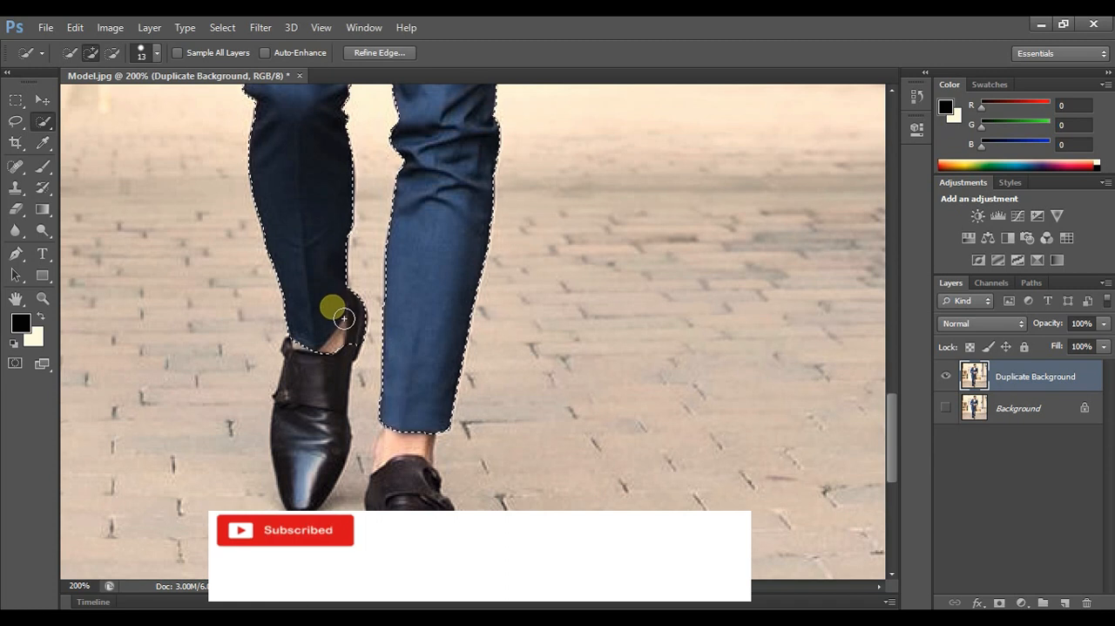
pyautogui.moveTo(332, 342); pyautogui.dragTo(325, 366)
pyautogui.moveTo(447, 385)
pyautogui.mouseDown()
pyautogui.moveTo(428, 406)
pyautogui.moveTo(422, 444)
pyautogui.mouseUp()
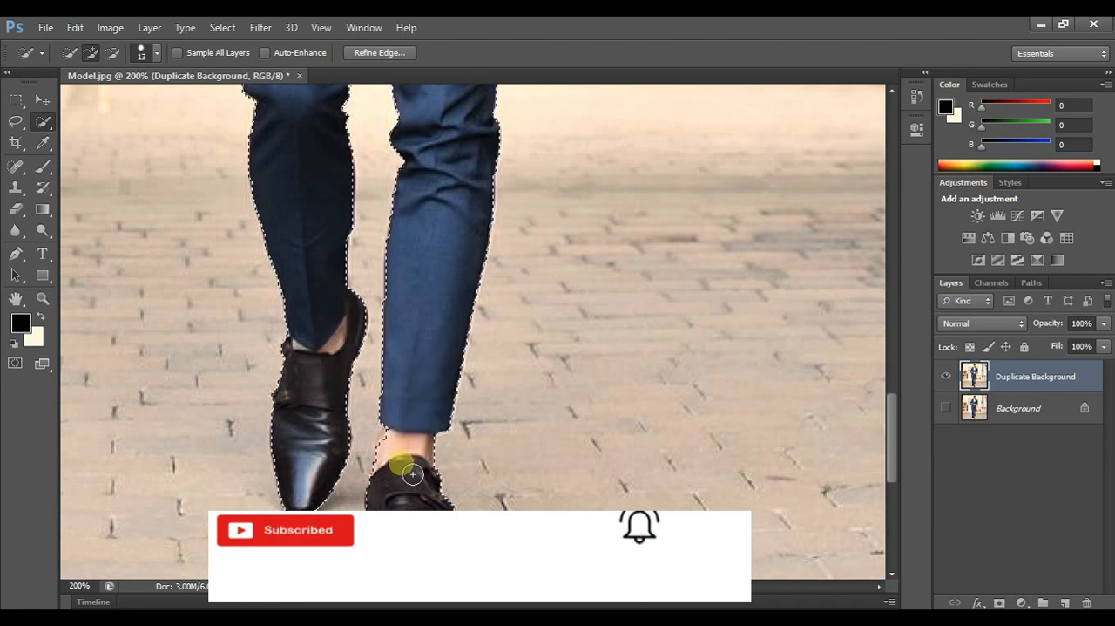
pyautogui.moveTo(411, 459); pyautogui.dragTo(411, 430)
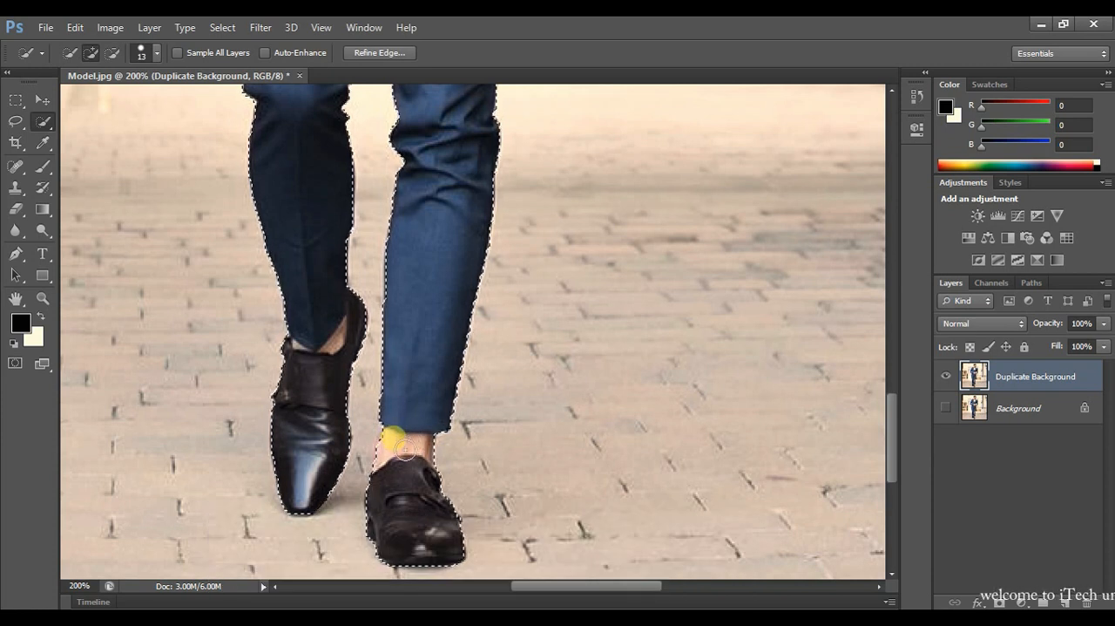
# - Subtract the background gap between the bent arm and the jacket from the selection with the Polygonal Lasso
pyautogui.scroll(3, 422, 427)
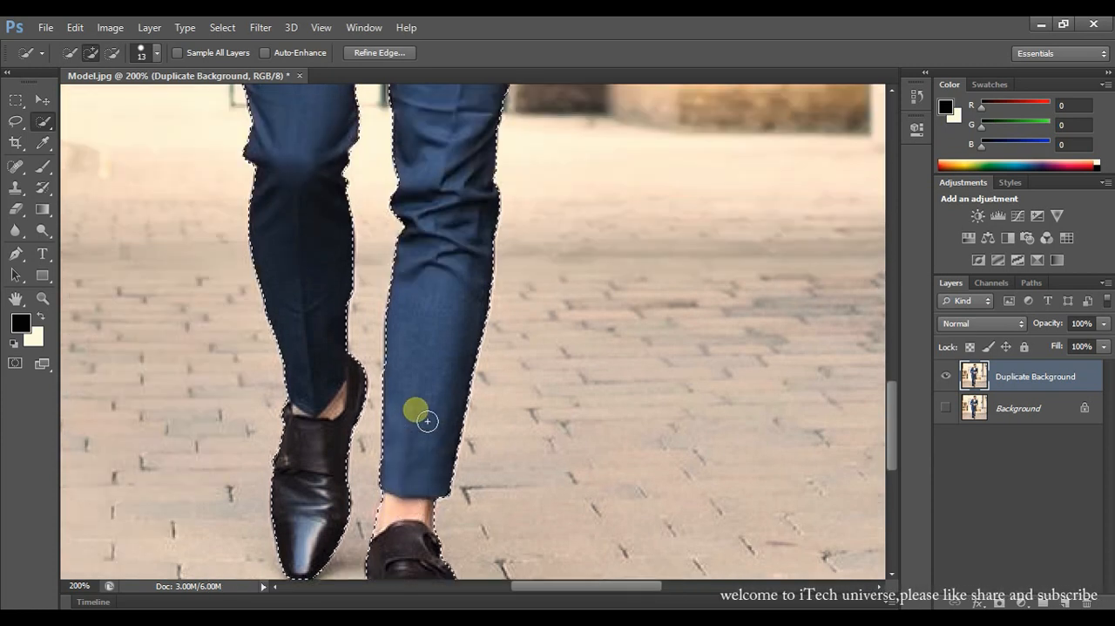
pyautogui.scroll(10, 427, 421)
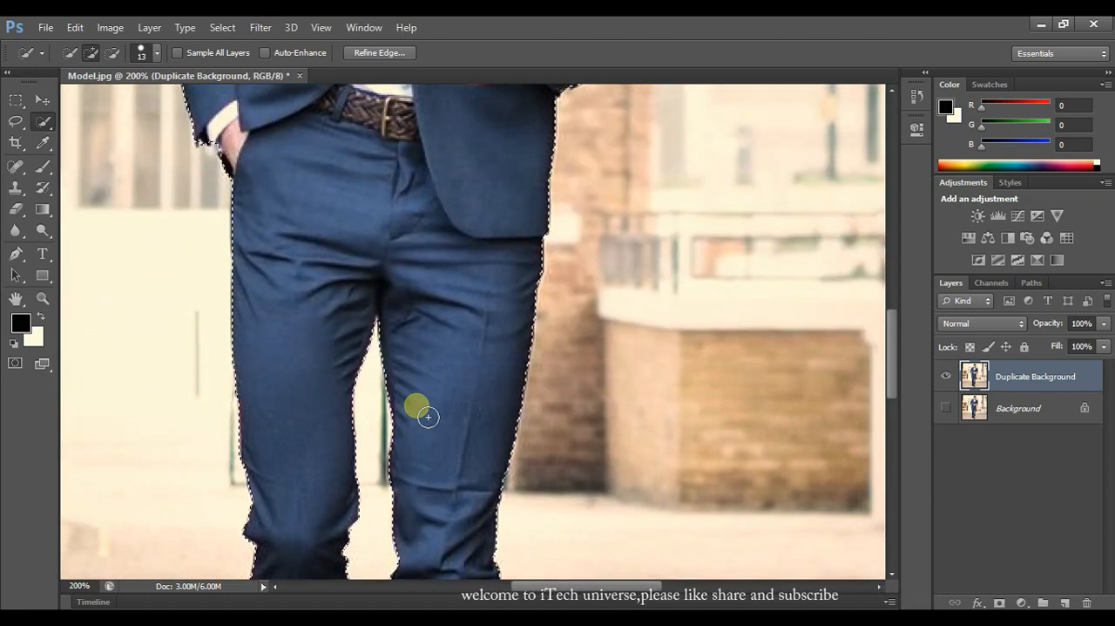
pyautogui.scroll(12, 428, 416)
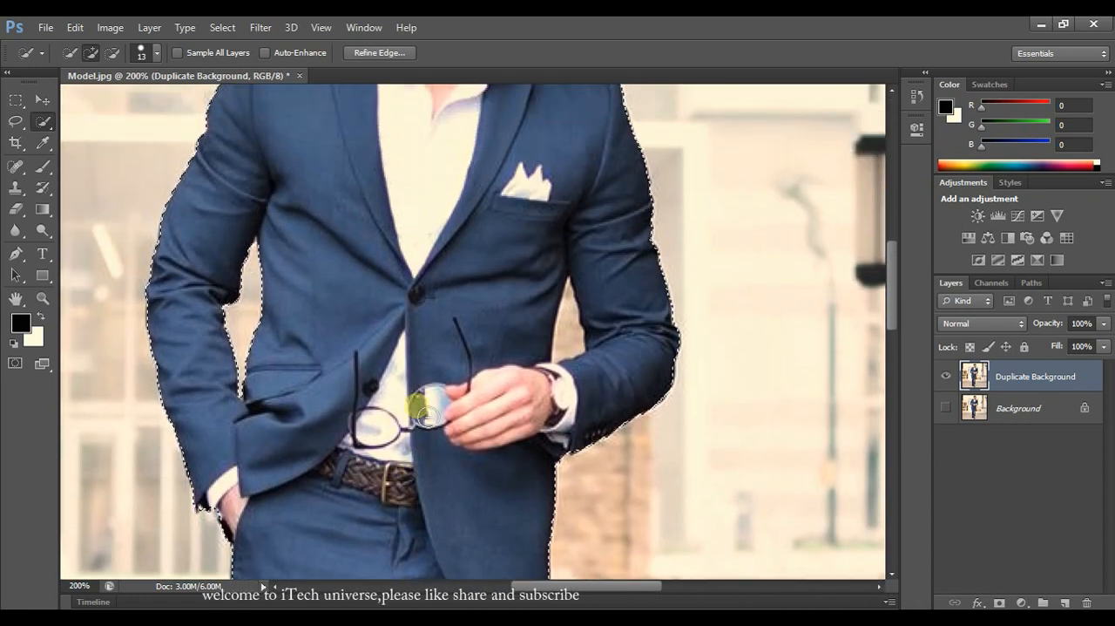
pyautogui.scroll(6, 427, 416)
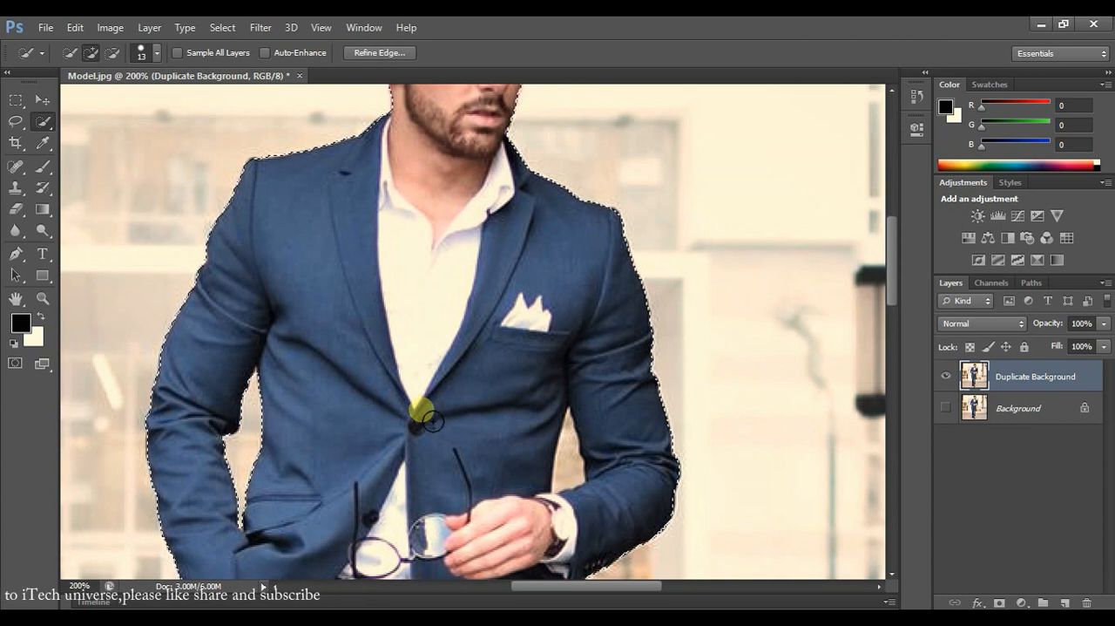
pyautogui.hscroll(-3, 545, 584)
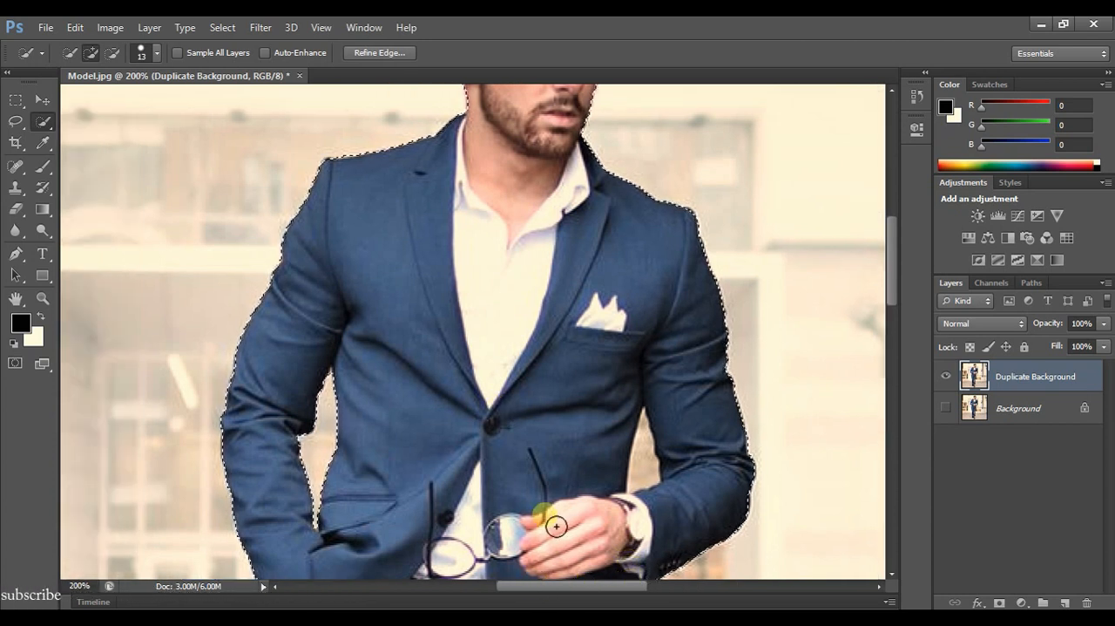
pyautogui.scroll(-1, 556, 479)
pyautogui.hotkey('ctrl', '+')
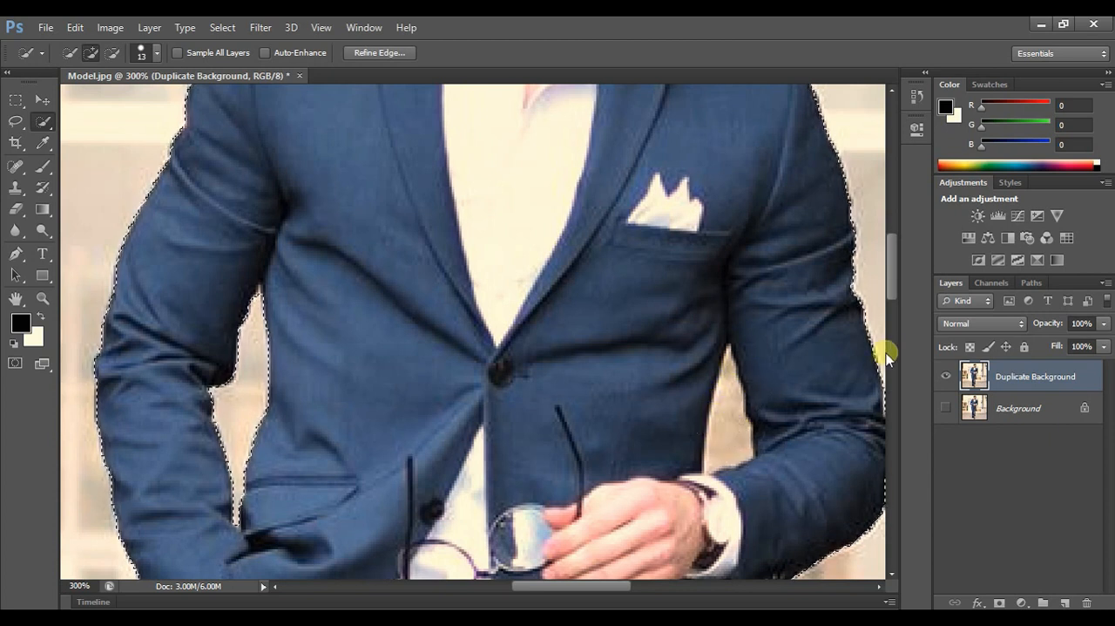
pyautogui.moveTo(19, 128); pyautogui.dragTo(89, 140)
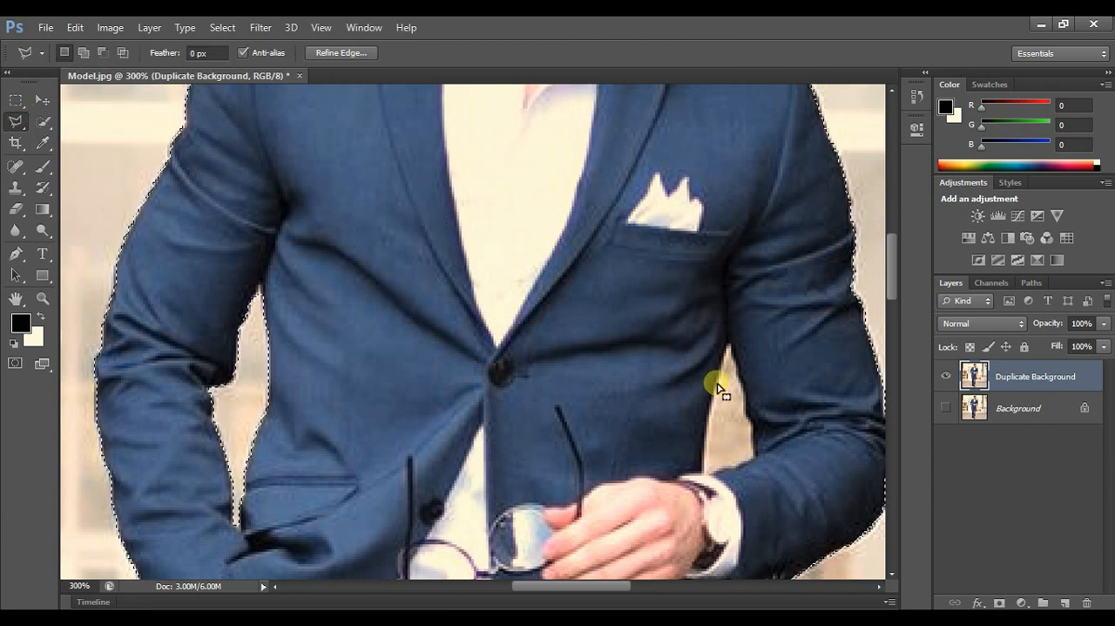
pyautogui.press('alt')
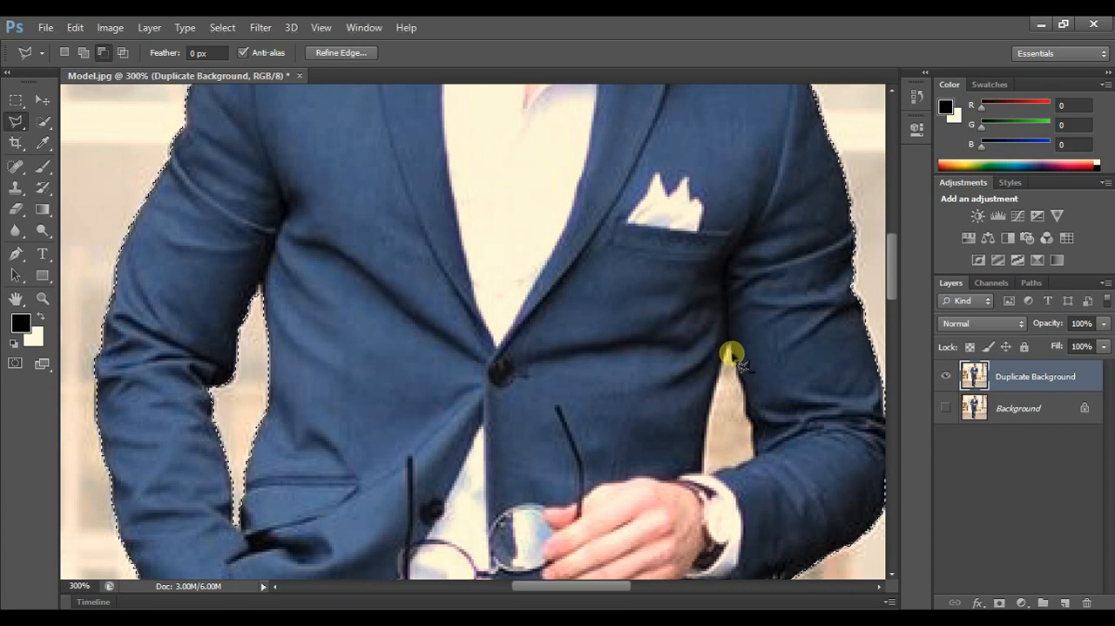
pyautogui.click(737, 366)
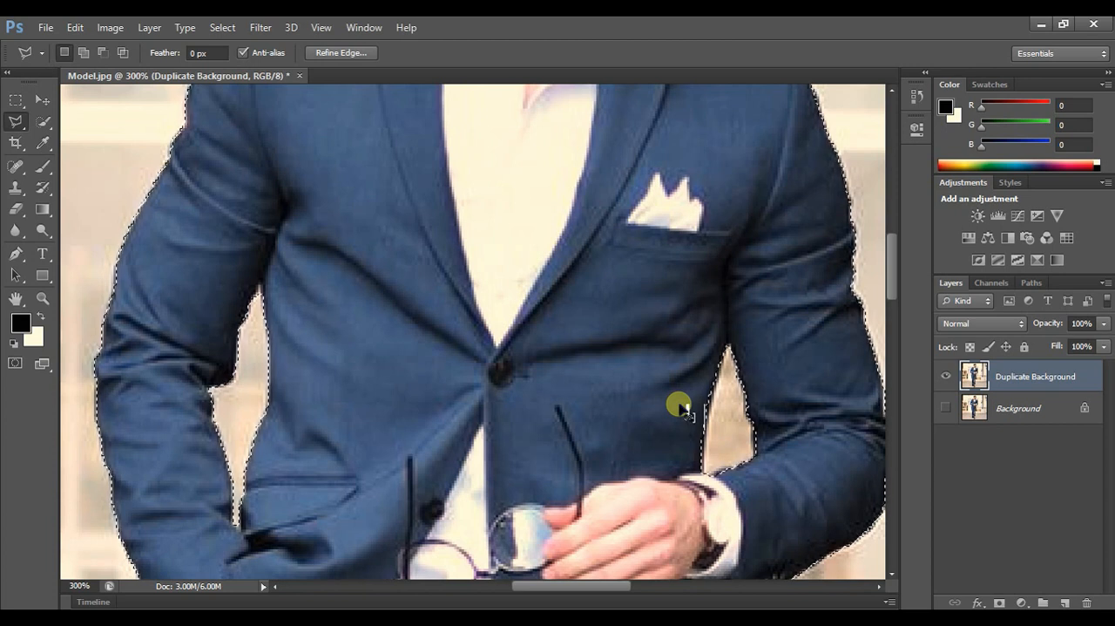
# - Open Refine Edge for the selection of the whole man and set the view mode to Overlay
pyautogui.hotkey('ctrl', '-')
pyautogui.hotkey('ctrl', '-')
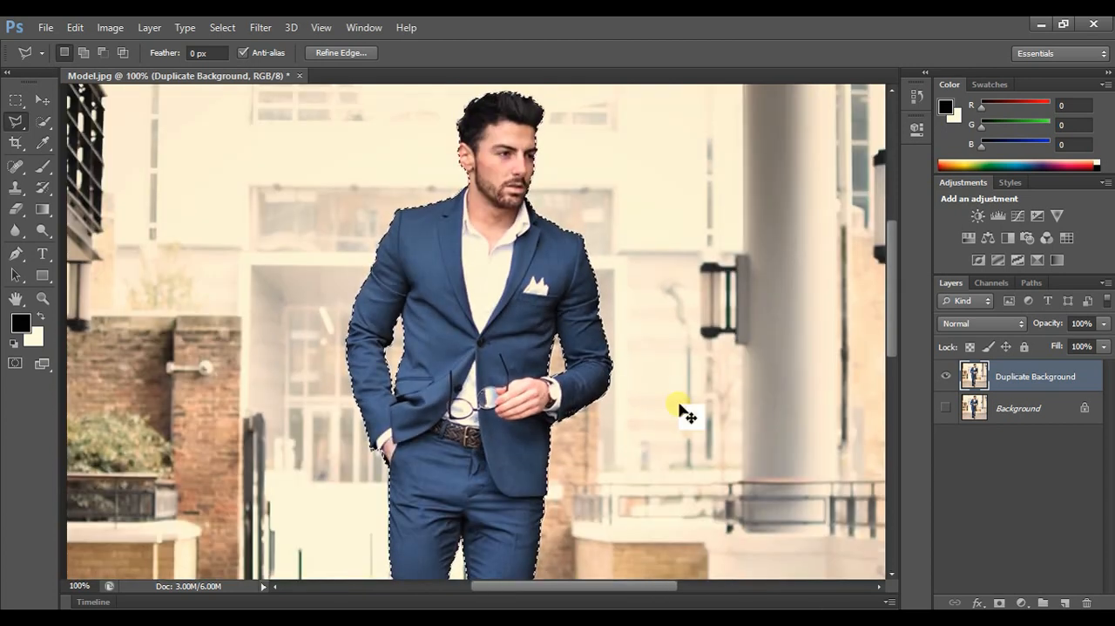
pyautogui.hotkey('ctrl', '-')
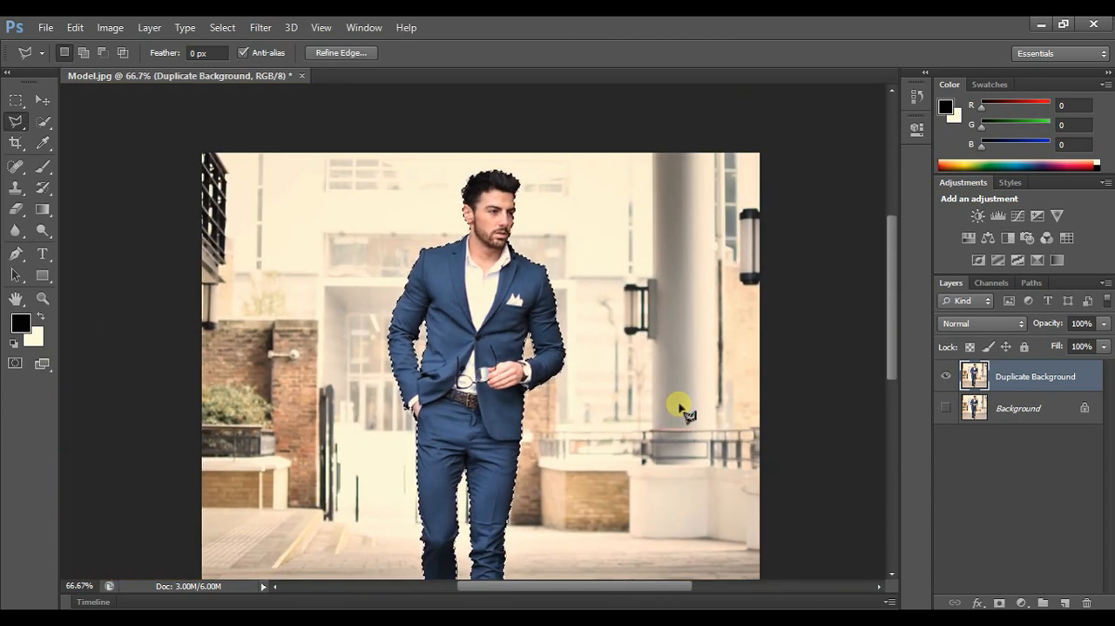
pyautogui.scroll(-2, 610, 358)
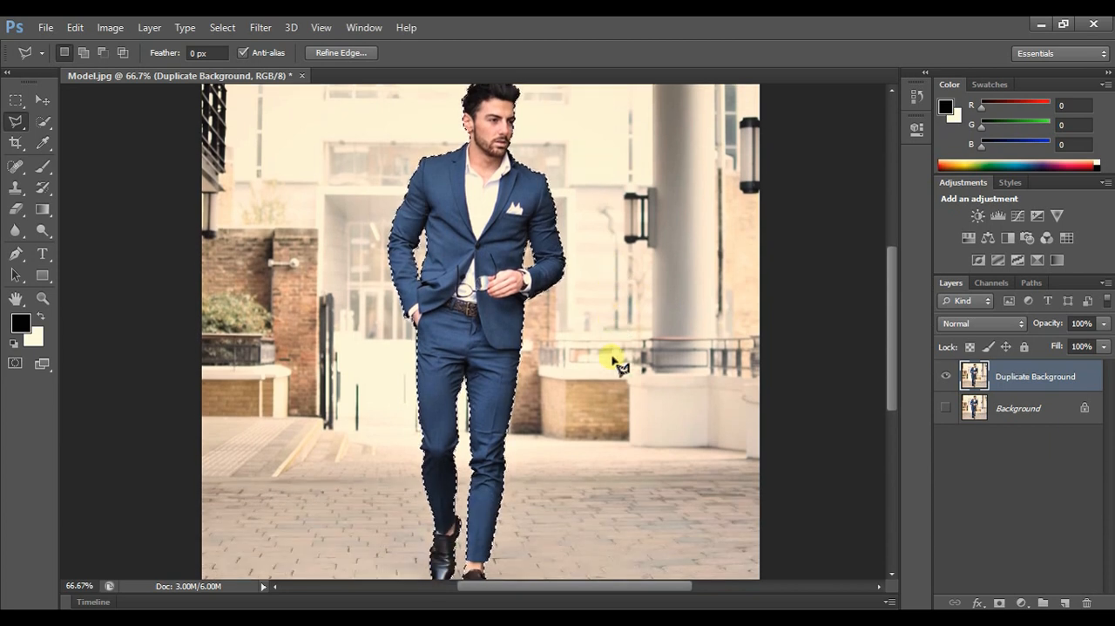
pyautogui.hotkey('ctrl', '-')
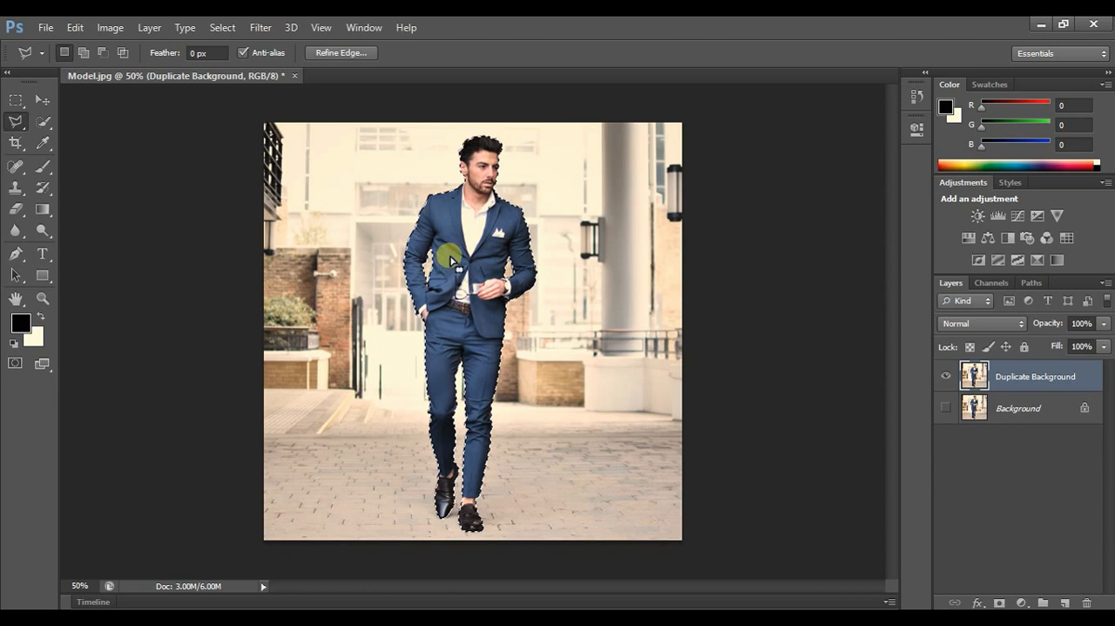
pyautogui.click(232, 29)
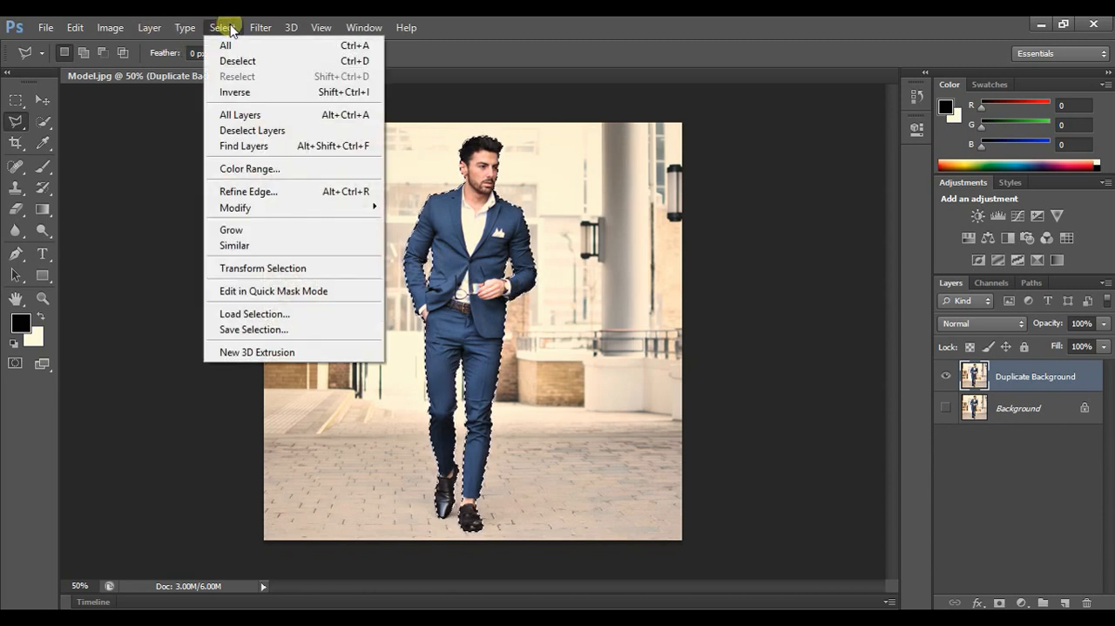
pyautogui.click(277, 191)
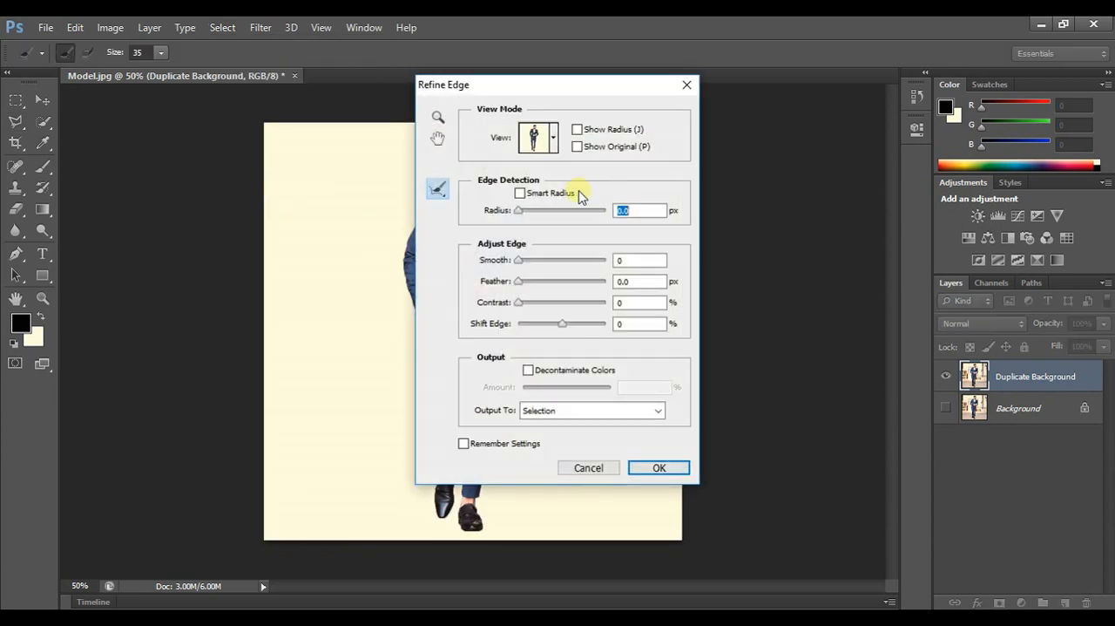
pyautogui.moveTo(597, 102); pyautogui.dragTo(852, 114)
pyautogui.click(819, 161)
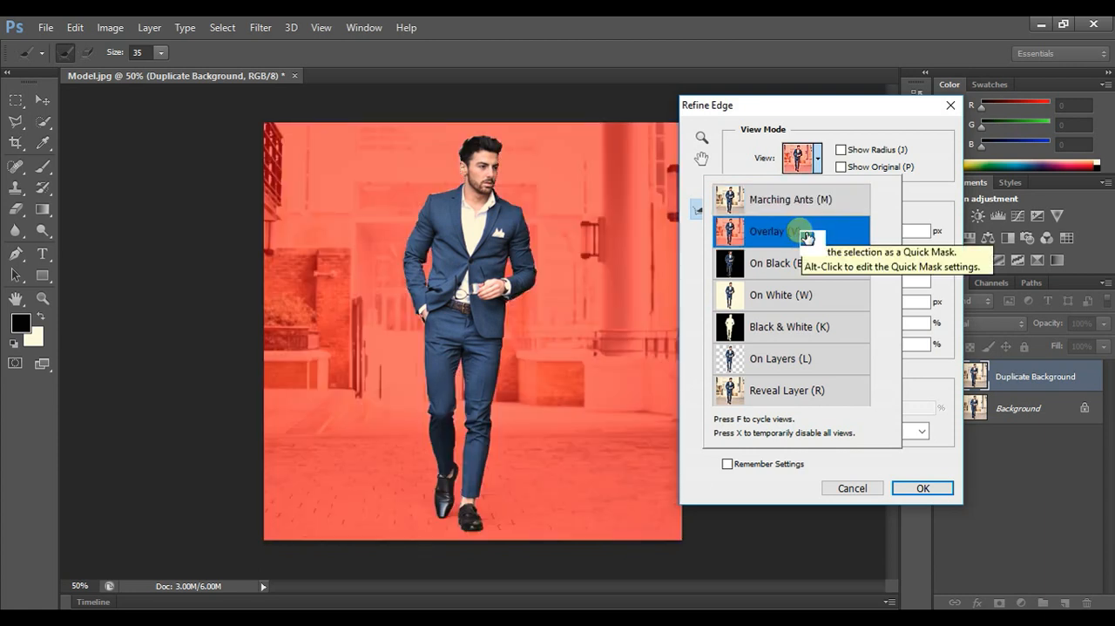
pyautogui.click(518, 170)
# - Set the Refine Radius brush size to 4 and brush along the hair's edge from the top of the head down to the ear
pyautogui.hotkey('ctrl', '+')
pyautogui.hotkey('ctrl', '+')
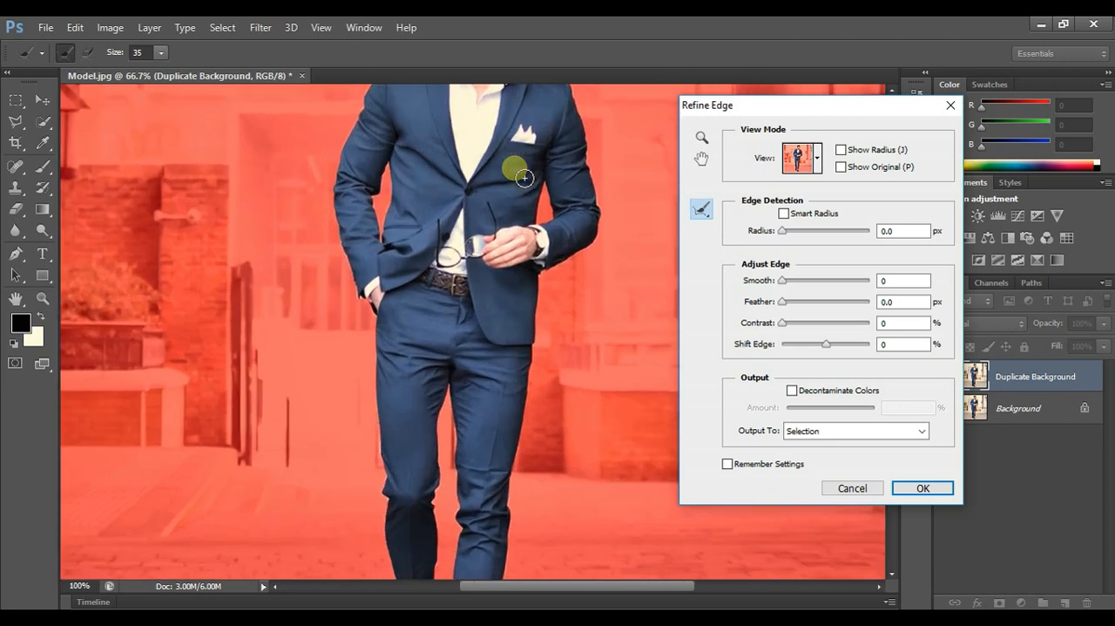
pyautogui.hotkey('ctrl', '+')
pyautogui.scroll(4, 540, 233)
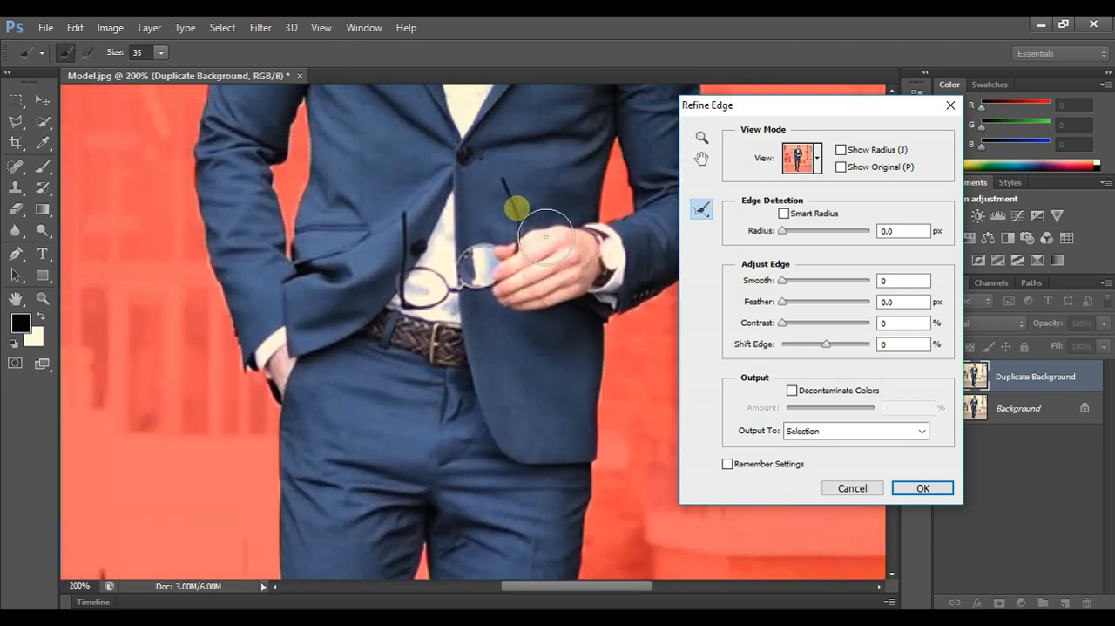
pyautogui.scroll(10, 545, 235)
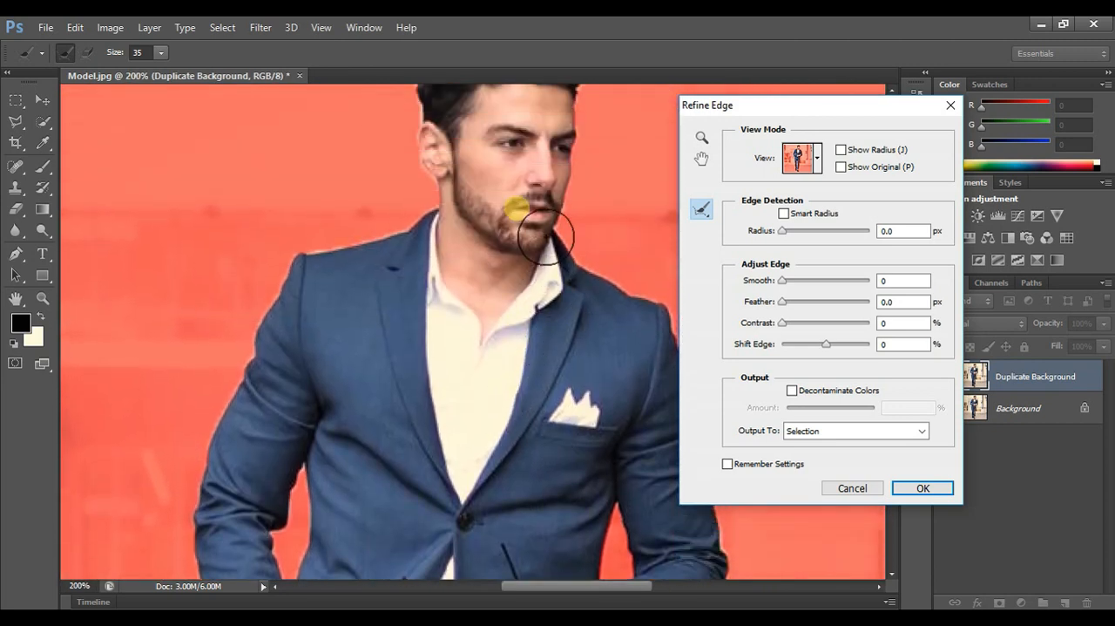
pyautogui.scroll(3, 545, 236)
pyautogui.hotkey('ctrl', '+')
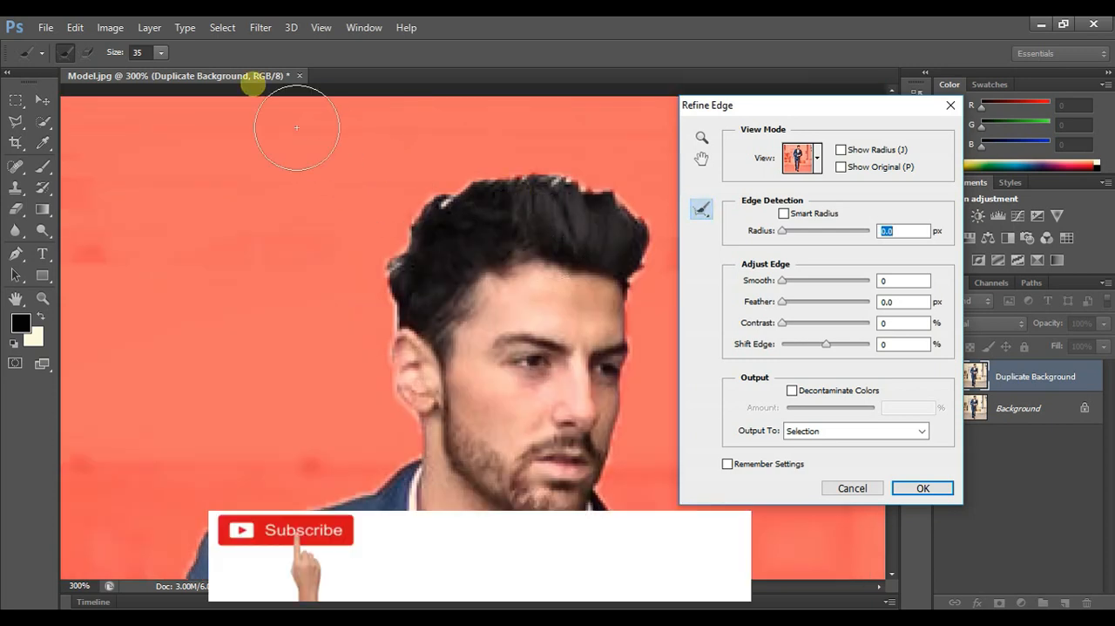
pyautogui.click(161, 52)
pyautogui.moveTo(156, 80); pyautogui.dragTo(144, 67)
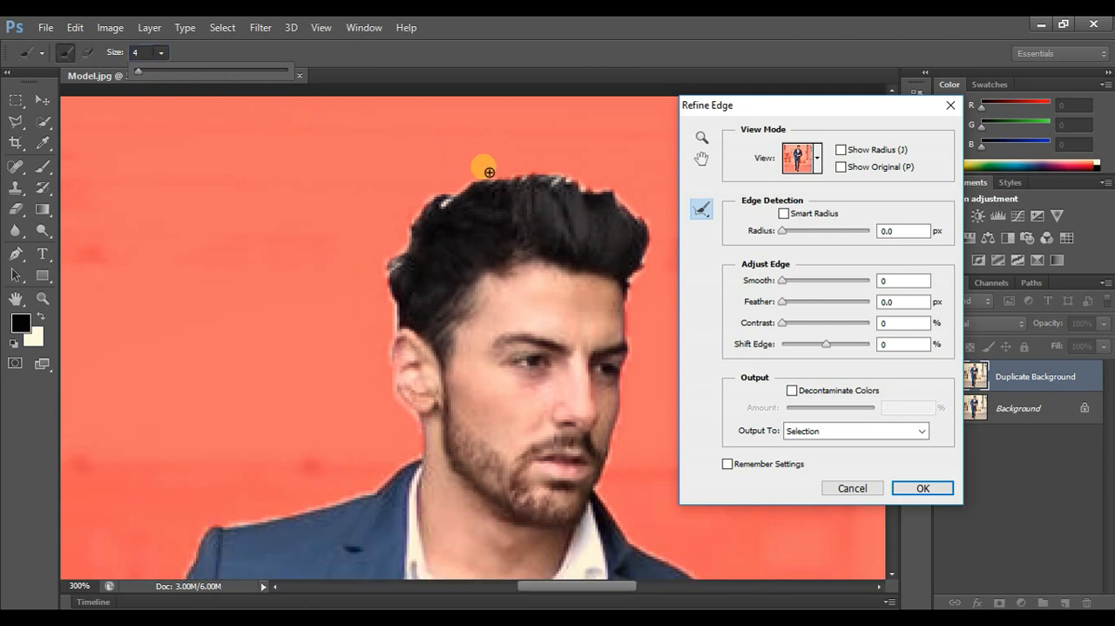
pyautogui.press('Return')
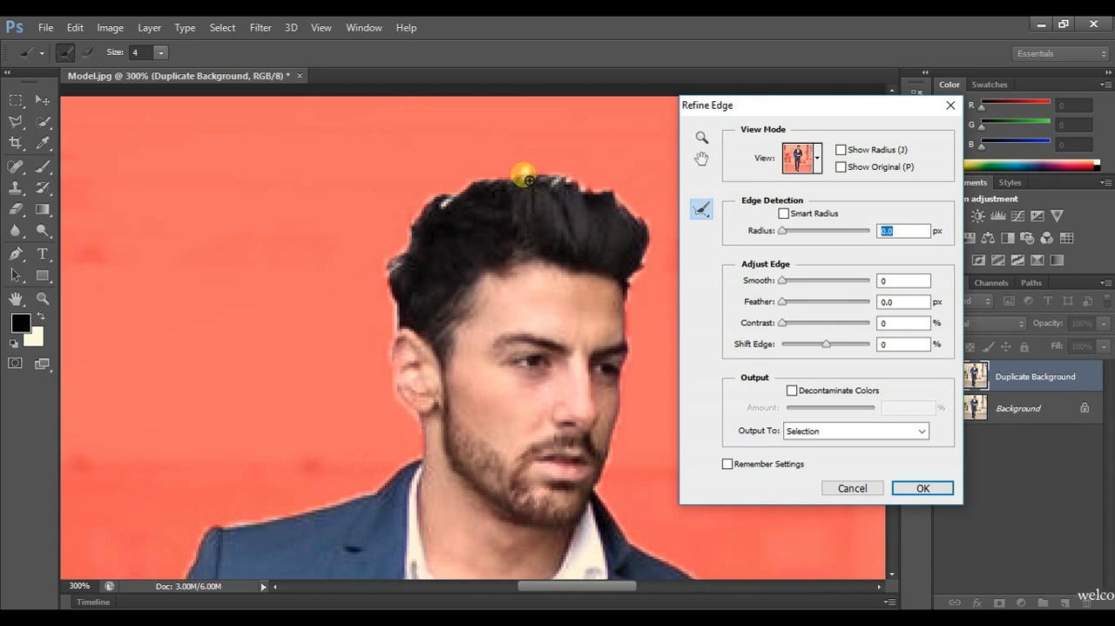
pyautogui.moveTo(571, 184); pyautogui.dragTo(588, 187)
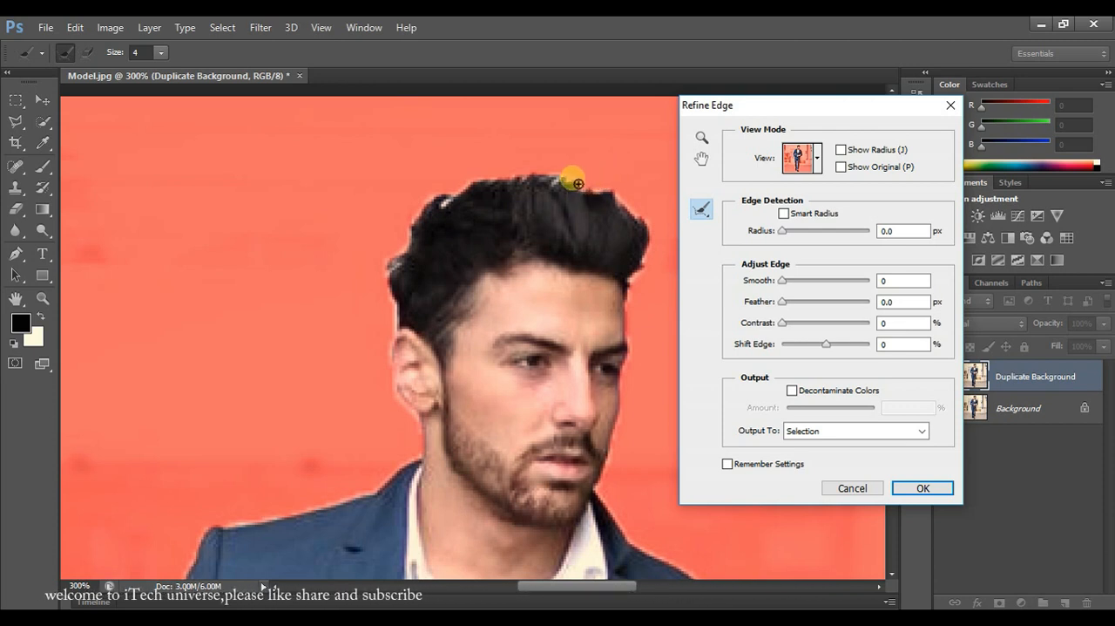
pyautogui.moveTo(511, 183)
pyautogui.mouseDown()
pyautogui.moveTo(474, 185)
pyautogui.moveTo(409, 245)
pyautogui.mouseUp()
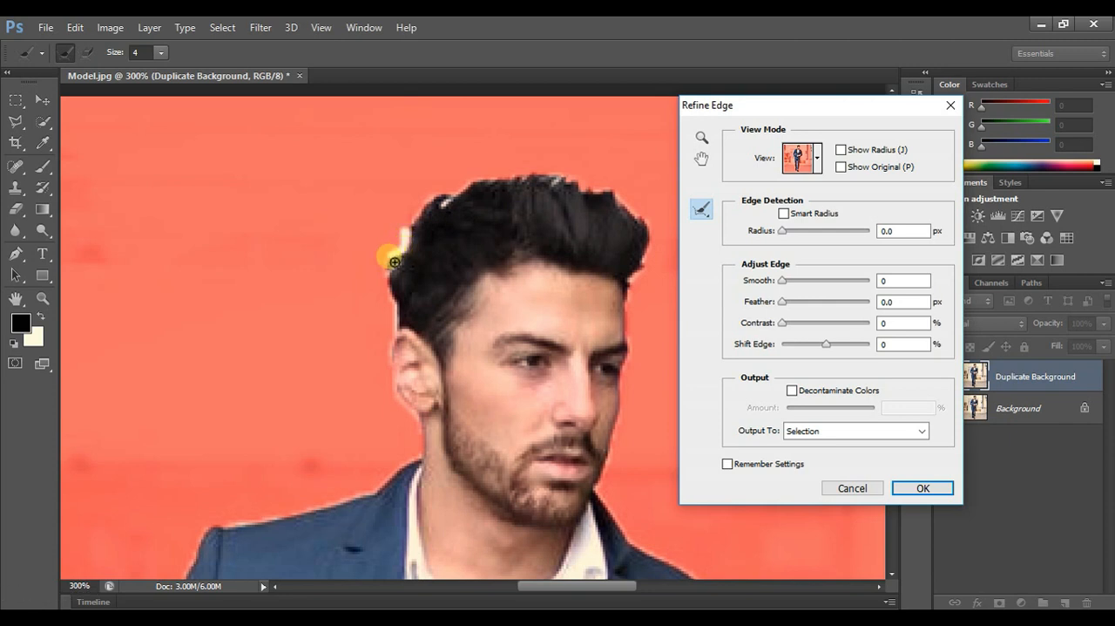
pyautogui.click(399, 332)
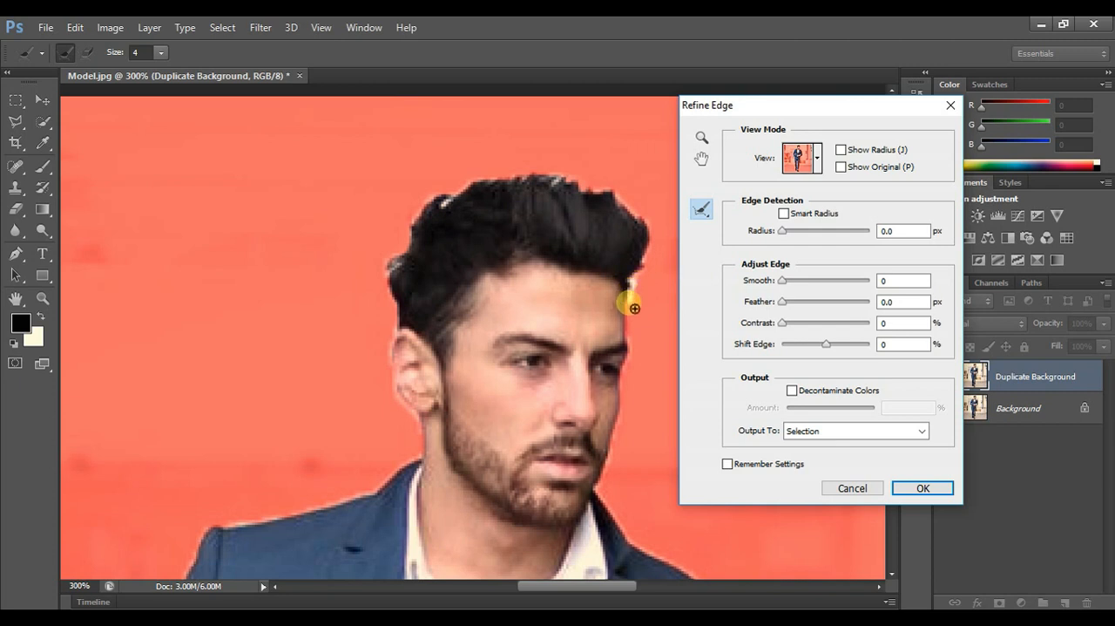
# - Examine the overlay's edges along the jacket, trousers and shoes, going down to the feet and back up to the head
pyautogui.scroll(-5, 659, 289)
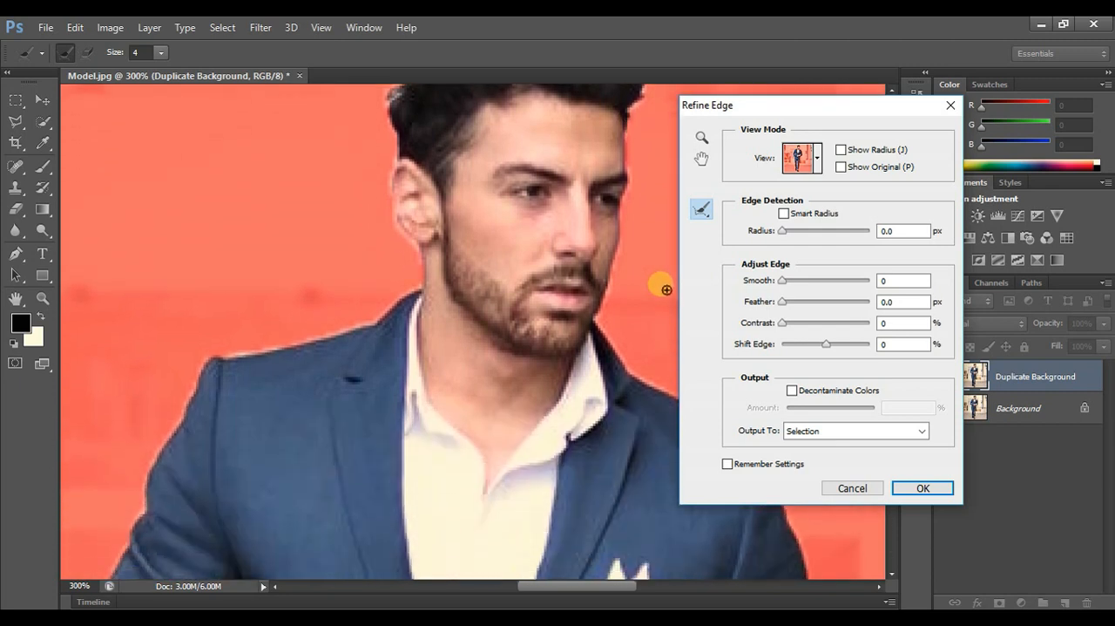
pyautogui.scroll(-5, 666, 289)
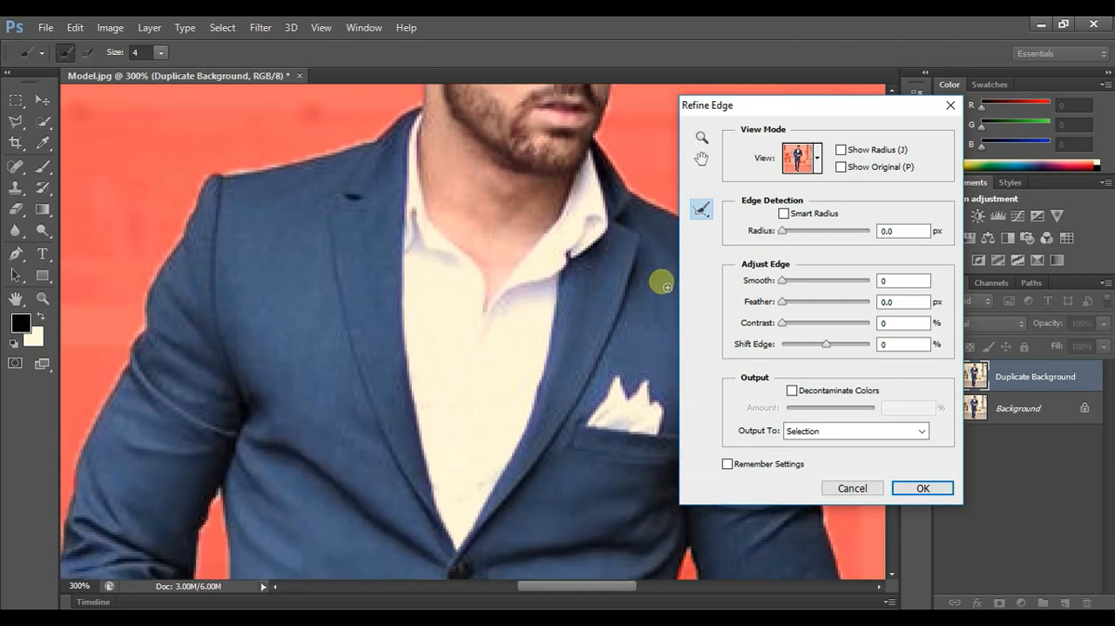
pyautogui.scroll(-8, 667, 287)
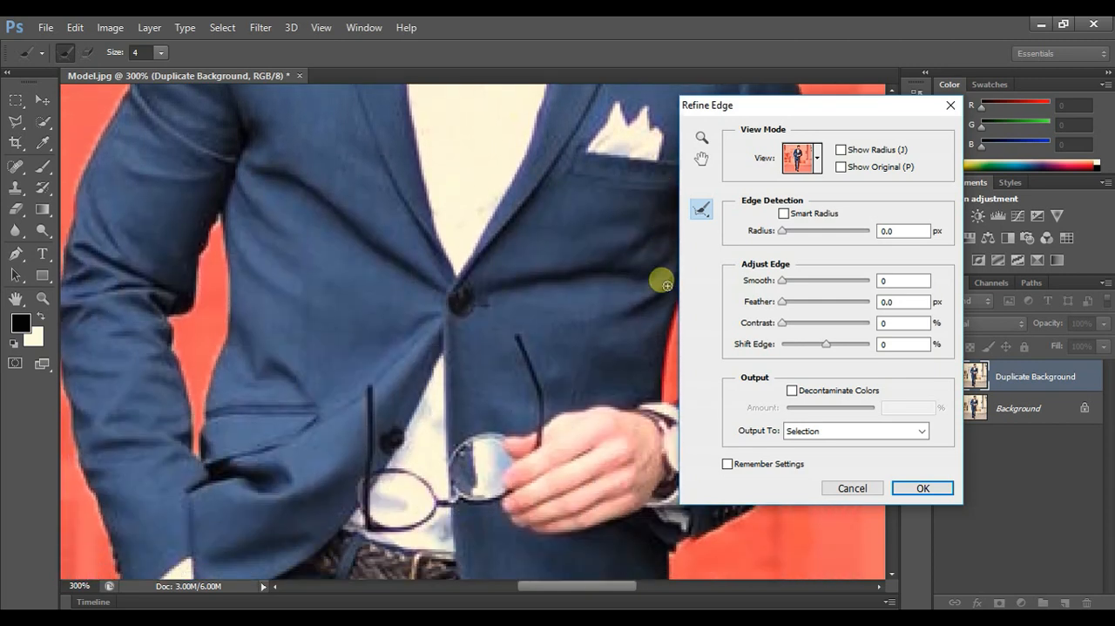
pyautogui.scroll(-8, 667, 285)
pyautogui.scroll(-8, 666, 281)
pyautogui.scroll(-8, 666, 282)
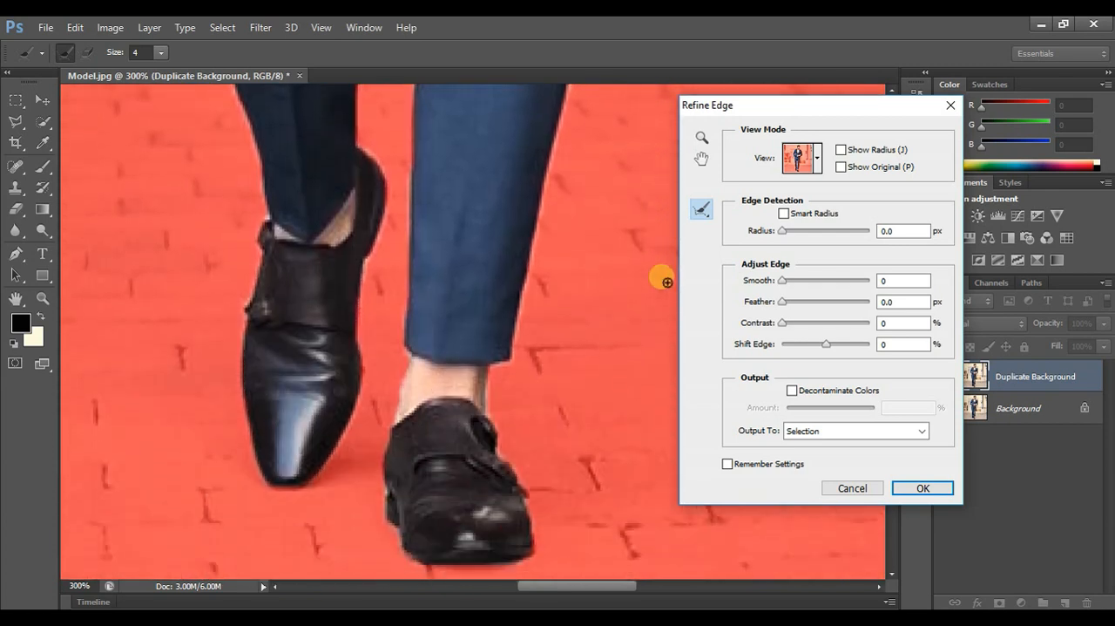
pyautogui.scroll(6, 666, 281)
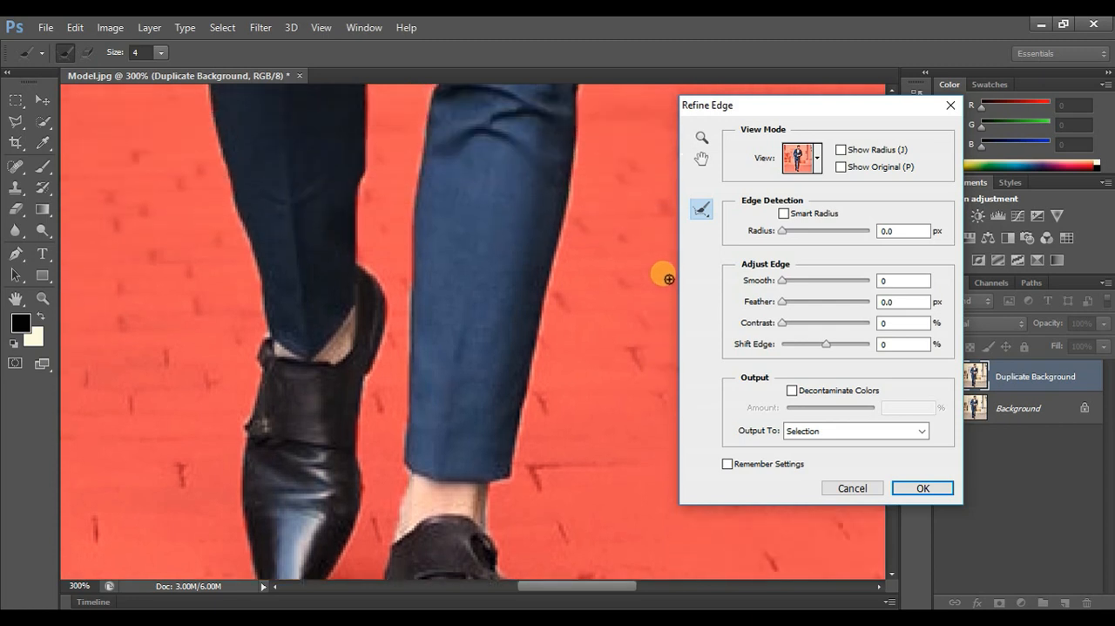
pyautogui.scroll(5, 668, 278)
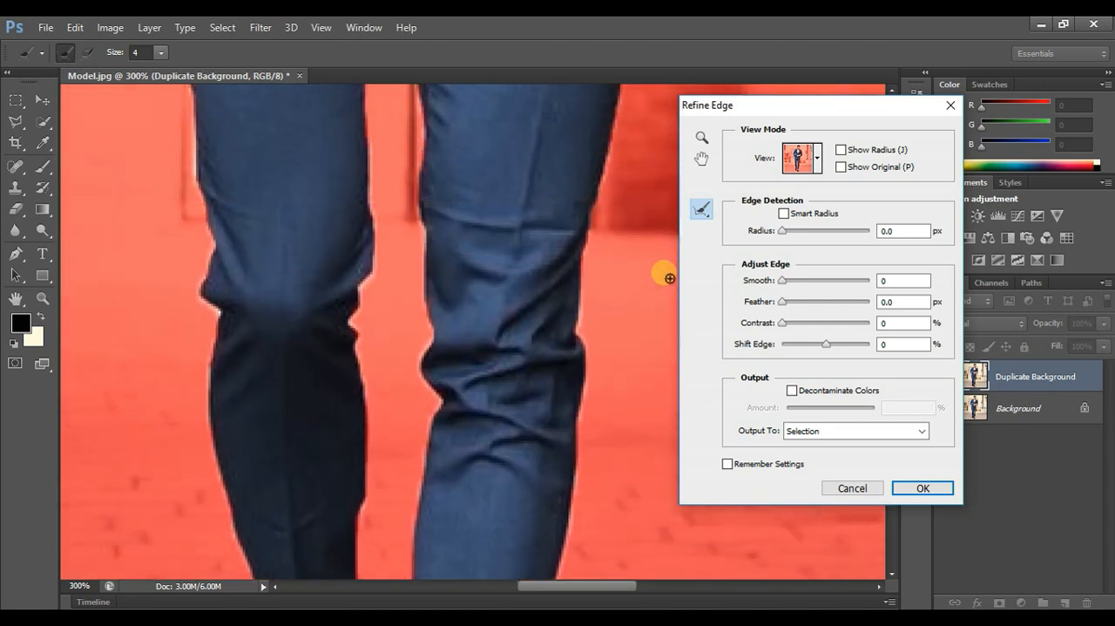
pyautogui.scroll(10, 669, 278)
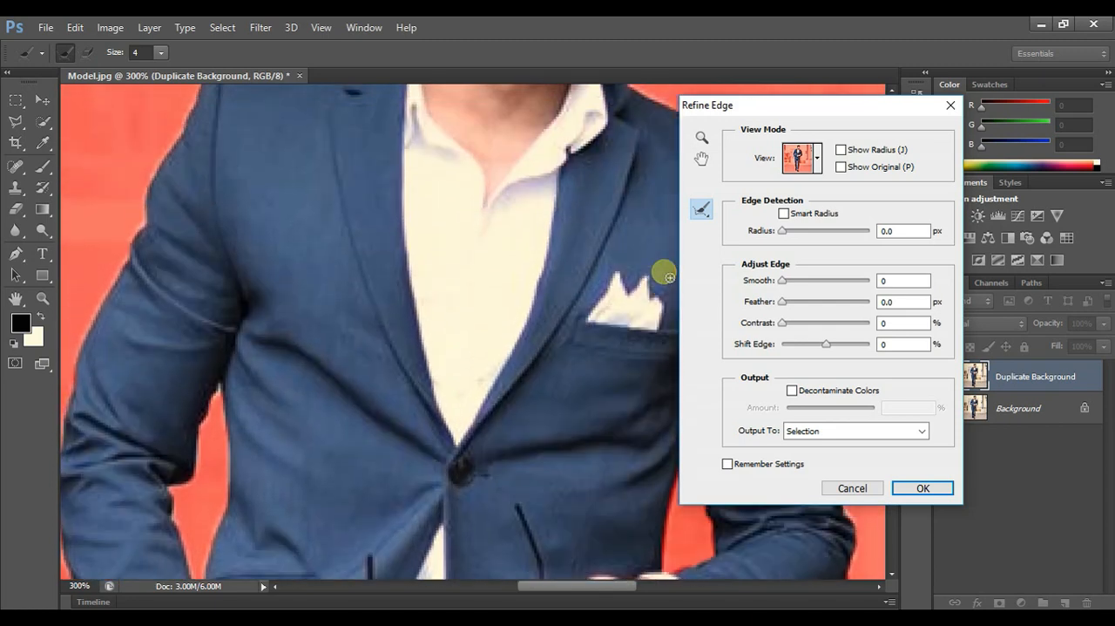
pyautogui.scroll(8, 668, 278)
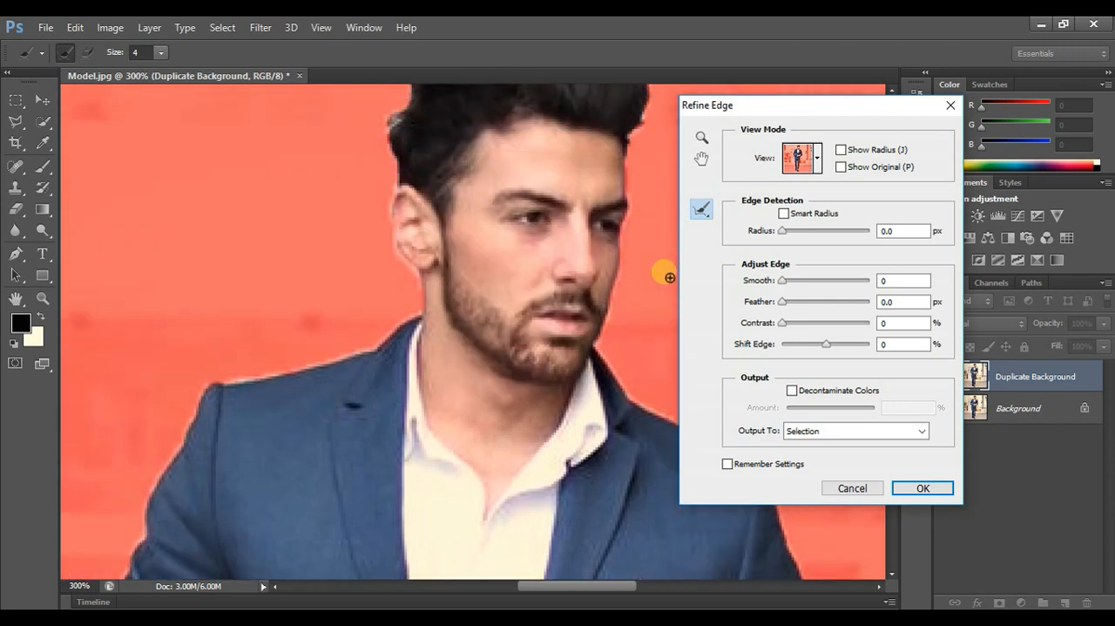
# - Change the Refine Edge view mode to Marching Ants and set Smooth to 2
pyautogui.moveTo(838, 109); pyautogui.dragTo(977, 99)
pyautogui.click(956, 153)
pyautogui.click(956, 153)
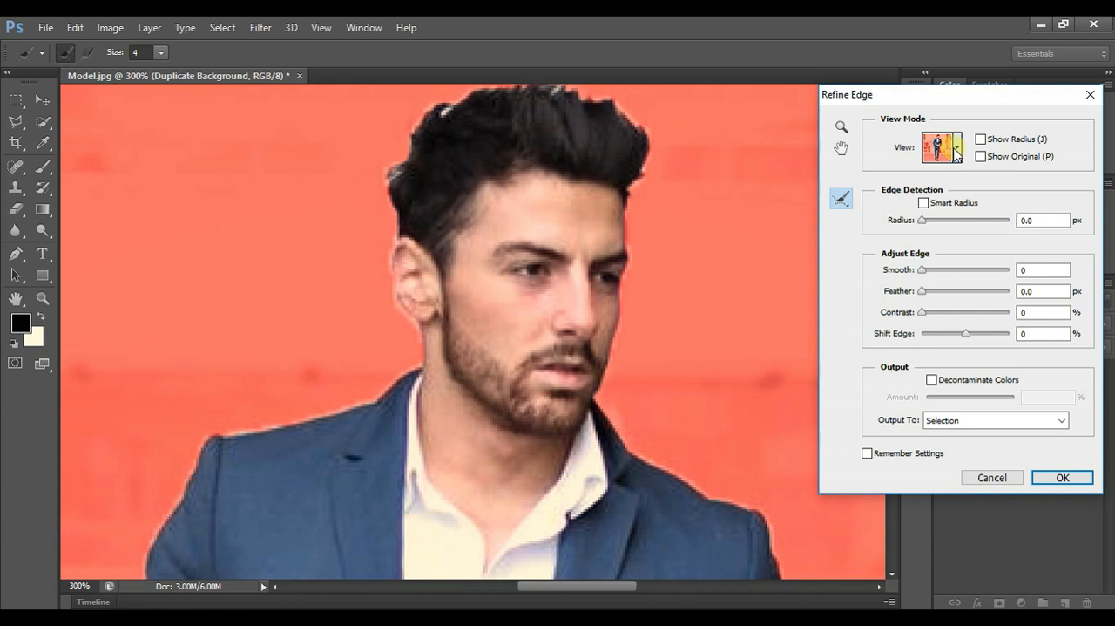
pyautogui.click(957, 150)
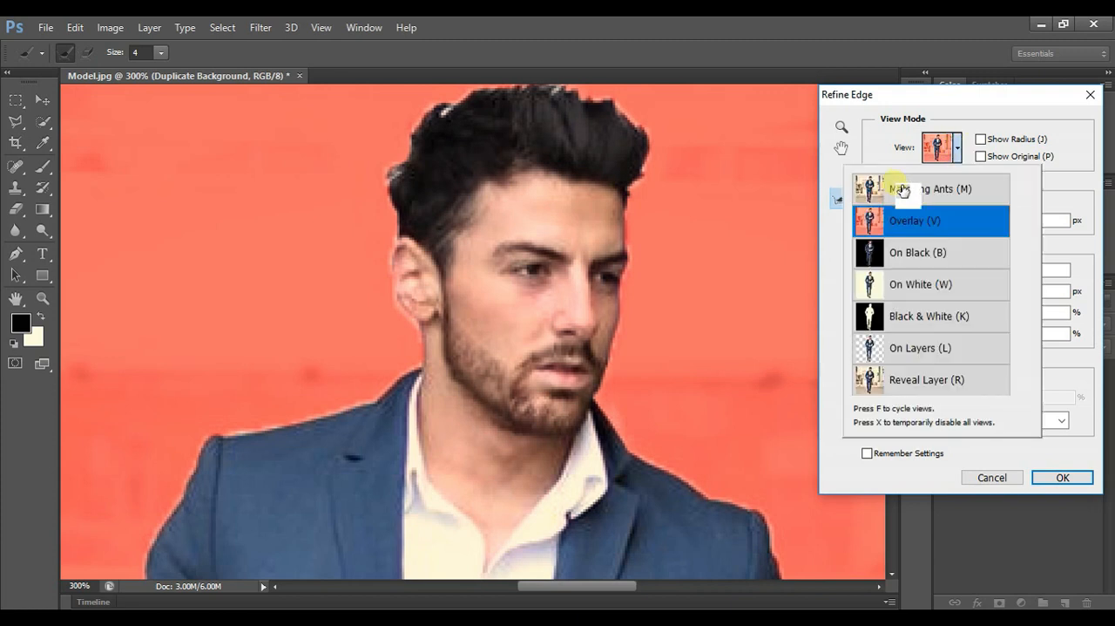
pyautogui.click(902, 190)
pyautogui.click(1042, 252)
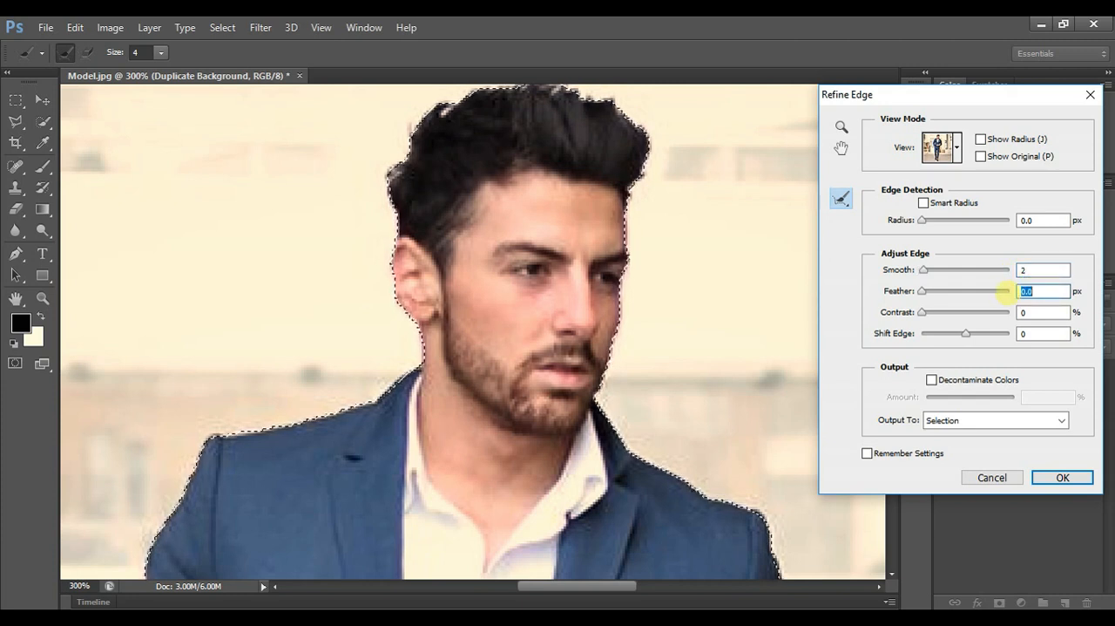
# - Set Feather to 1 px and apply the Refine Edge settings to the selection
pyautogui.write('1')
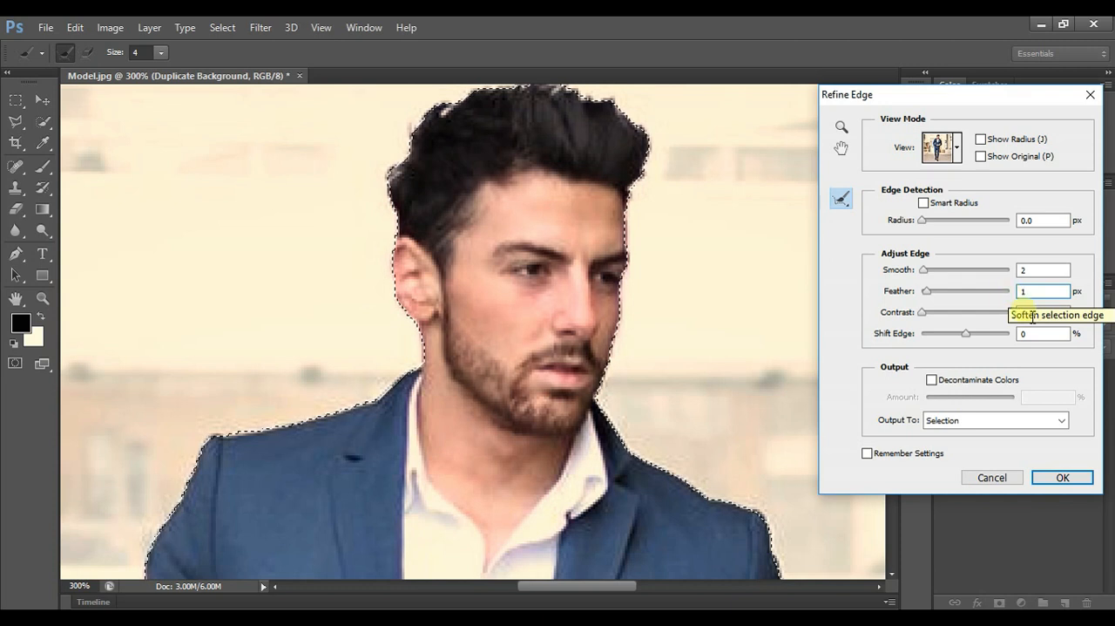
pyautogui.click(1062, 477)
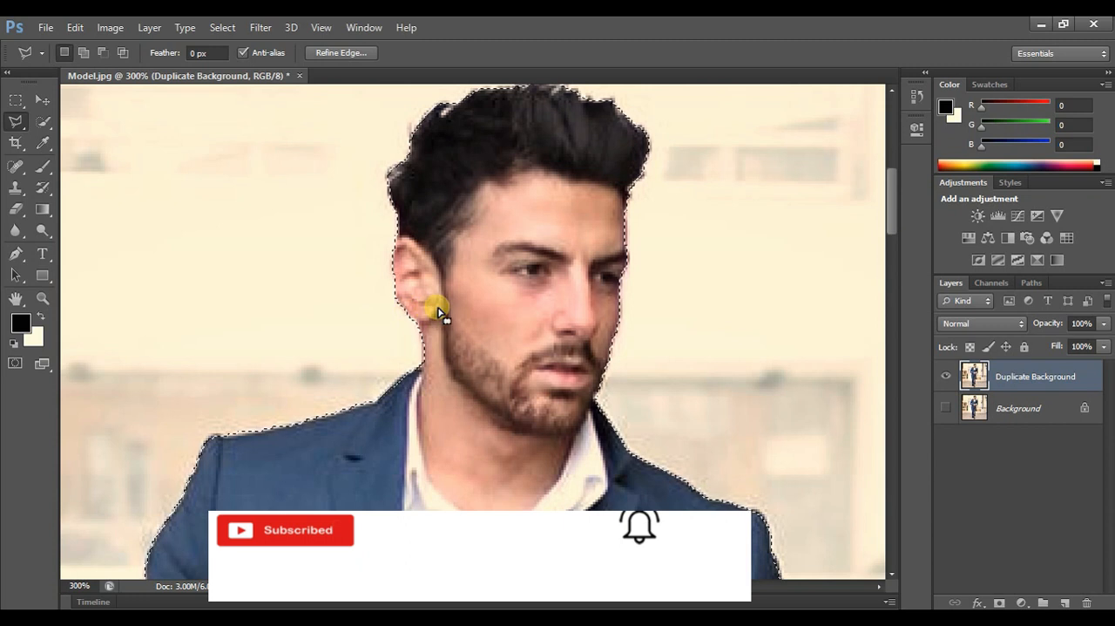
# - Reopen Refine Edge, check the selection in Overlay and Marching Ants views, and close it without applying anything
pyautogui.rightClick(503, 292)
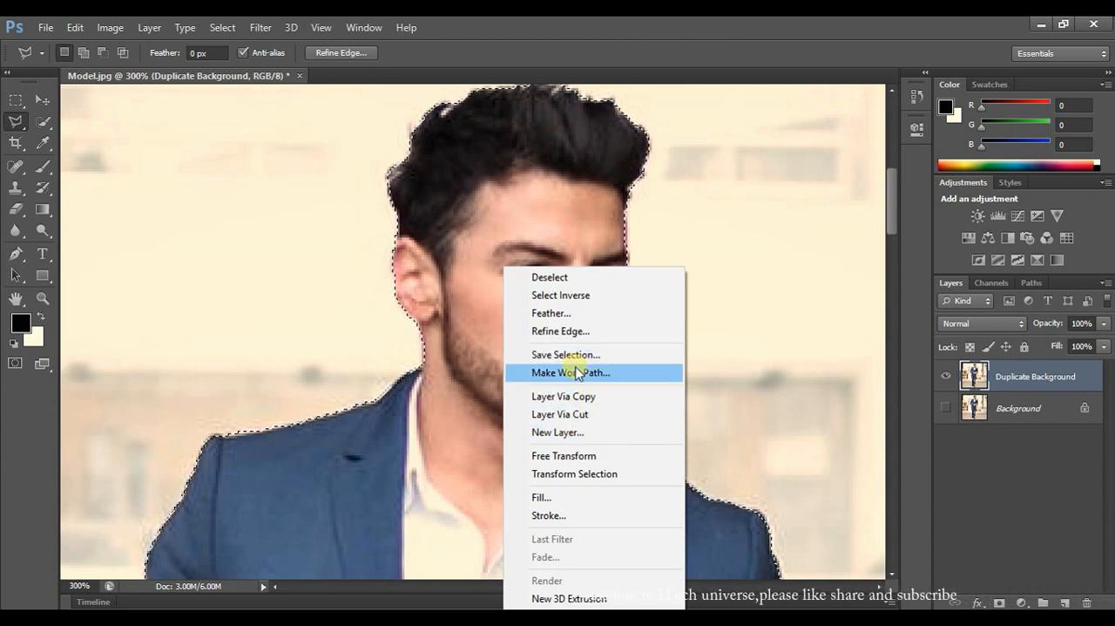
pyautogui.click(570, 331)
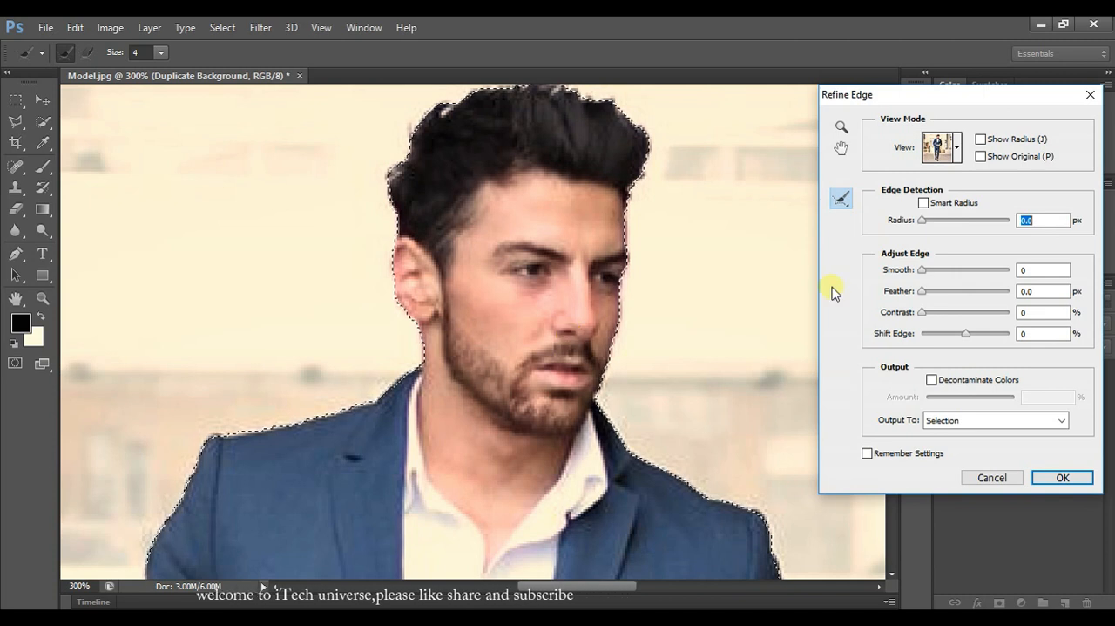
pyautogui.click(943, 146)
pyautogui.click(937, 218)
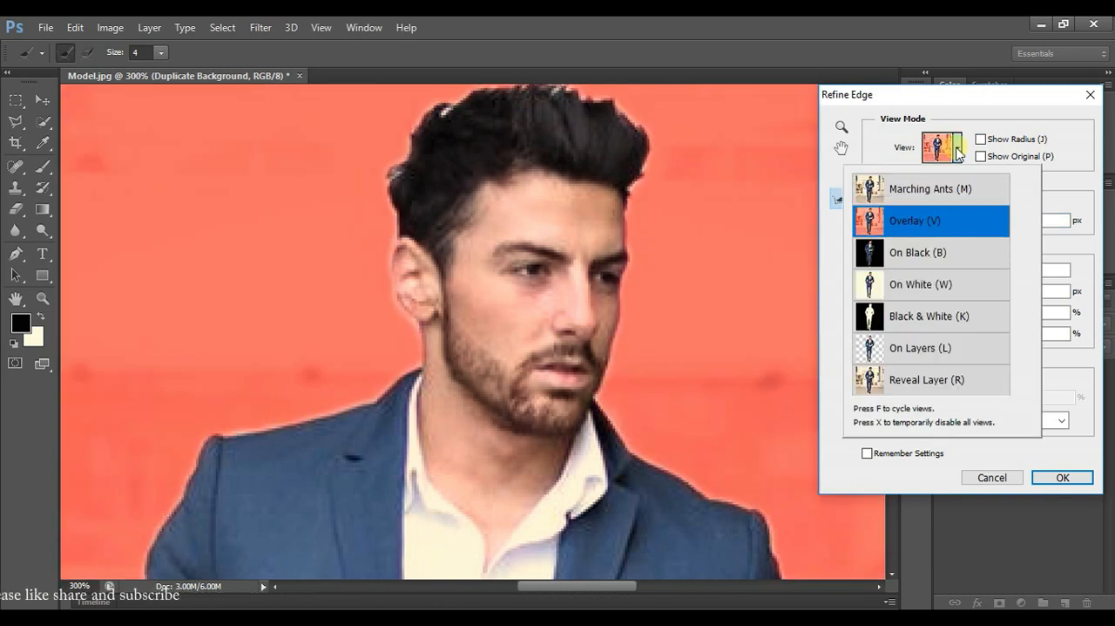
pyautogui.click(957, 150)
pyautogui.click(957, 152)
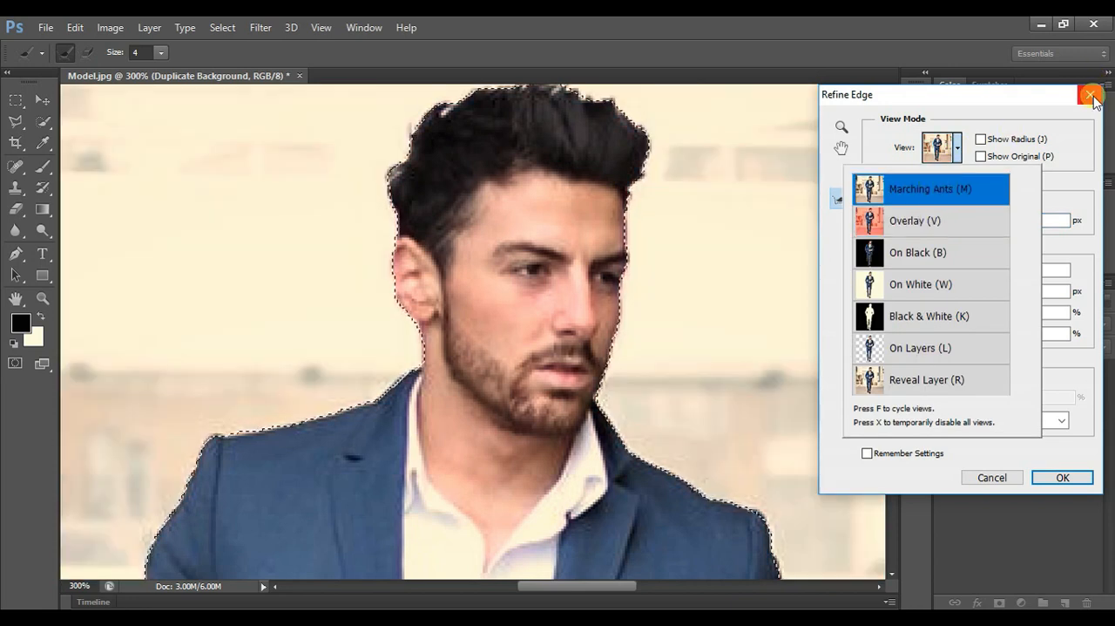
pyautogui.click(1091, 96)
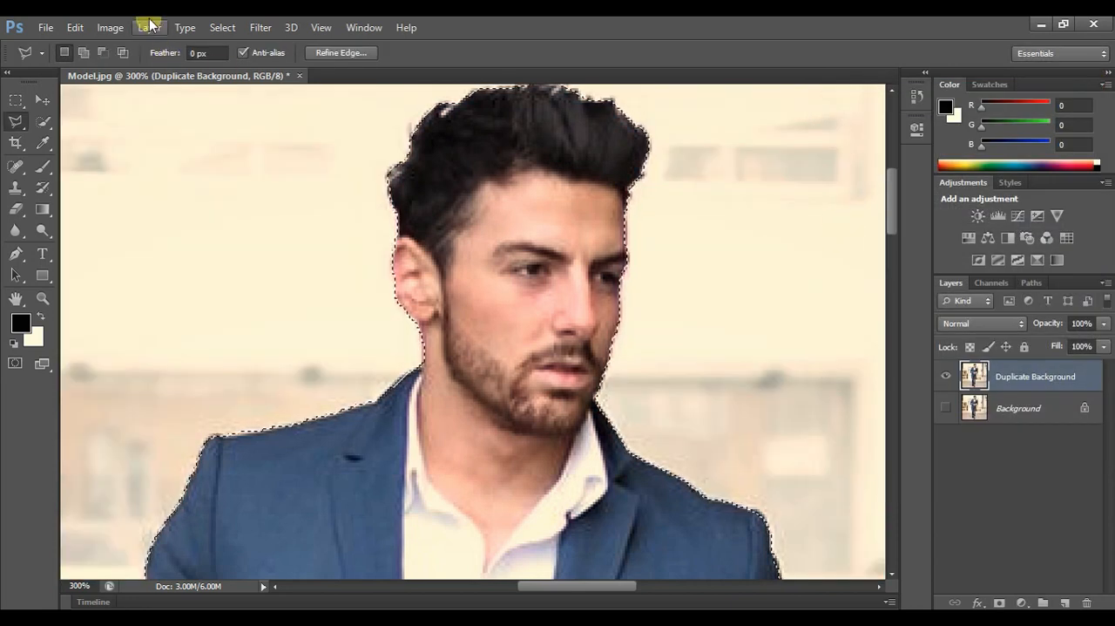
pyautogui.click(149, 29)
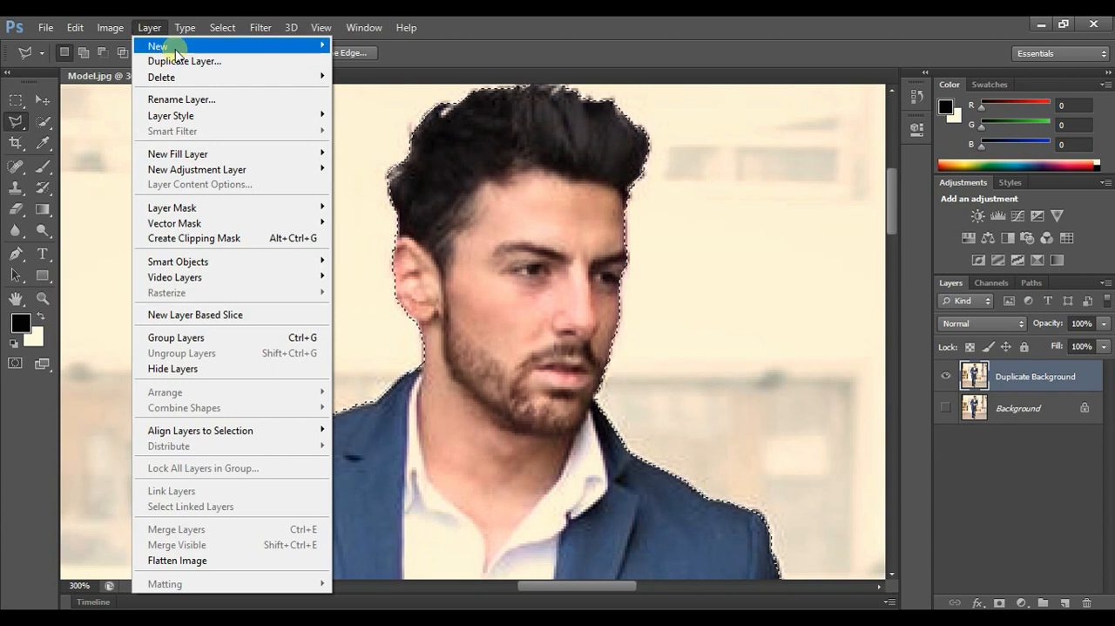
pyautogui.moveTo(243, 54)
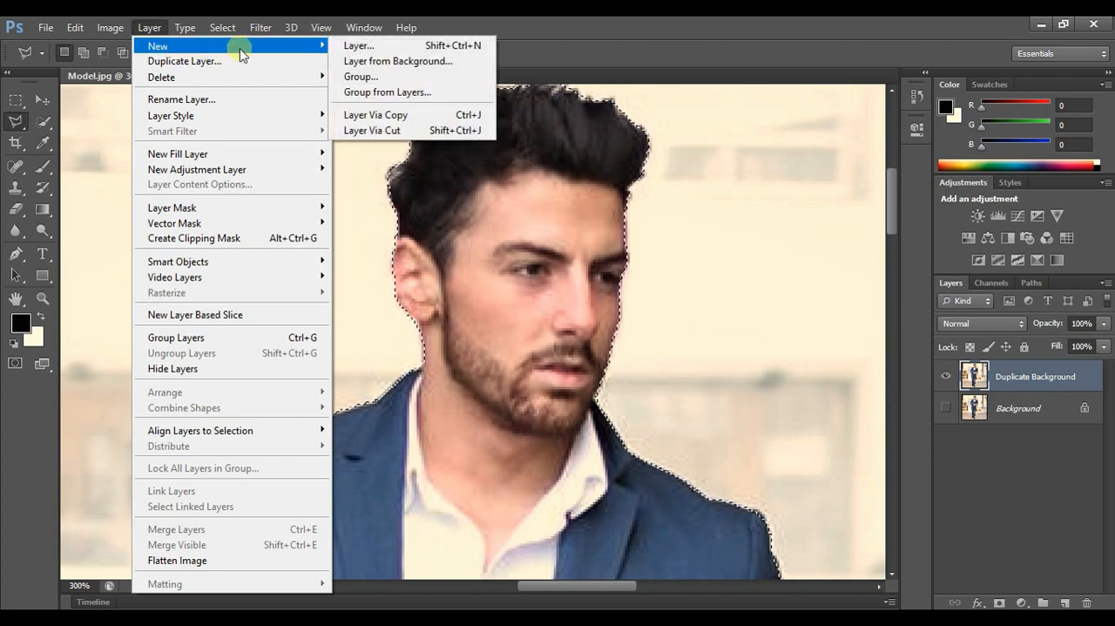
pyautogui.click(376, 115)
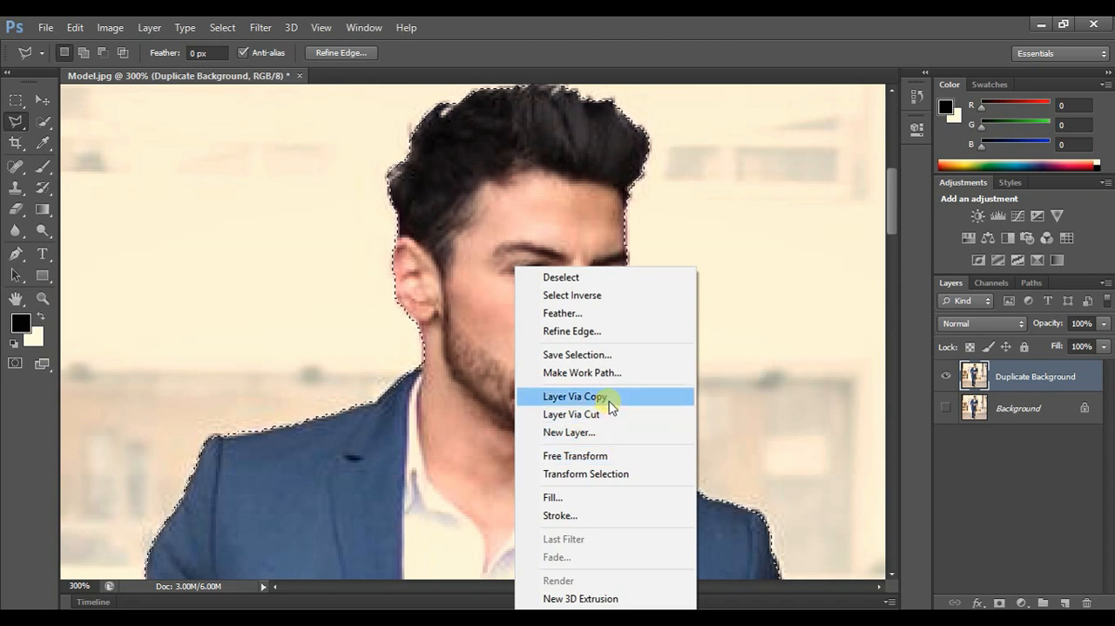
pyautogui.click(804, 232)
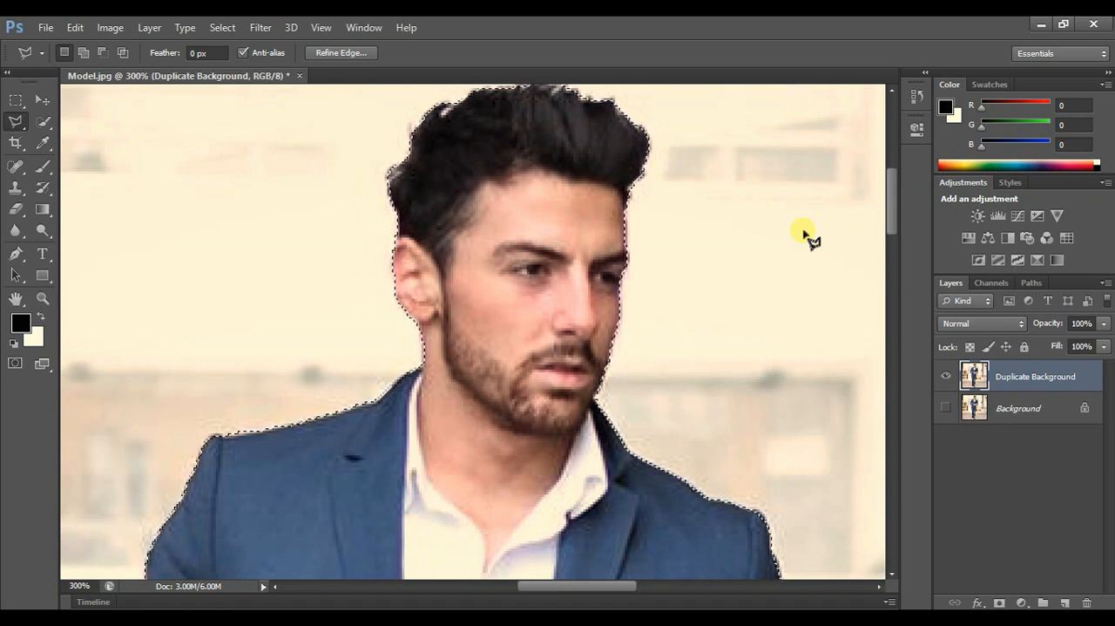
# - Copy the selected man onto a new layer and hide the Duplicate Background layer
pyautogui.rightClick(547, 268)
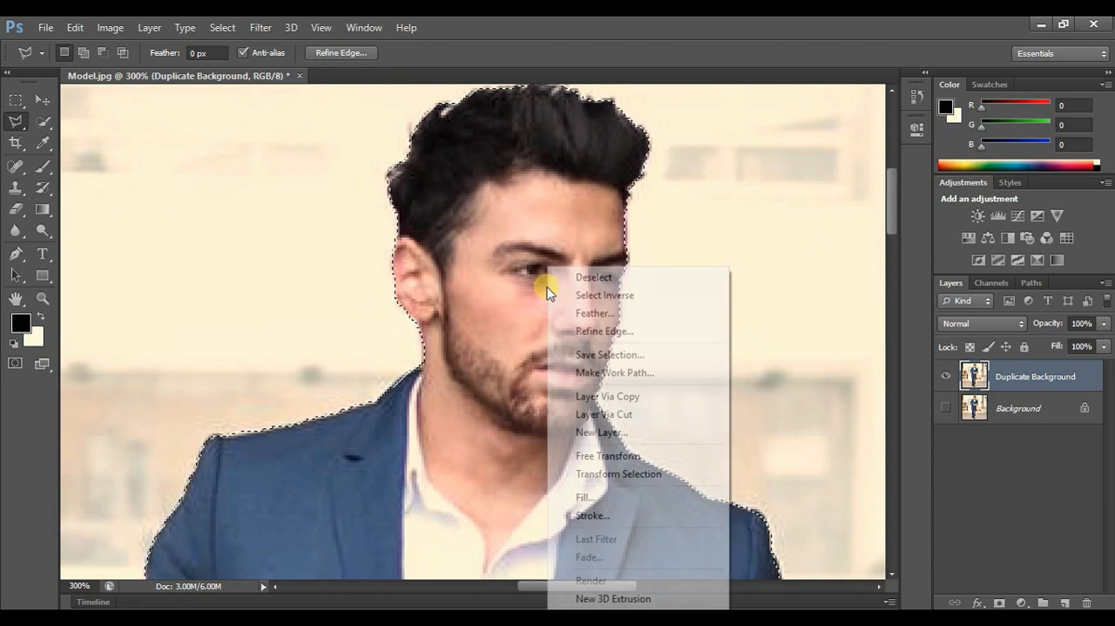
pyautogui.click(631, 399)
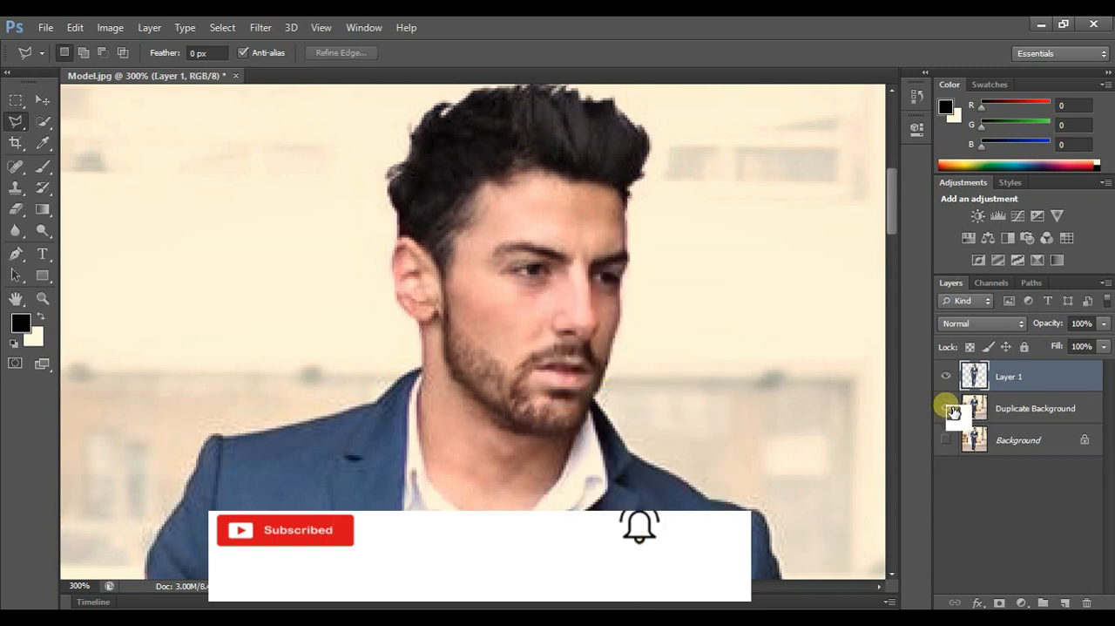
pyautogui.click(948, 408)
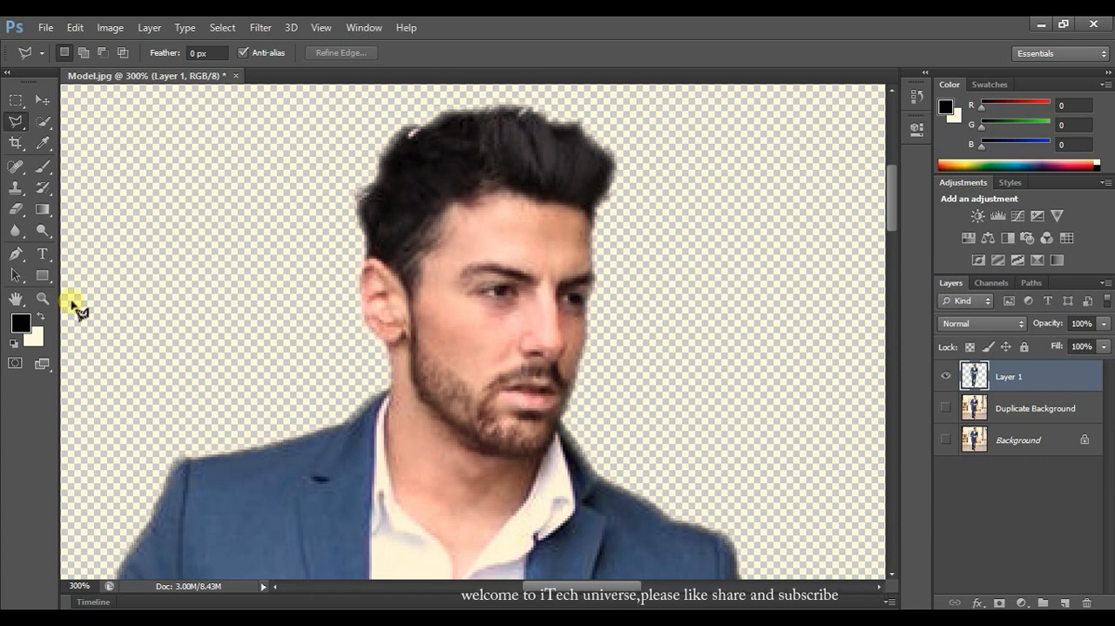
# - Examine the whole cut-out man on the transparent background, from head to shoes, at 50% zoom
pyautogui.click(42, 298)
pyautogui.click(83, 54)
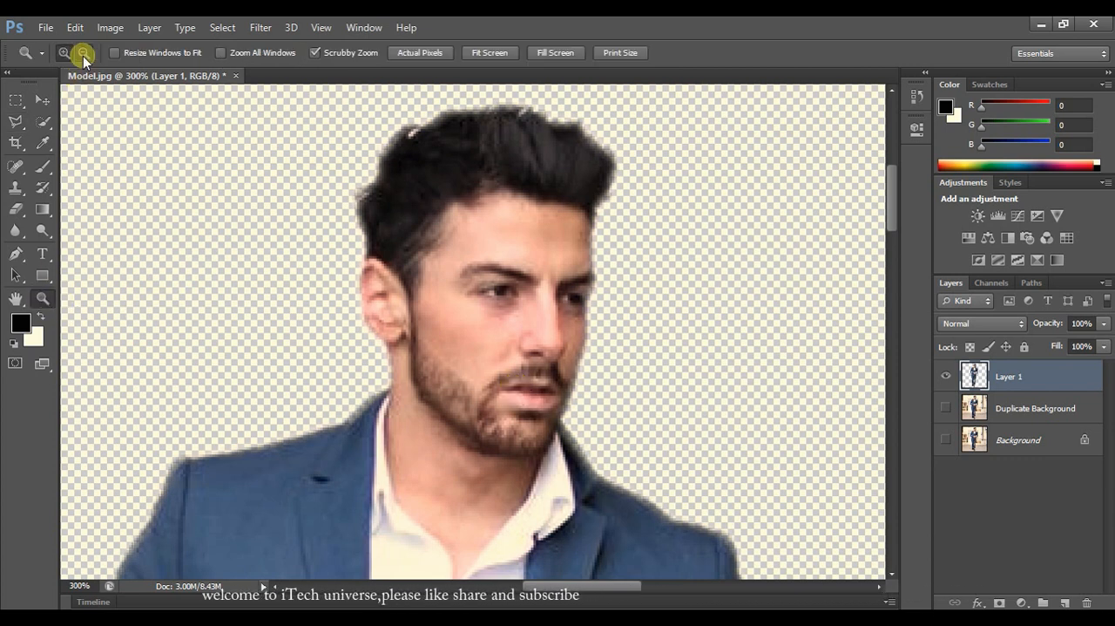
pyautogui.click(300, 473)
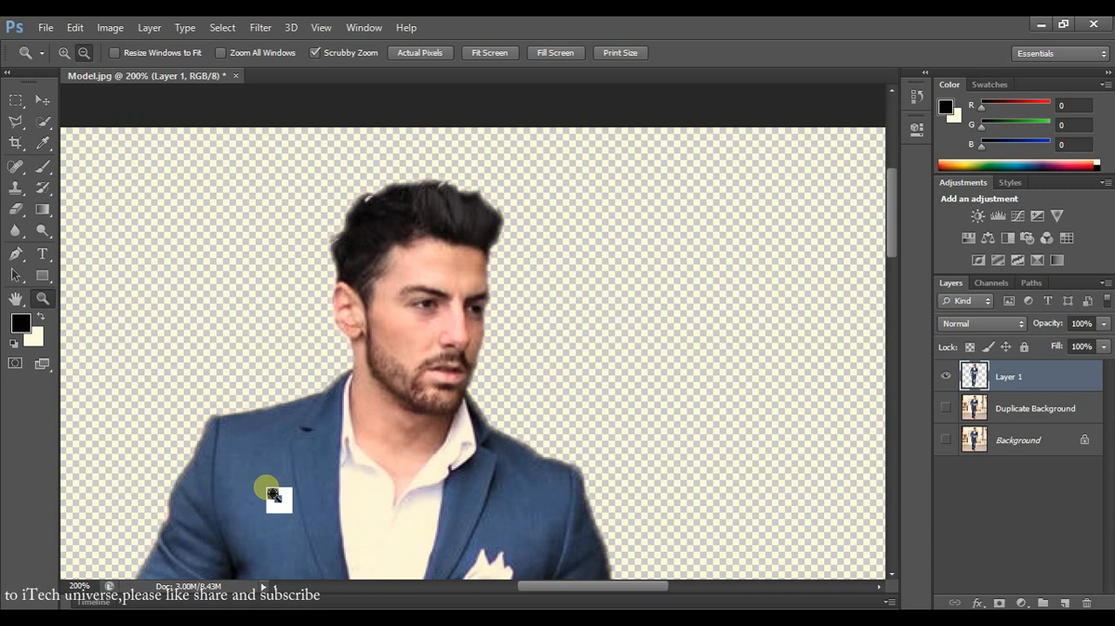
pyautogui.click(272, 490)
pyautogui.click(231, 479)
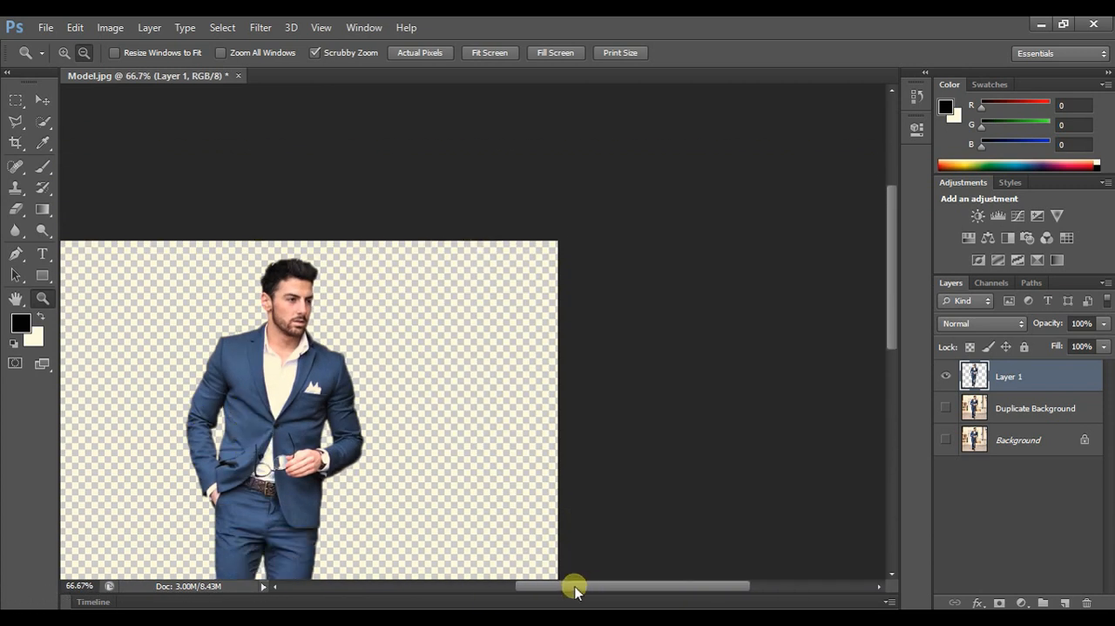
pyautogui.moveTo(587, 590); pyautogui.dragTo(535, 586)
pyautogui.scroll(-5, 597, 490)
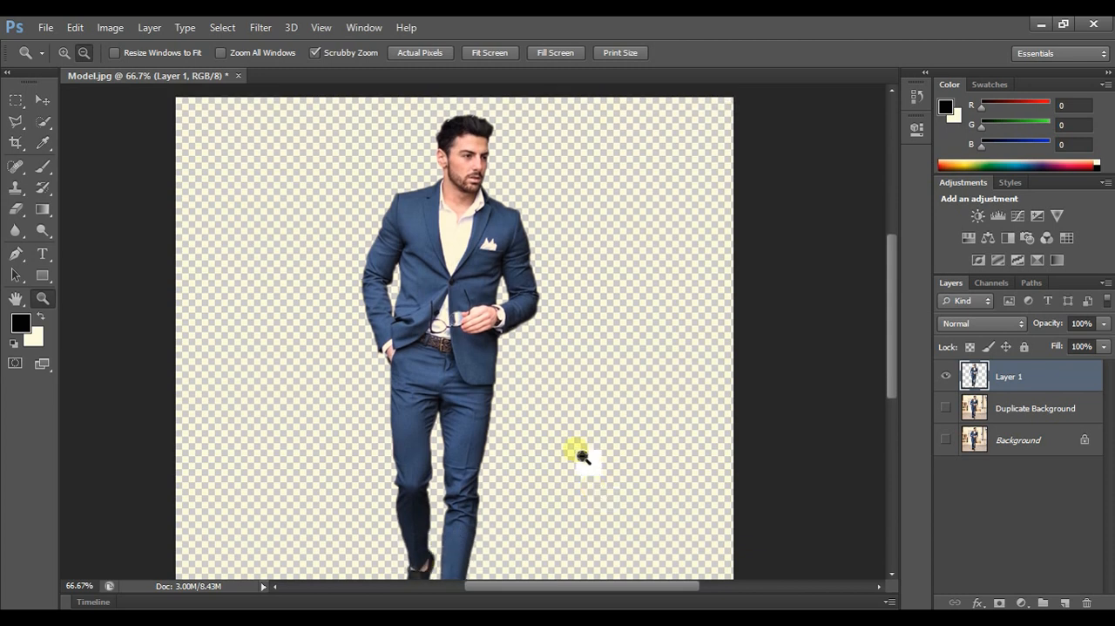
pyautogui.click(466, 344)
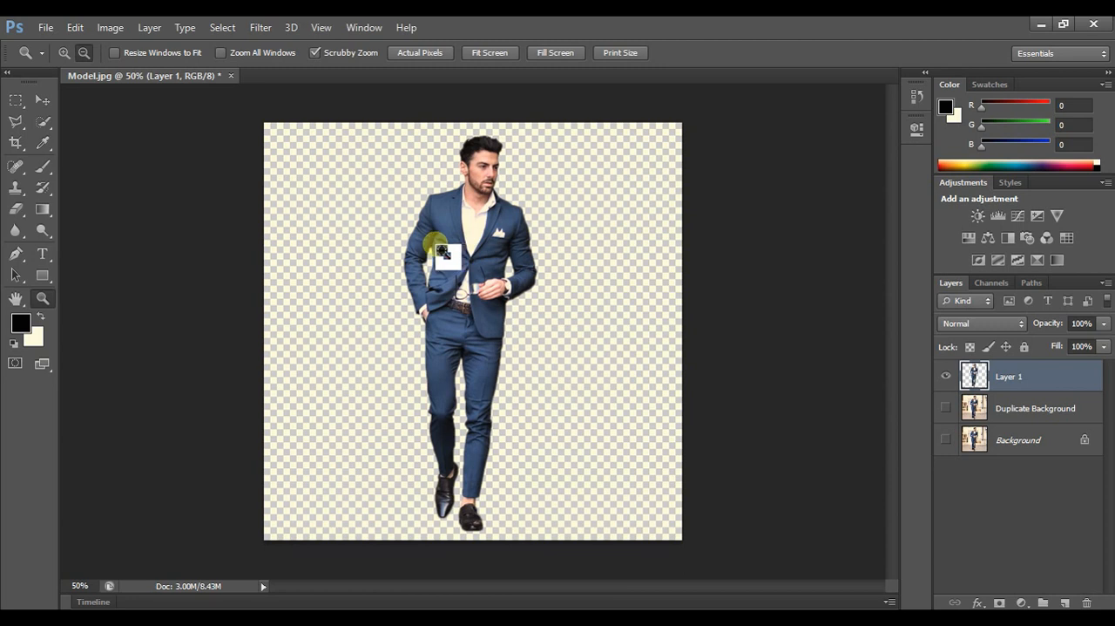
# - Open the landscape image scene2.jpg as the new background
pyautogui.click(48, 29)
pyautogui.click(57, 55)
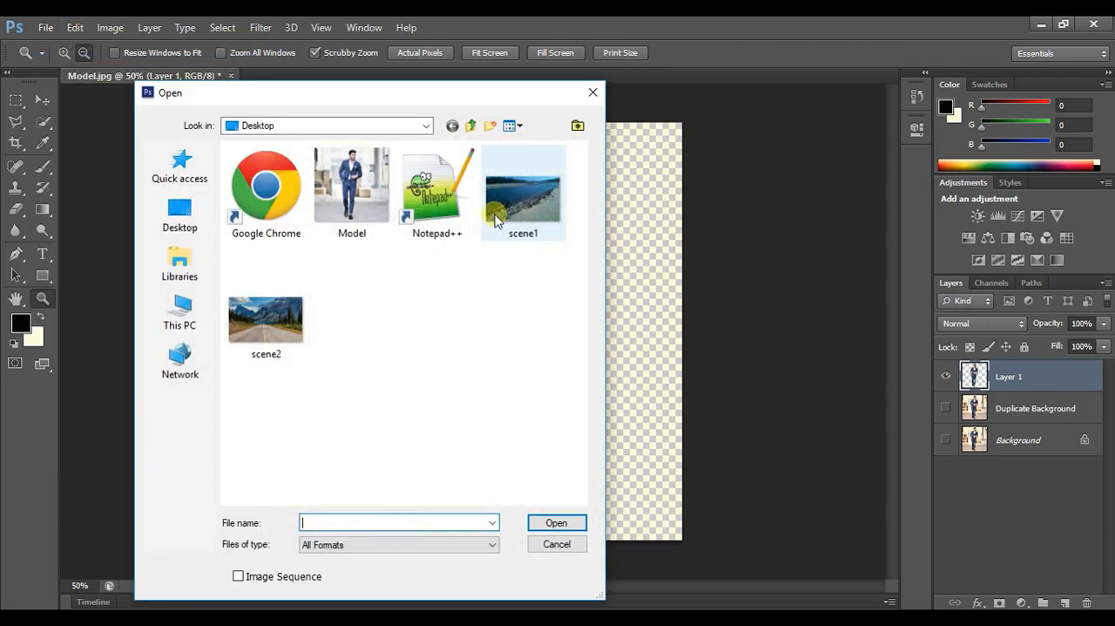
pyautogui.click(260, 315)
pyautogui.click(533, 522)
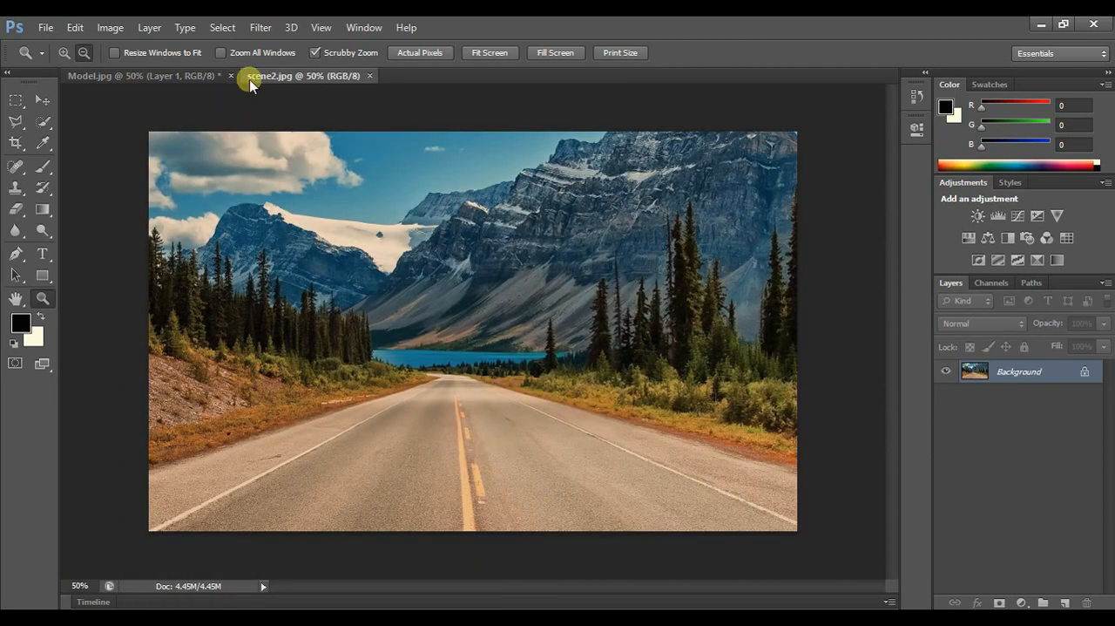
# - Copy the entire cut-out layer of the man from Model.jpg and paste it into scene2.jpg
pyautogui.click(188, 77)
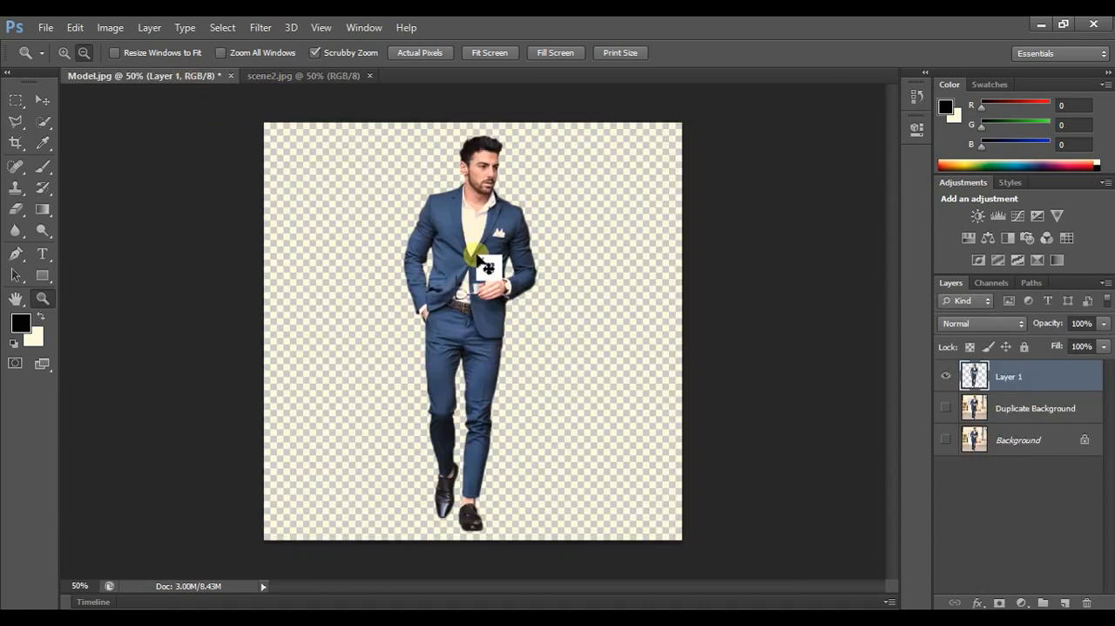
pyautogui.hotkey('ctrl', 'a')
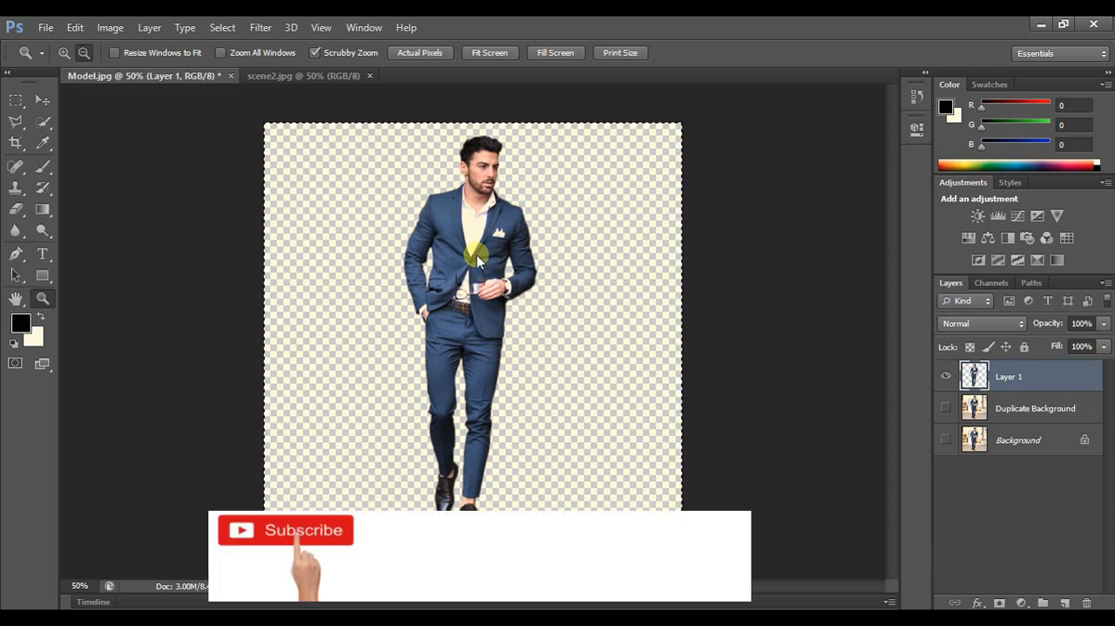
pyautogui.click(324, 76)
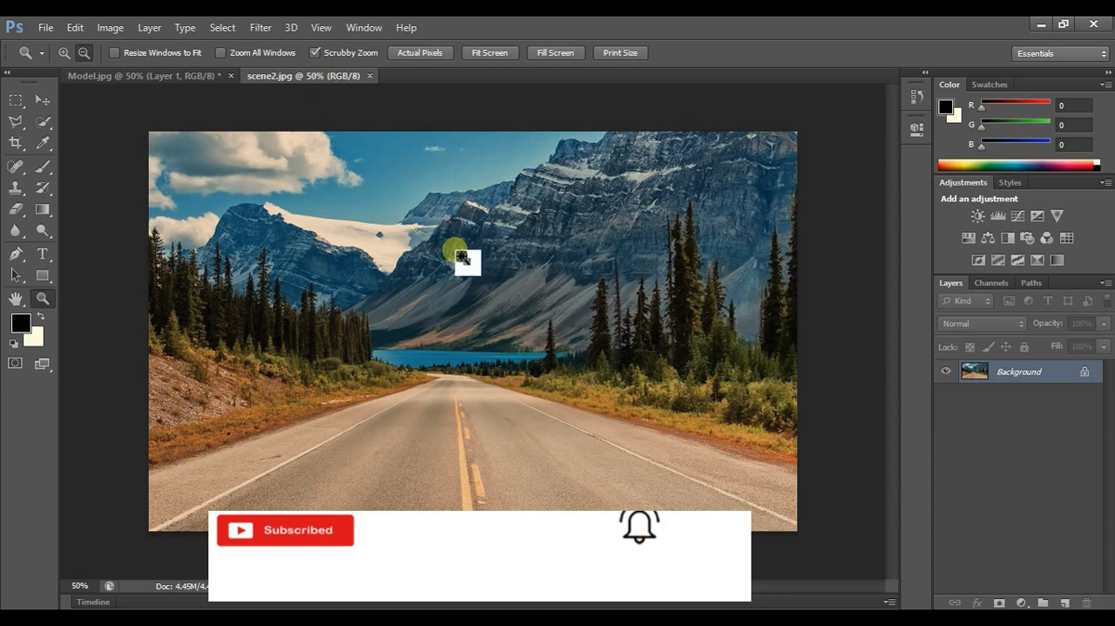
pyautogui.moveTo(457, 251); pyautogui.dragTo(457, 251)
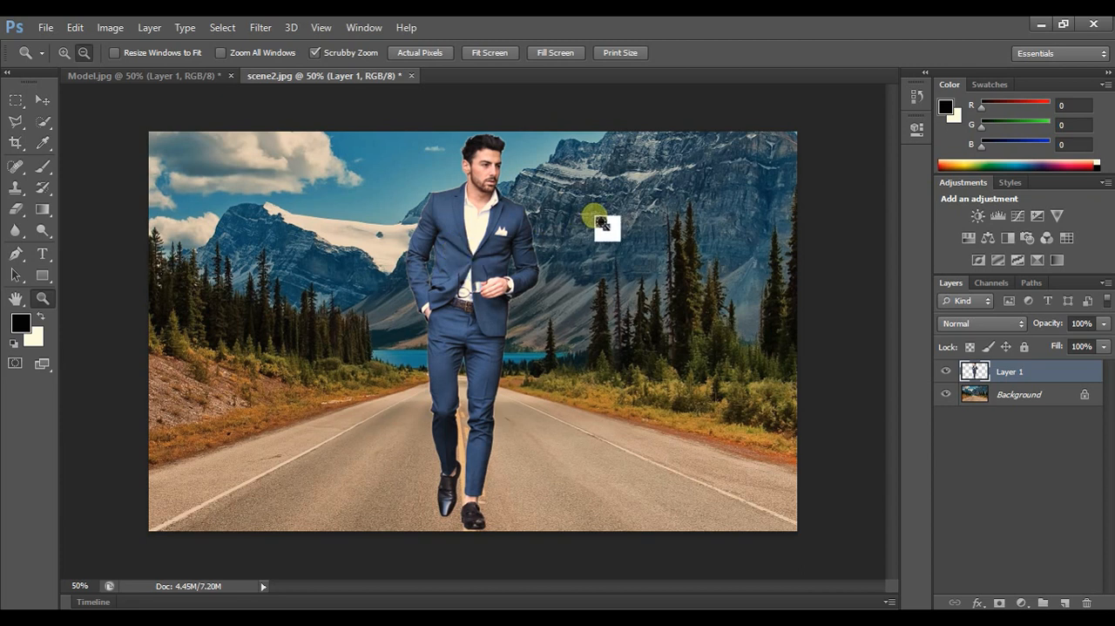
# - Scale the man to about 57.6% width and 55.8% height, place him just left of the road's centre line, and apply the transform
pyautogui.click(50, 99)
pyautogui.moveTo(450, 260); pyautogui.dragTo(460, 273)
pyautogui.click(501, 198)
pyautogui.click(193, 52)
pyautogui.moveTo(540, 154); pyautogui.dragTo(492, 315)
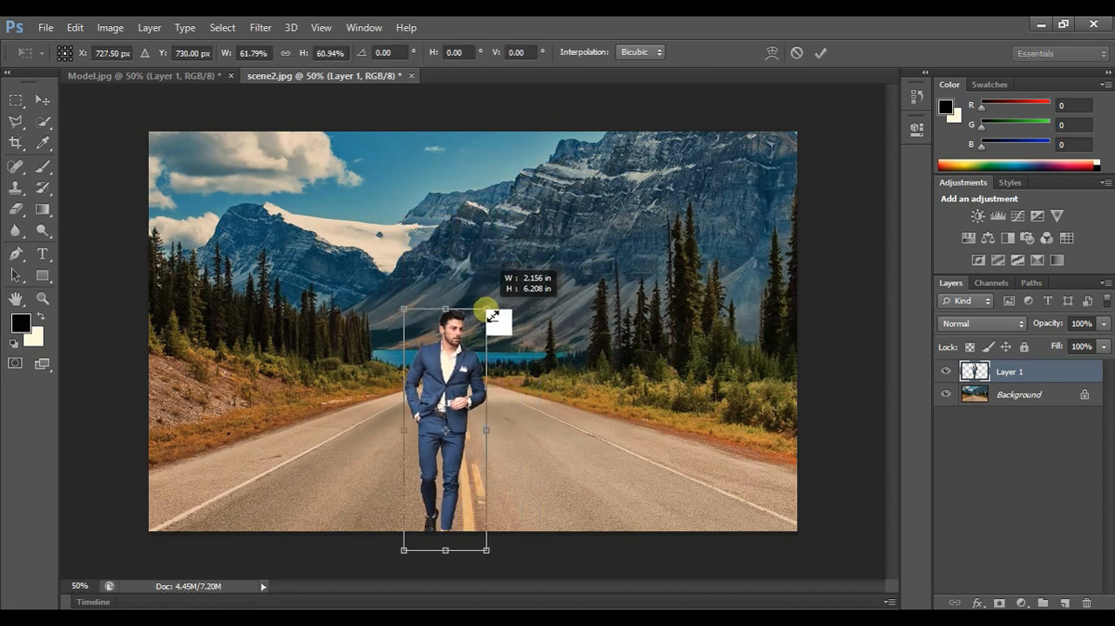
pyautogui.moveTo(454, 348); pyautogui.dragTo(456, 320)
pyautogui.moveTo(486, 278); pyautogui.dragTo(484, 303)
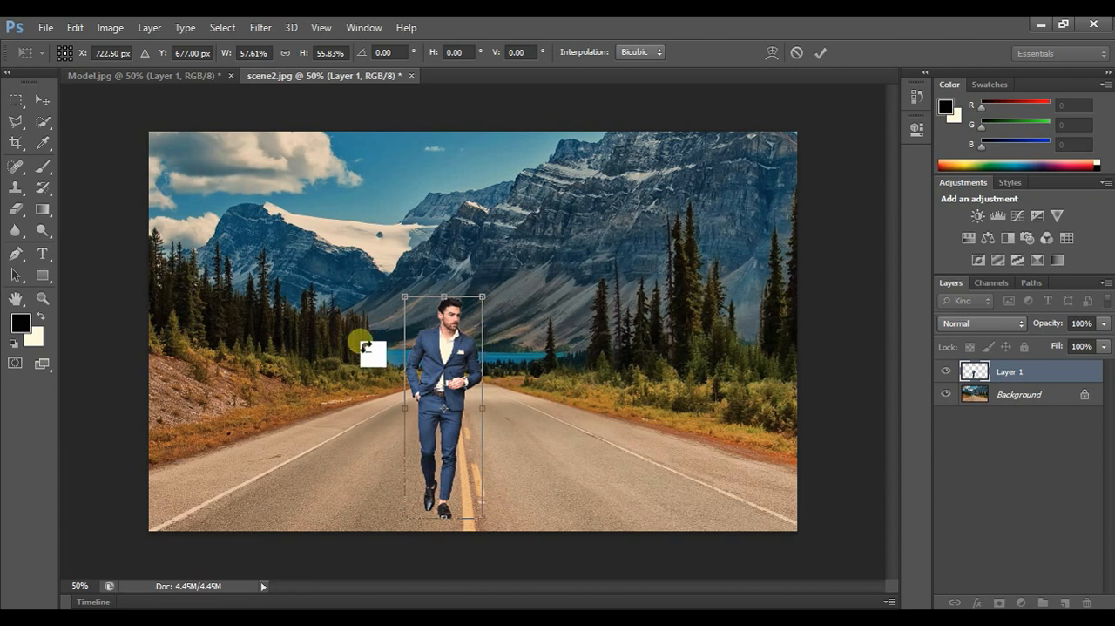
pyautogui.click(47, 99)
pyautogui.click(510, 250)
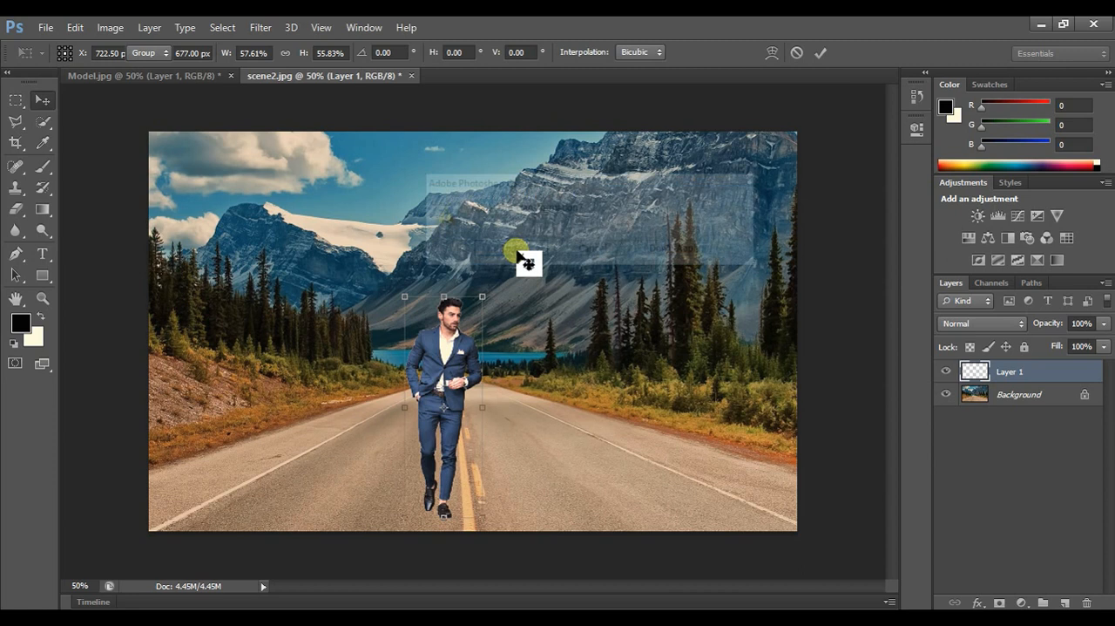
# - Examine the man's edges against the scenery up close, from the jacket up to the hair, at up to 300% zoom
pyautogui.click(43, 298)
pyautogui.click(64, 53)
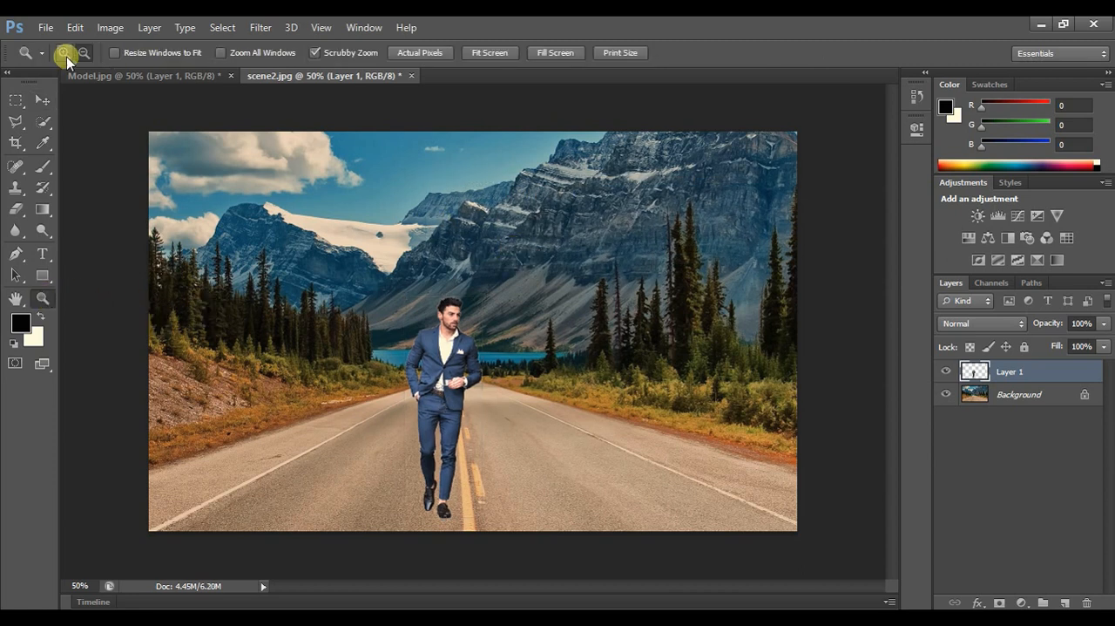
pyautogui.click(455, 349)
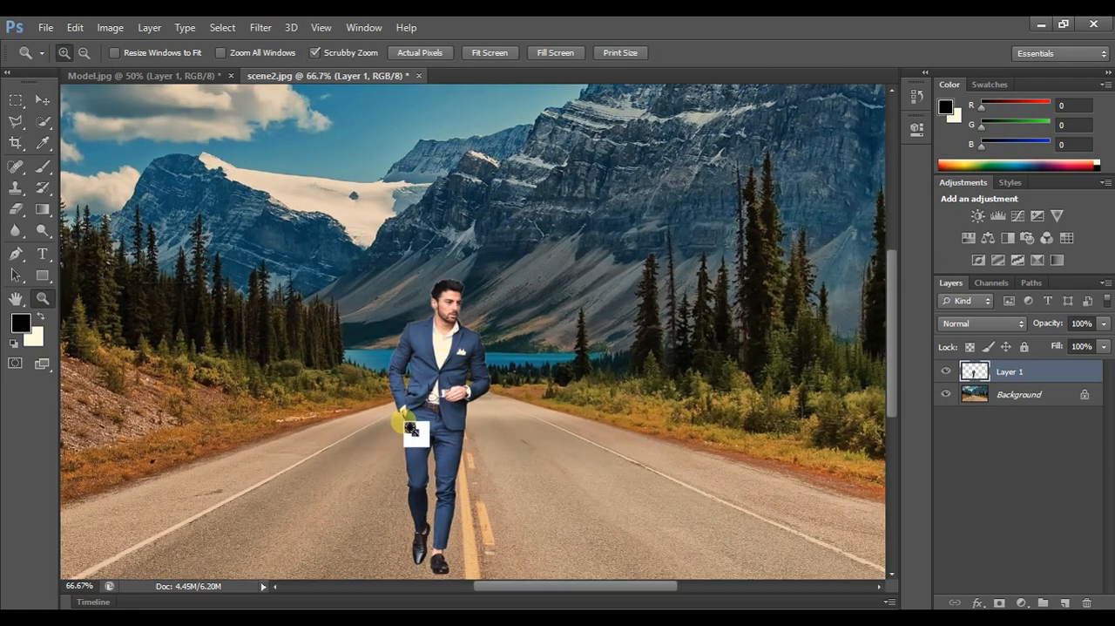
pyautogui.click(411, 434)
pyautogui.click(513, 359)
pyautogui.click(493, 301)
pyautogui.click(510, 304)
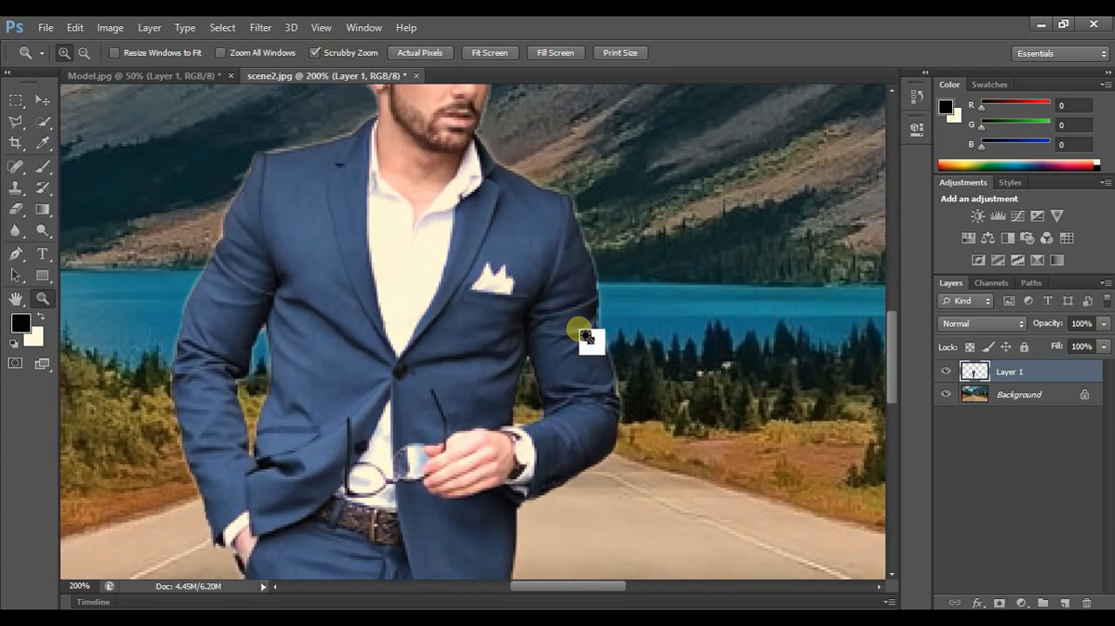
pyautogui.scroll(4, 615, 366)
pyautogui.scroll(1, 612, 364)
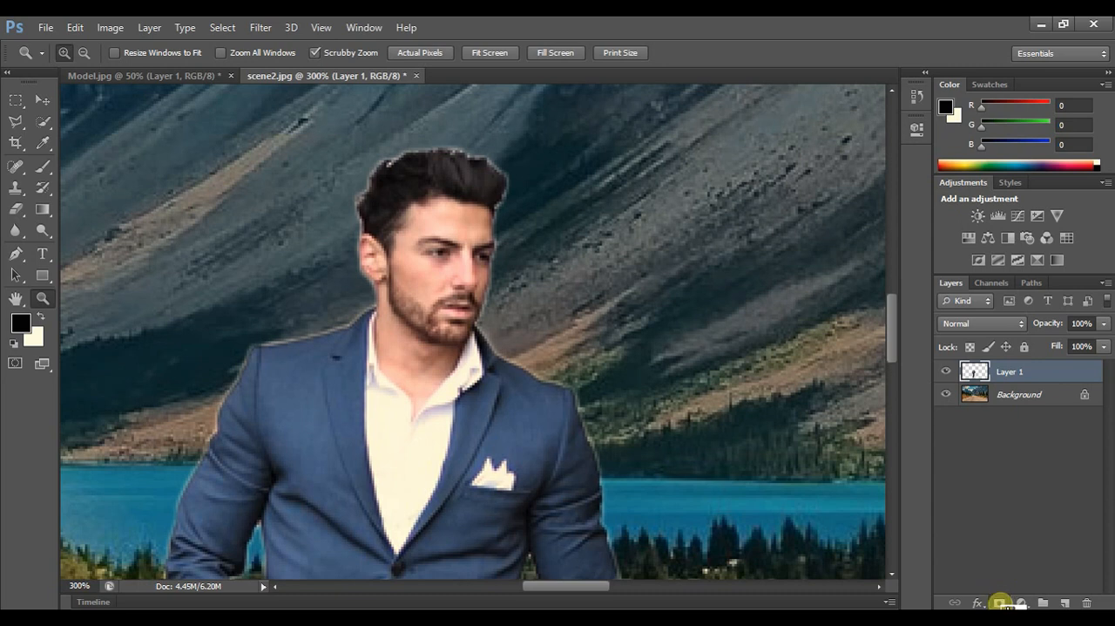
# - Add a layer mask to the man's layer and ready the Brush tool with black as the foreground colour
pyautogui.click(1000, 601)
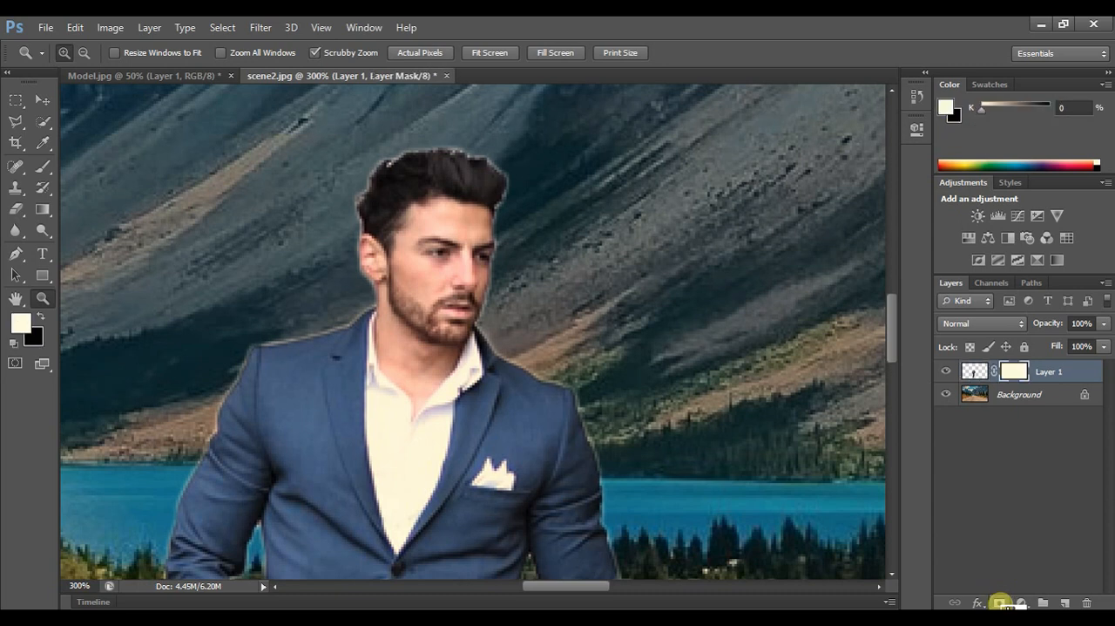
pyautogui.click(41, 317)
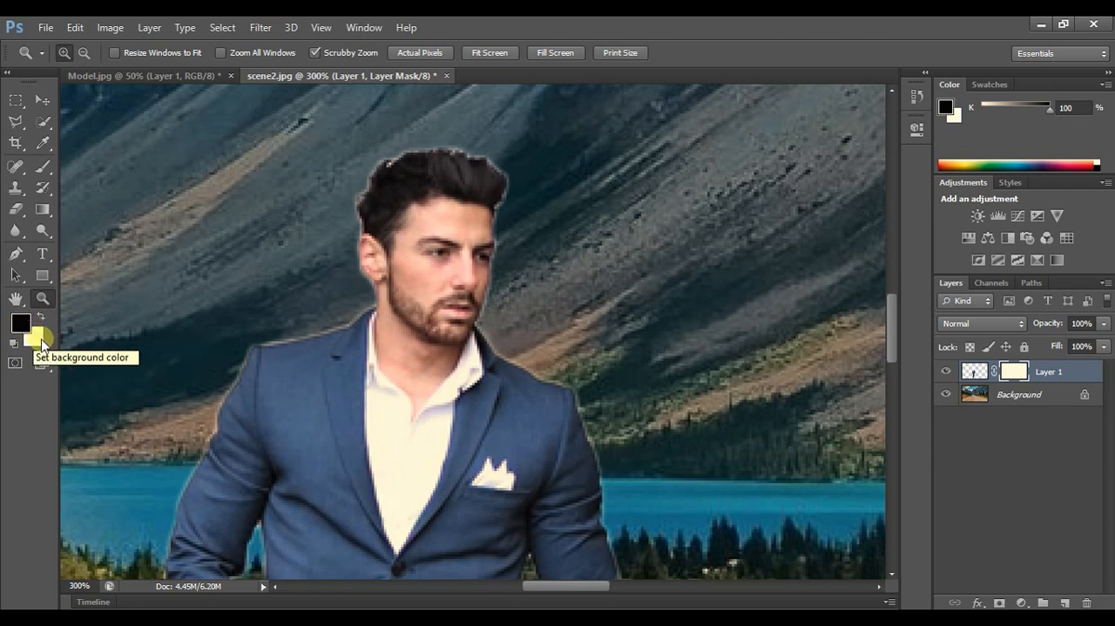
pyautogui.click(47, 171)
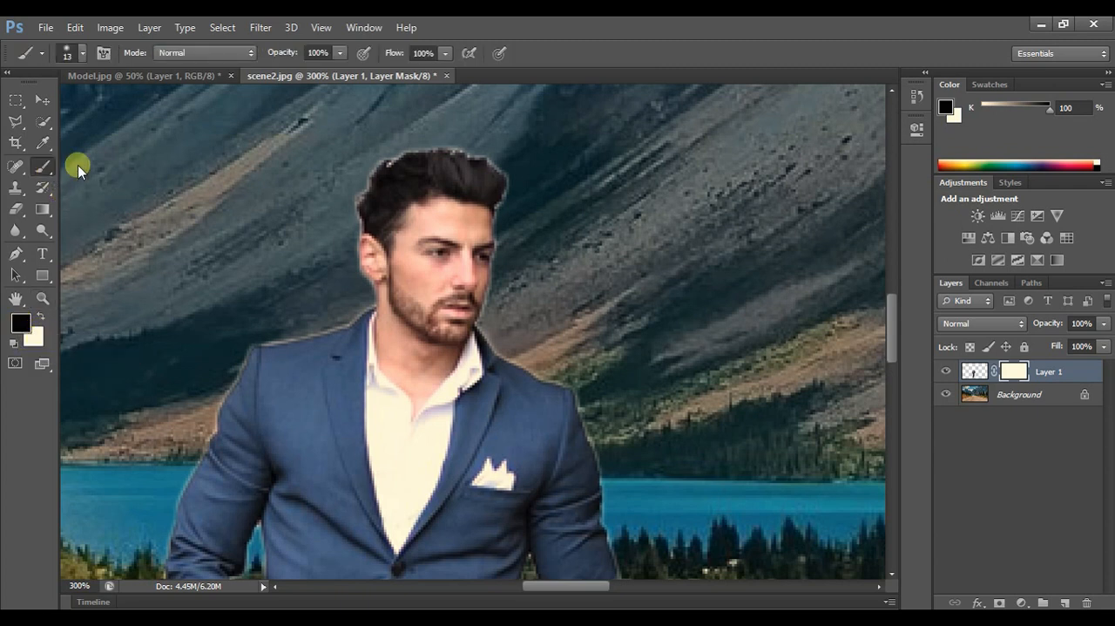
# - Reduce the brush size to 3 px and paint away the pale fringe around the man's hair on the layer mask
pyautogui.scroll(2, 566, 235)
pyautogui.rightClick(530, 220)
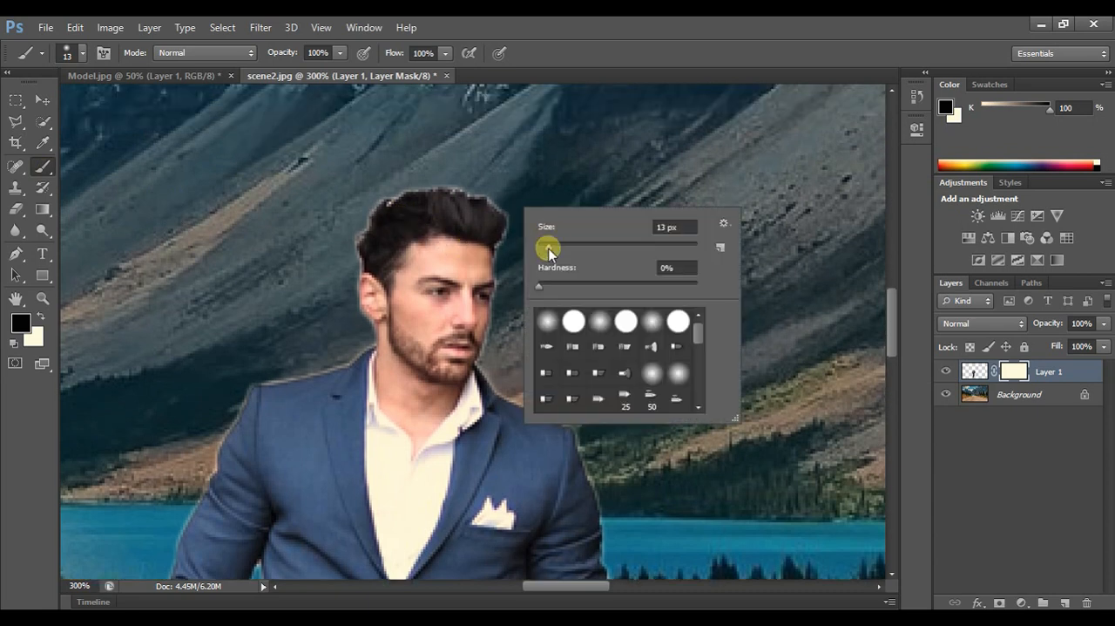
pyautogui.moveTo(547, 247); pyautogui.dragTo(543, 247)
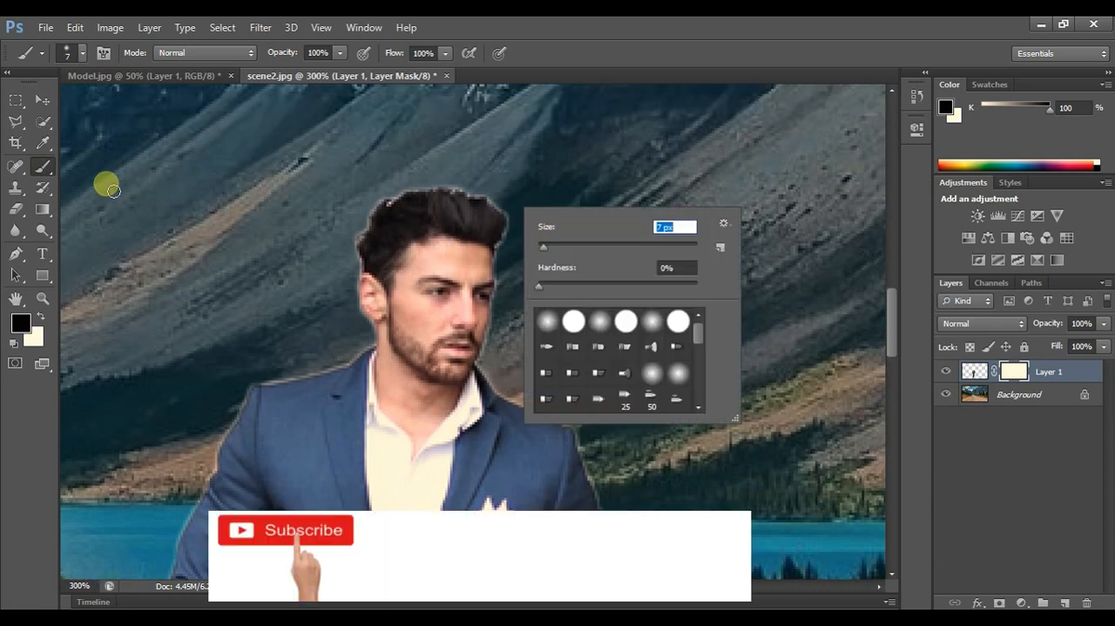
pyautogui.click(42, 297)
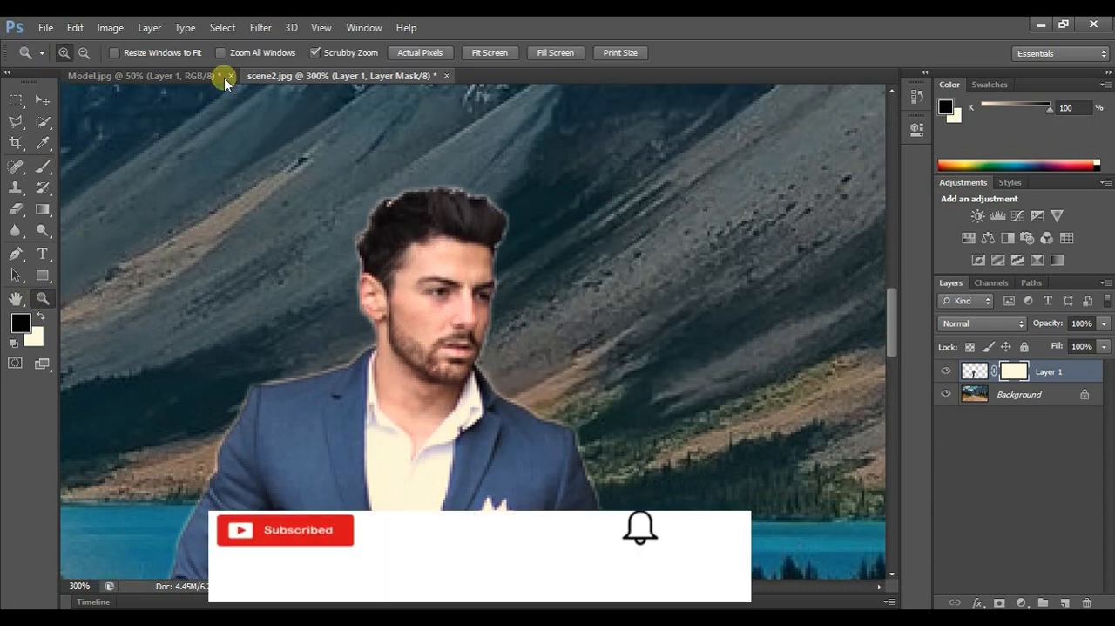
pyautogui.click(406, 206)
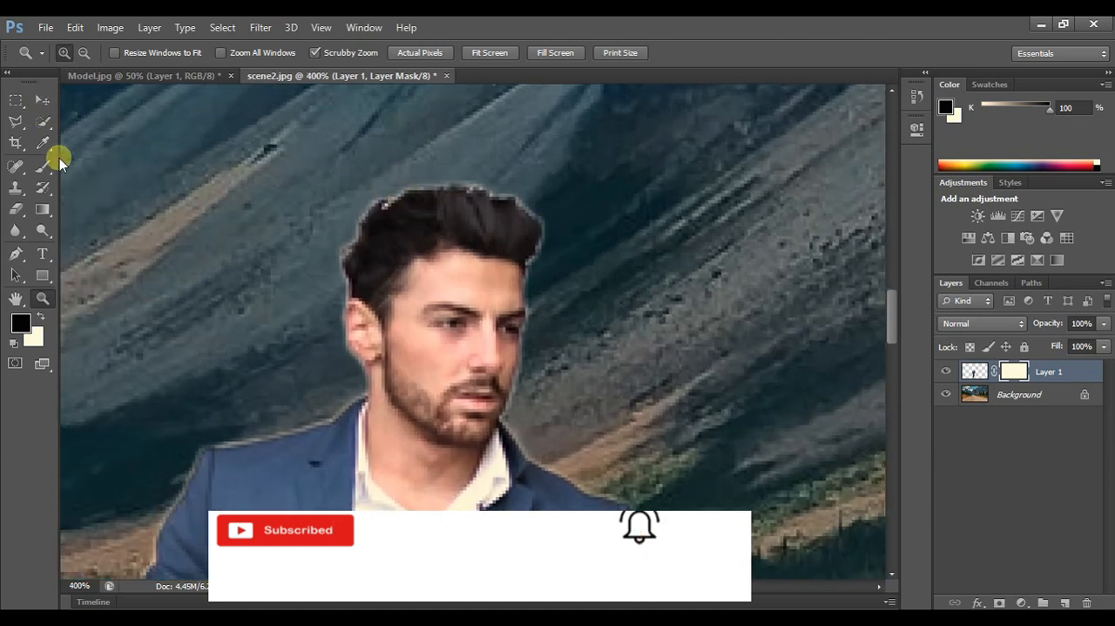
pyautogui.click(42, 166)
pyautogui.rightClick(553, 233)
pyautogui.moveTo(562, 241); pyautogui.dragTo(562, 244)
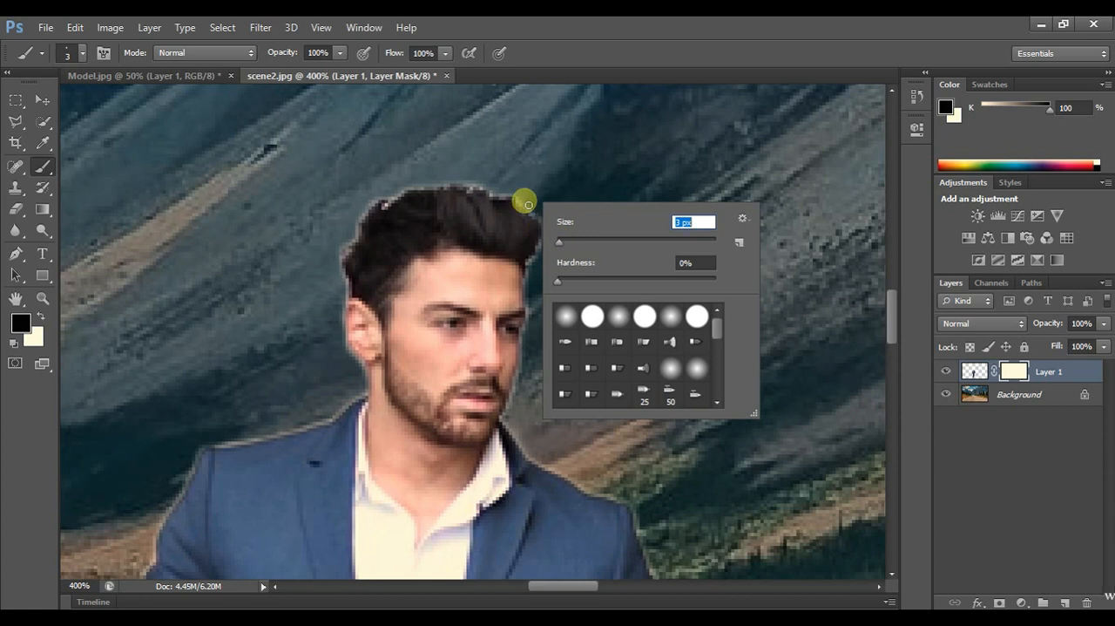
pyautogui.press('Return')
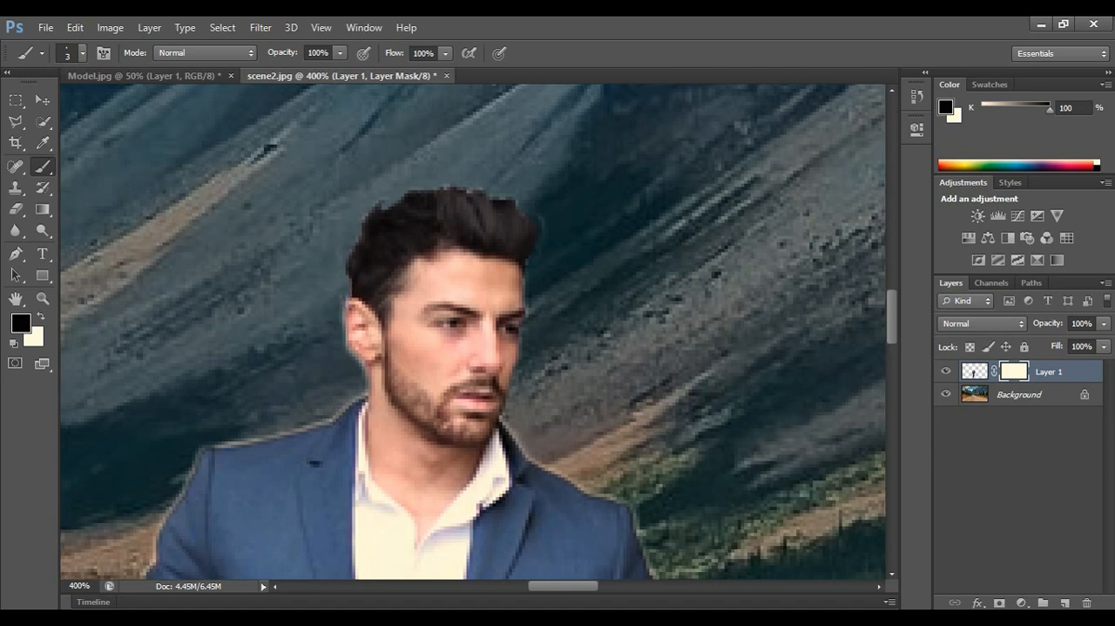
# - Mask out the remaining pale fringe along the man's shoulders, sleeves, jacket, trousers and shoes with the black 3 px brush
pyautogui.scroll(-3, 740, 396)
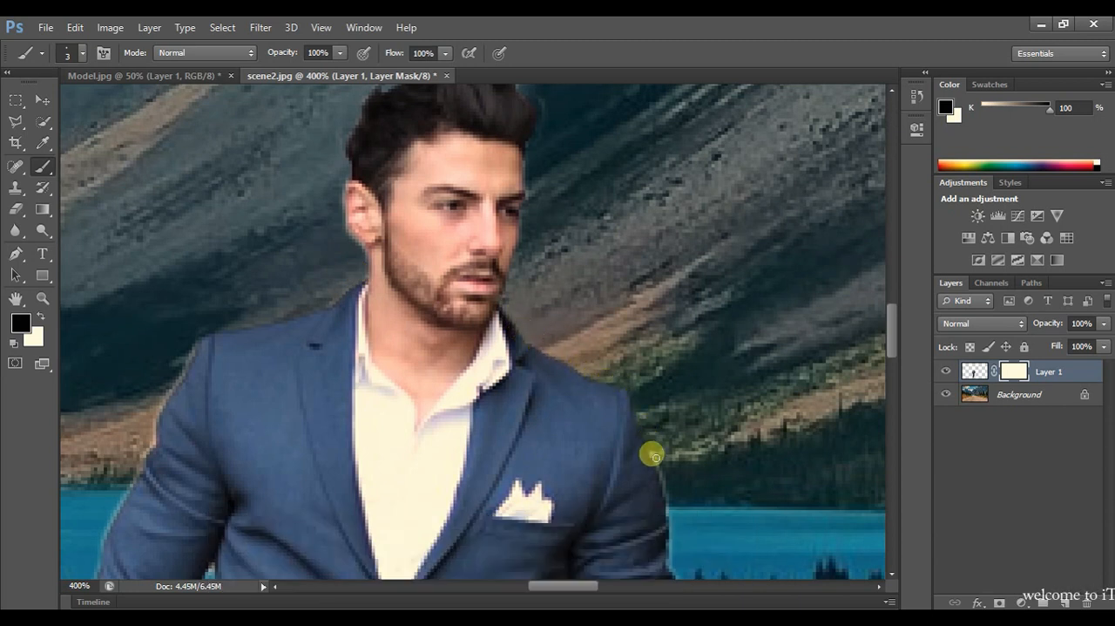
pyautogui.hscroll(-2, 529, 374)
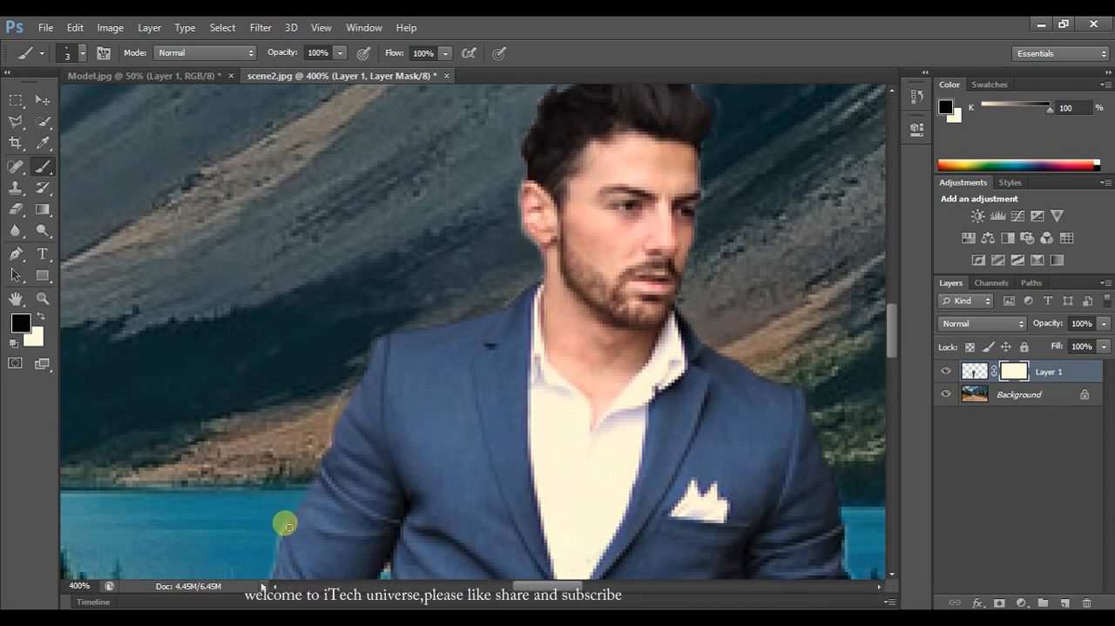
pyautogui.scroll(-5, 715, 507)
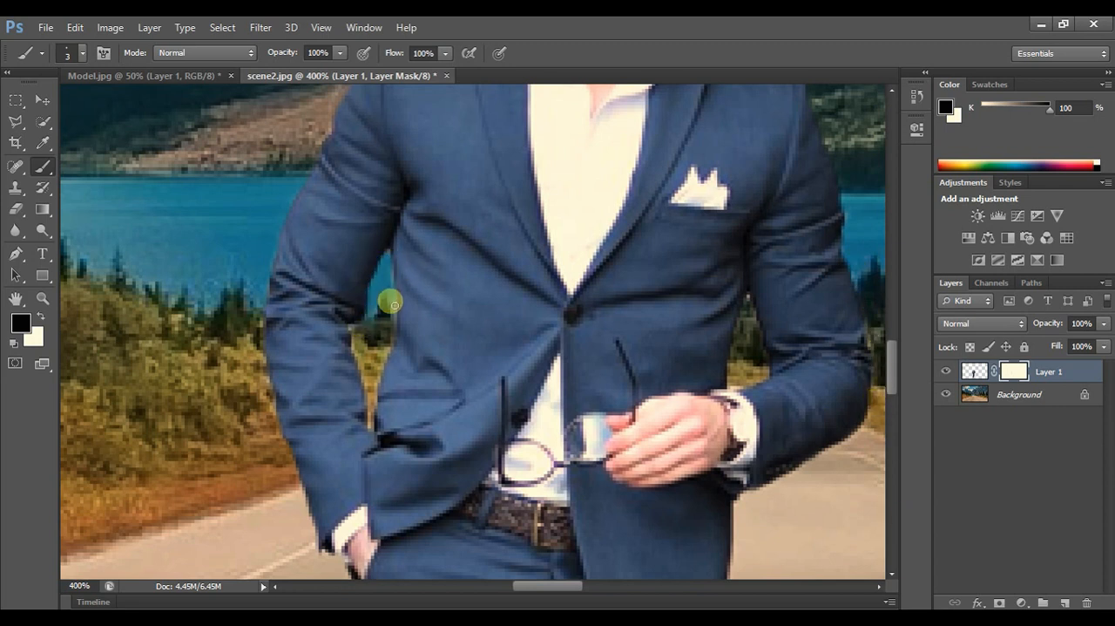
pyautogui.scroll(-10, 848, 463)
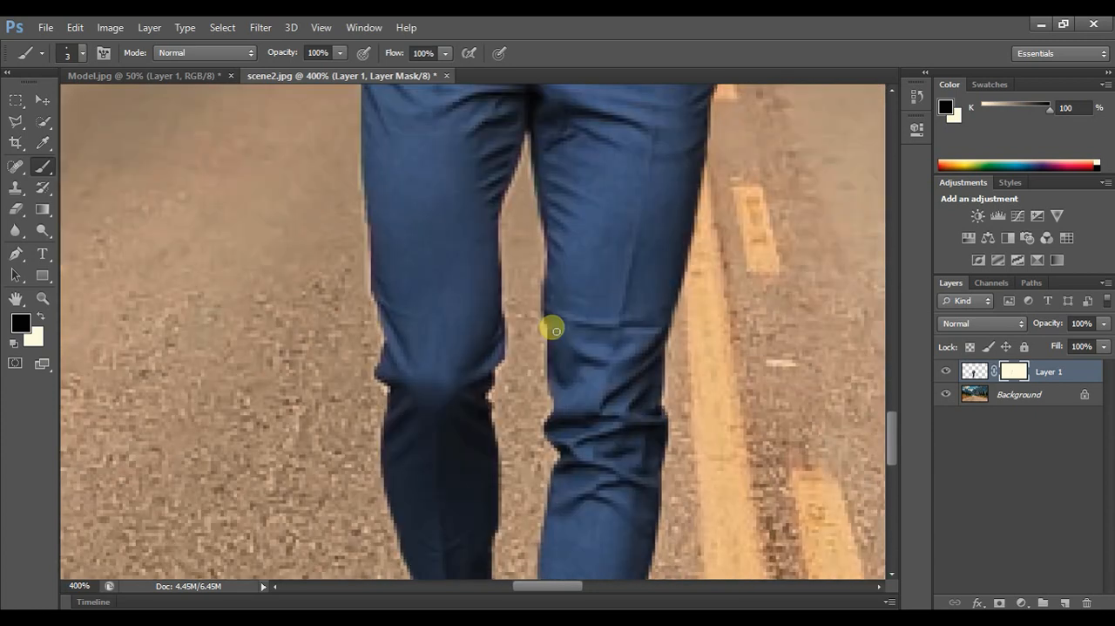
pyautogui.scroll(-4, 554, 329)
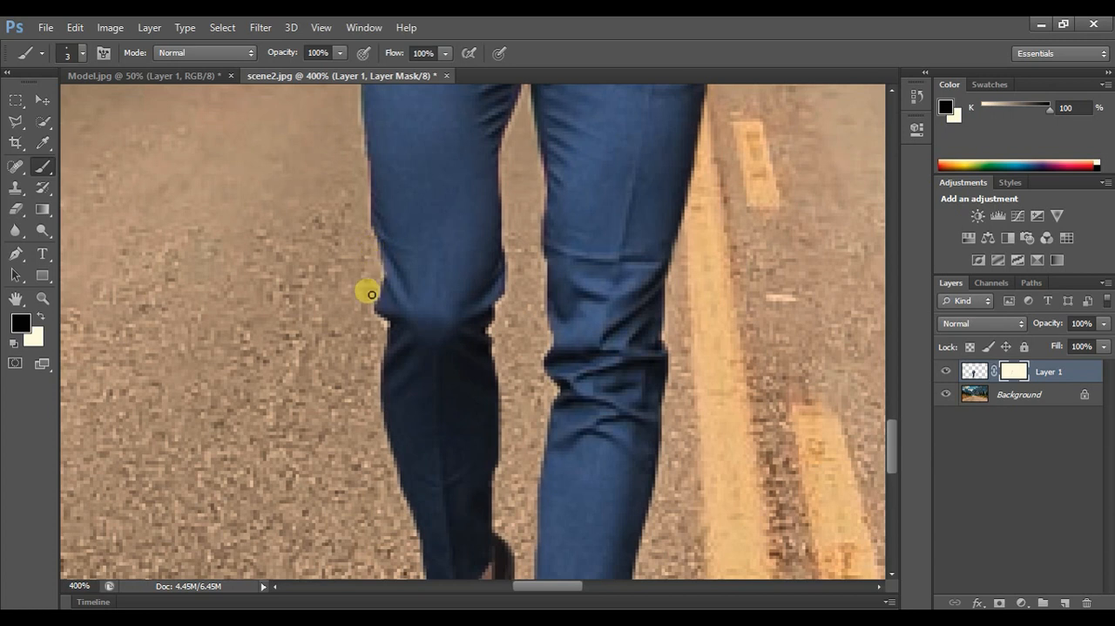
pyautogui.scroll(-2, 752, 467)
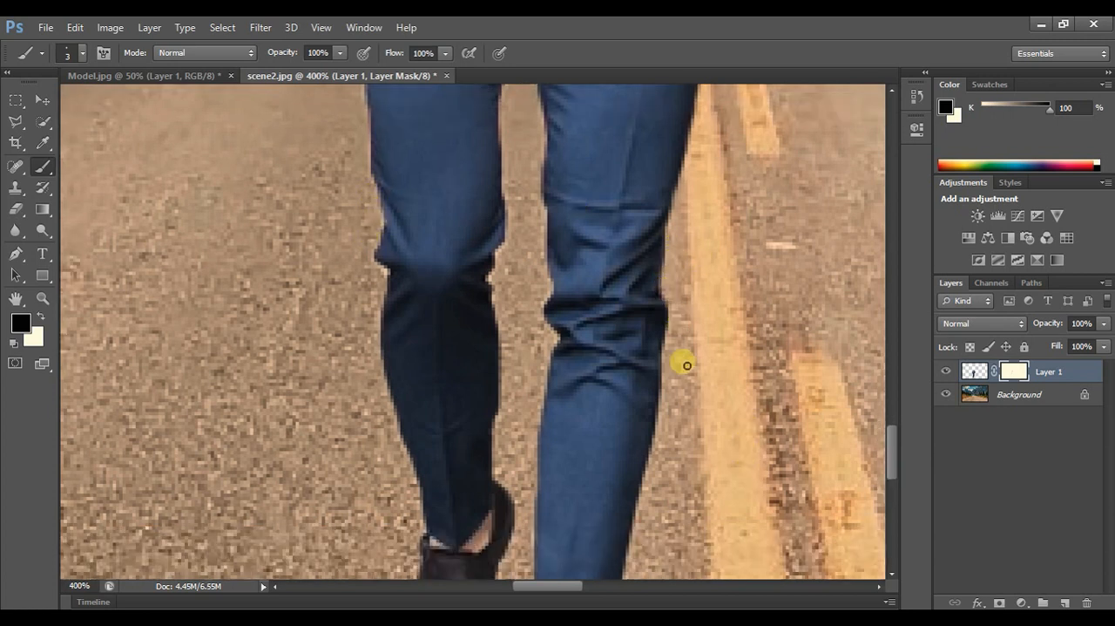
pyautogui.scroll(-8, 687, 366)
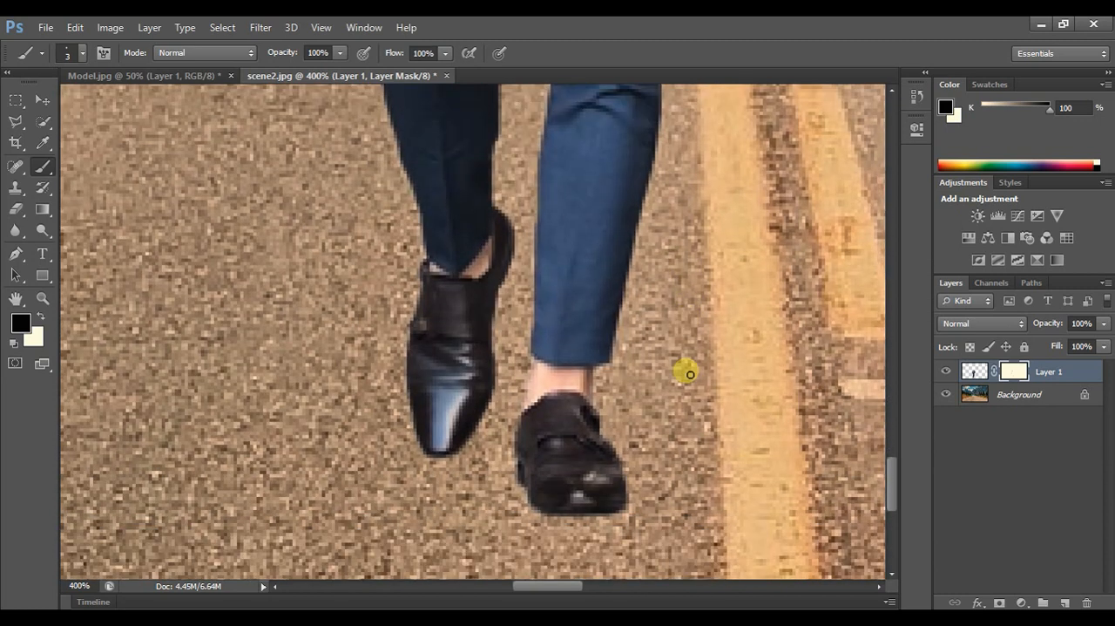
pyautogui.scroll(3, 75, 289)
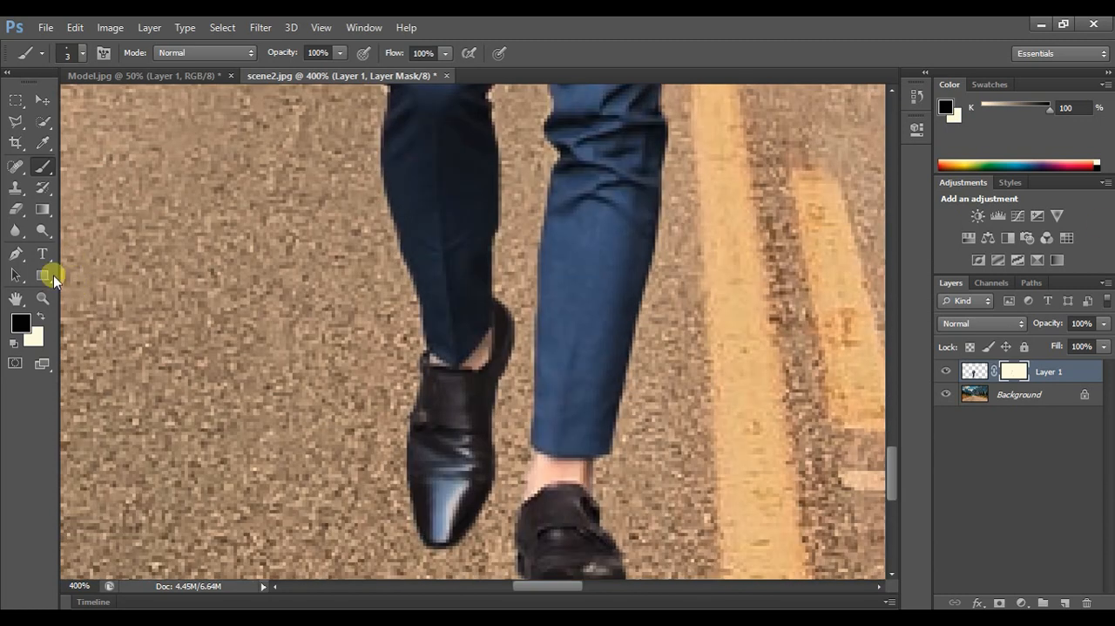
# - Review the cleaned-up man against the road scene, from close-up out to the whole image at 50% zoom
pyautogui.click(42, 298)
pyautogui.click(85, 52)
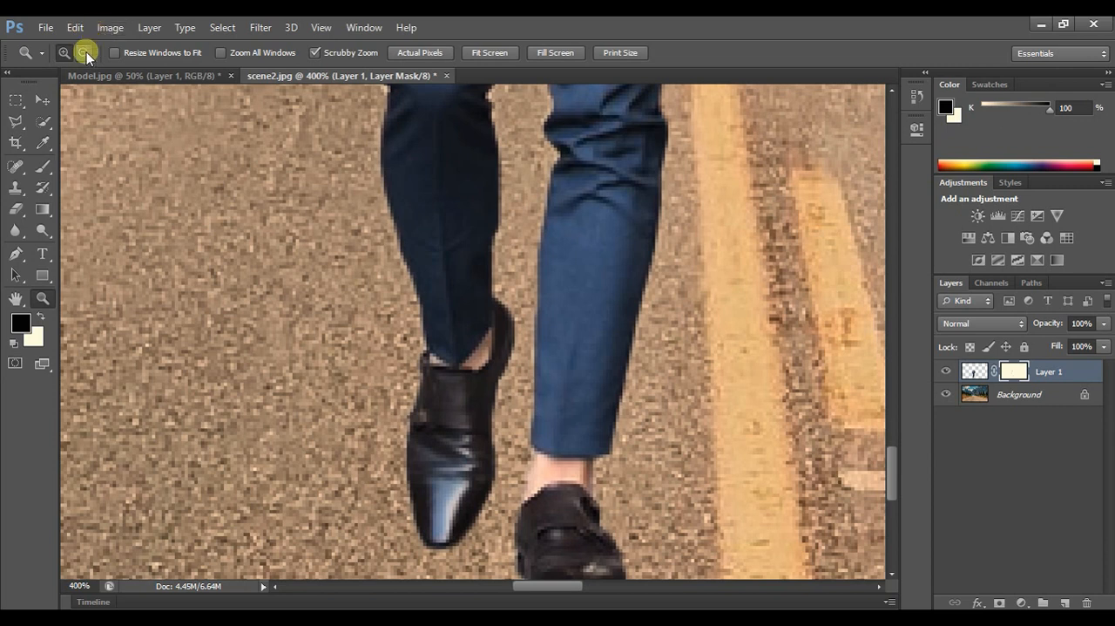
pyautogui.click(581, 162)
pyautogui.click(599, 115)
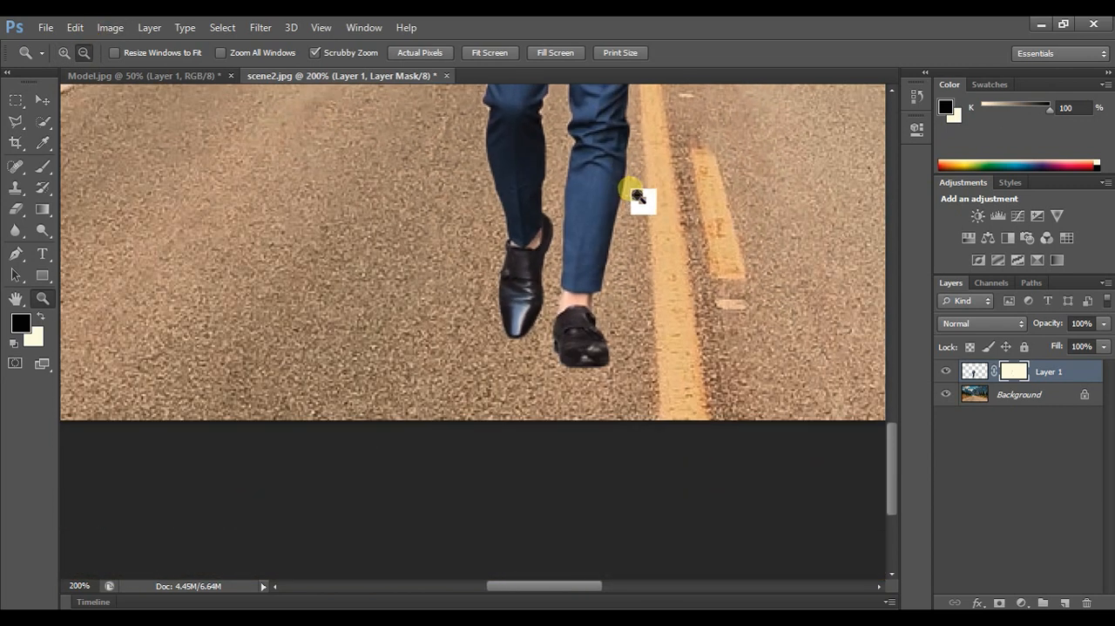
pyautogui.scroll(7, 637, 192)
pyautogui.click(660, 188)
pyautogui.scroll(2, 741, 185)
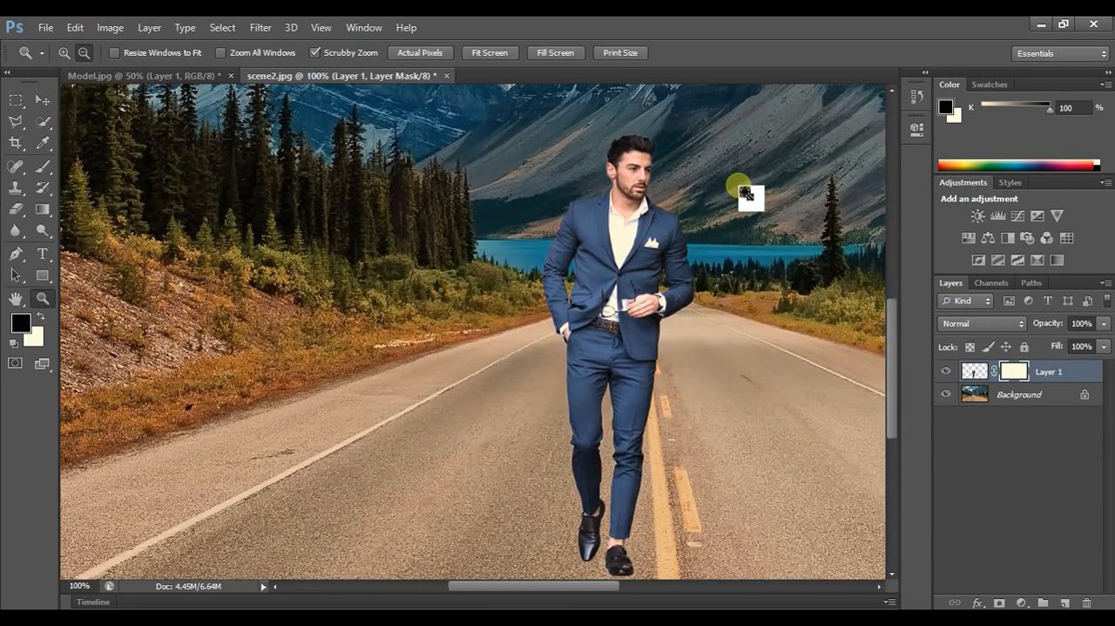
pyautogui.scroll(2, 741, 187)
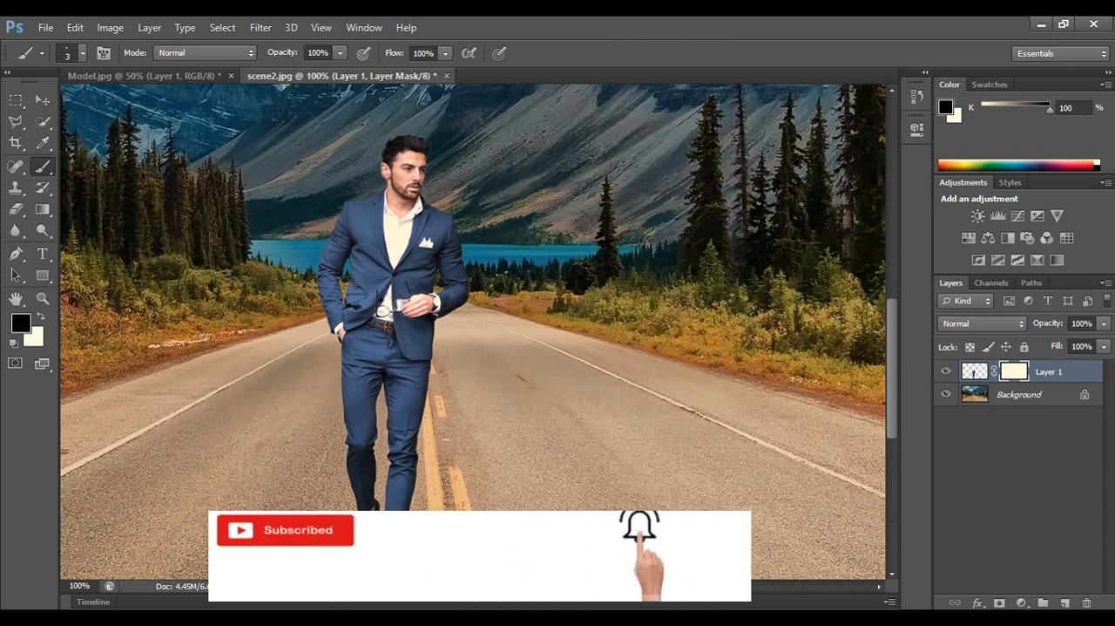
pyautogui.click(44, 298)
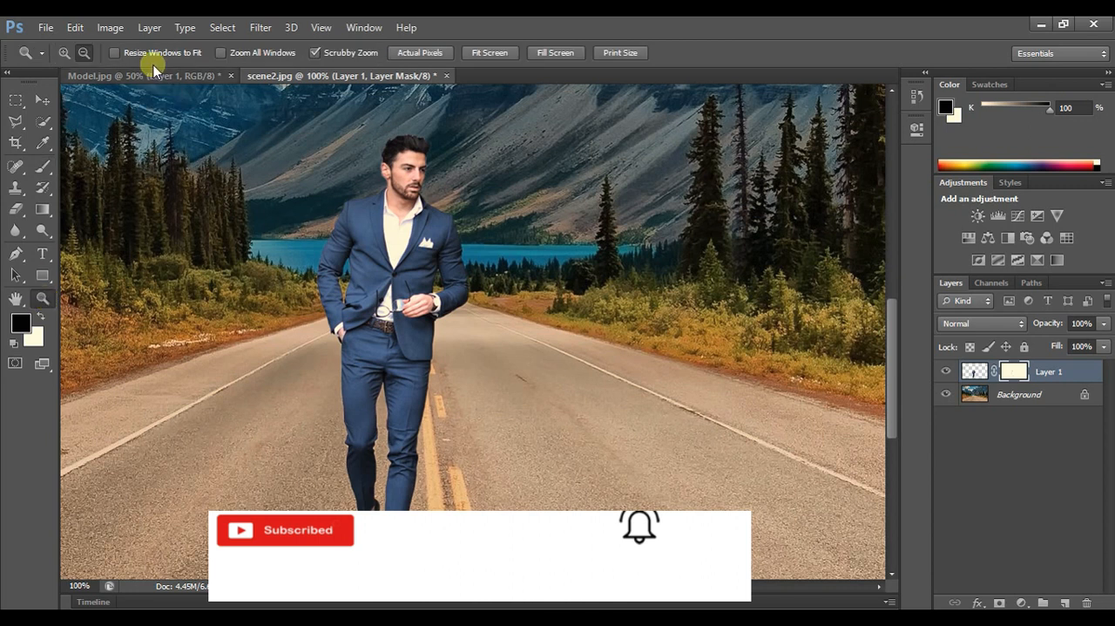
pyautogui.keyDown('alt'); pyautogui.click(408, 274); pyautogui.keyUp('alt')
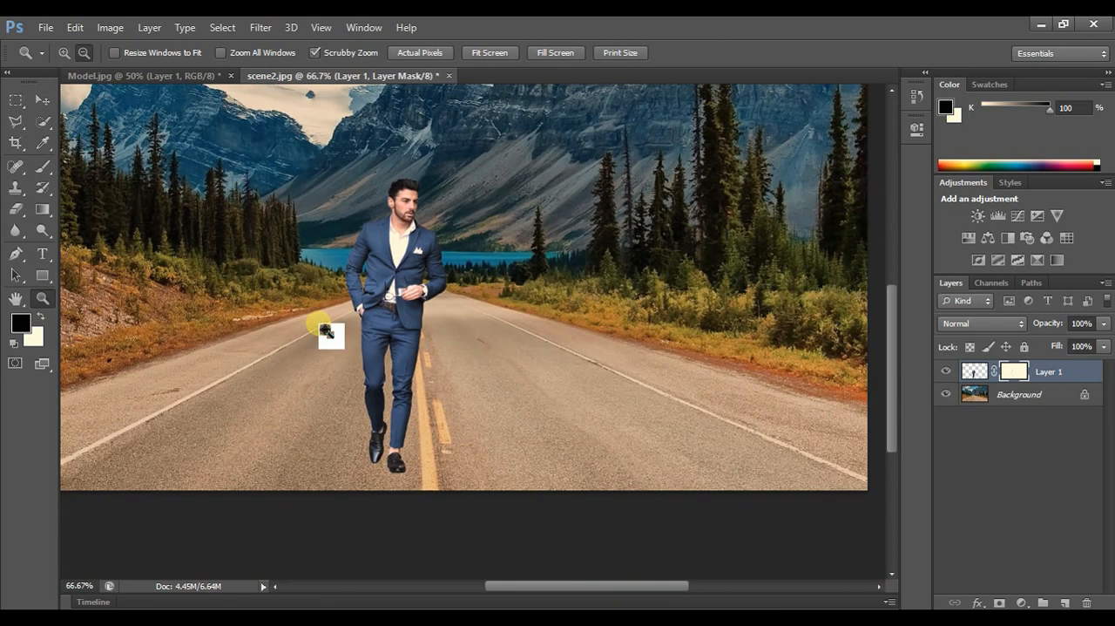
pyautogui.keyDown('alt'); pyautogui.click(286, 137); pyautogui.keyUp('alt')
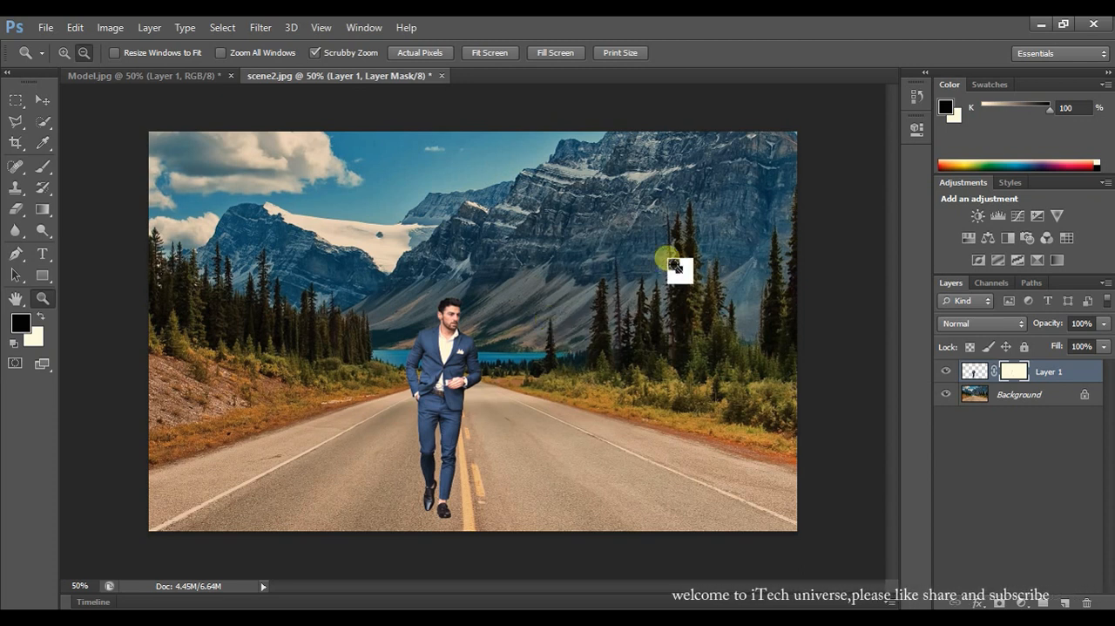
# - Open the riverside image scene1.jpg from the Desktop as a second background
pyautogui.click(44, 24)
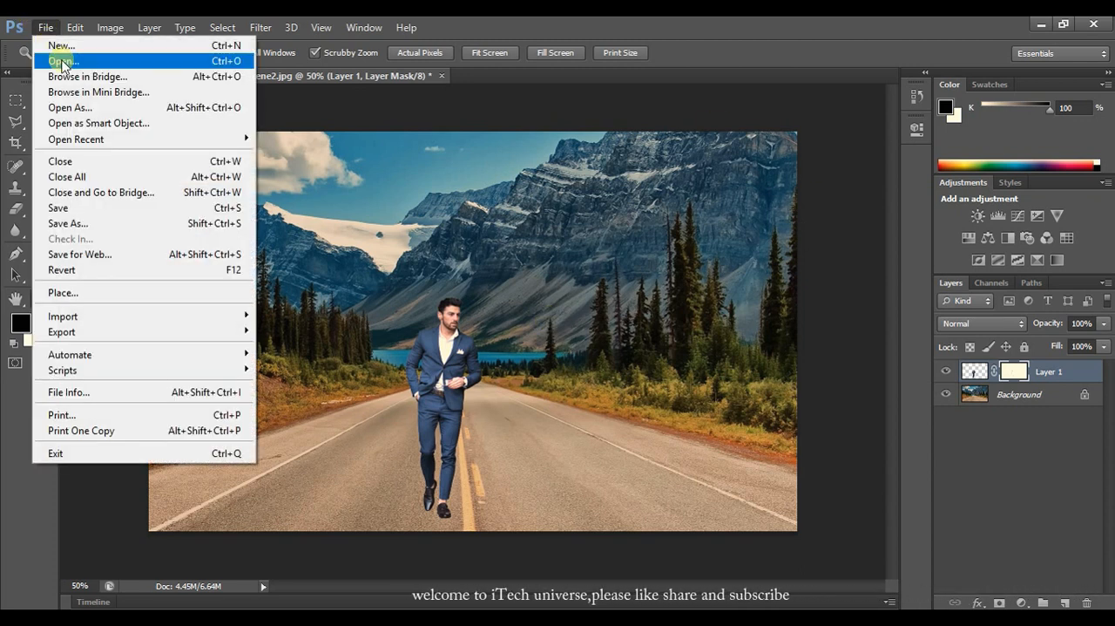
pyautogui.click(39, 59)
pyautogui.click(523, 188)
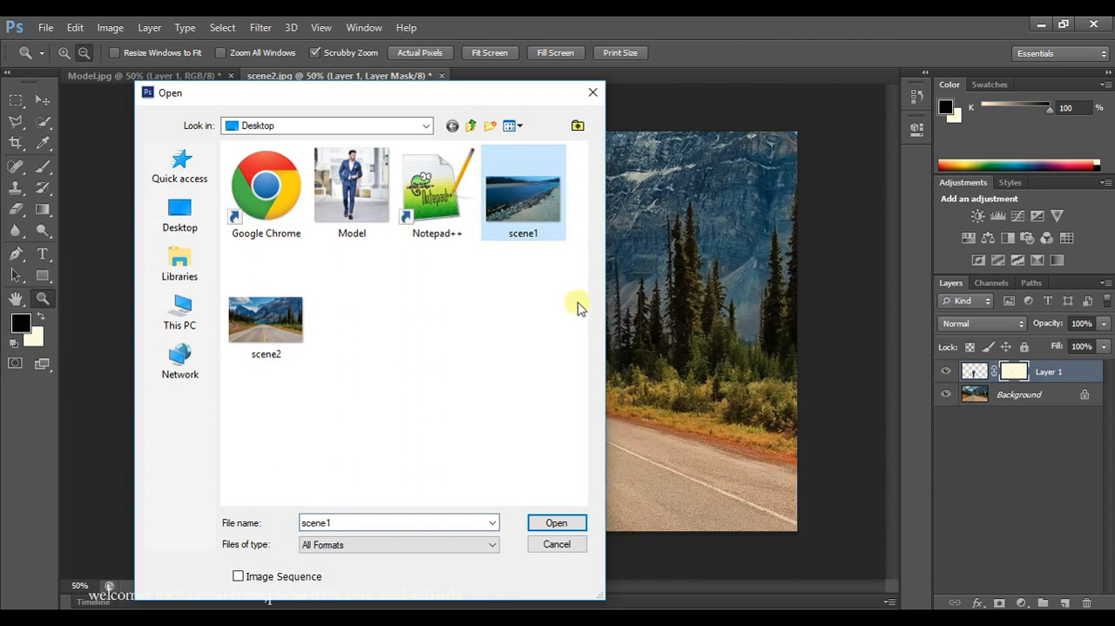
pyautogui.click(554, 523)
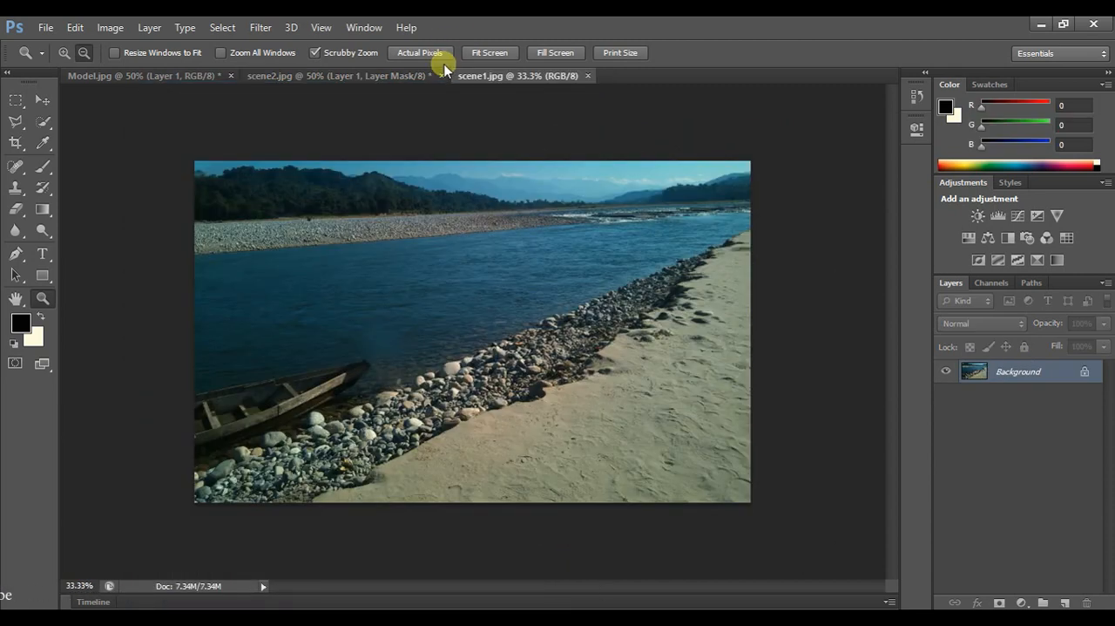
# - Copy the cut-out man from Model.jpg into scene1.jpg and move him onto the sandy bank near the image's right edge
pyautogui.click(161, 69)
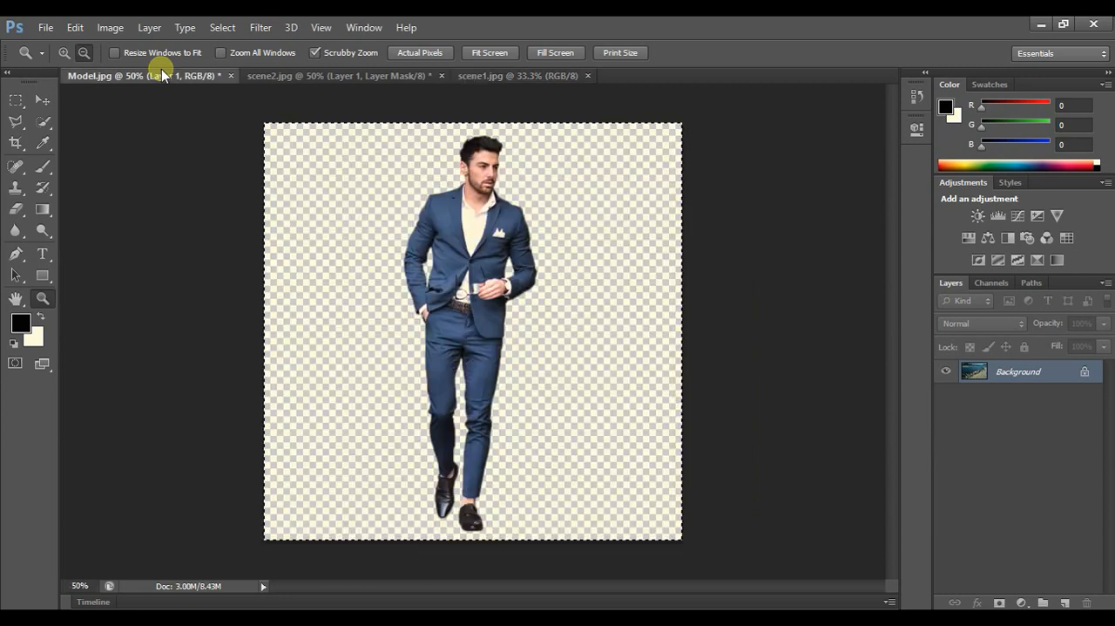
pyautogui.hotkey('ctrl', 'c')
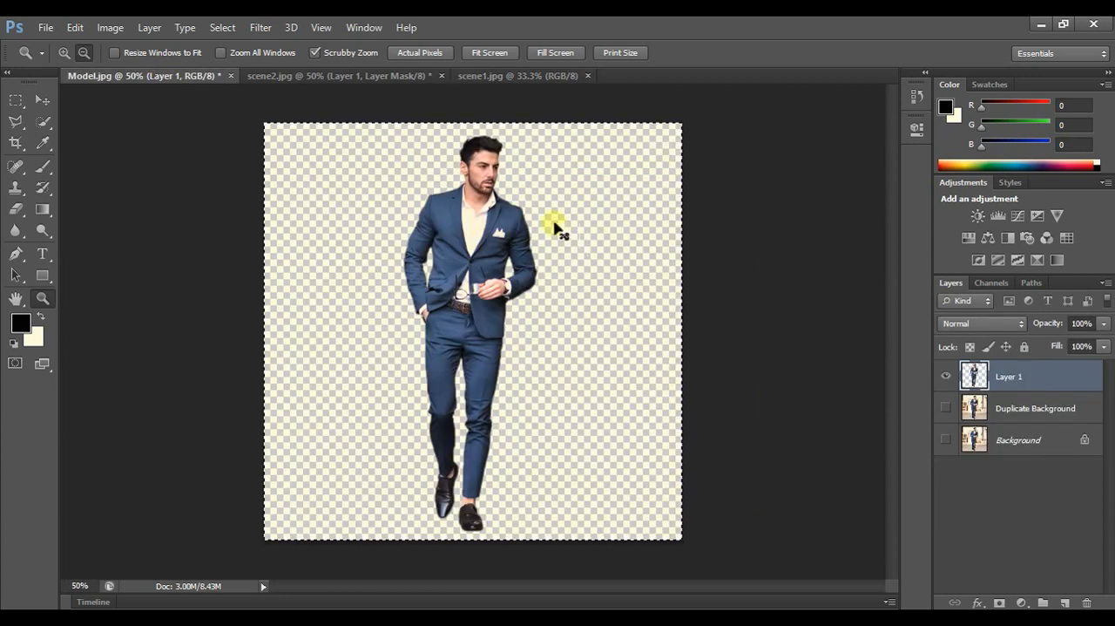
pyautogui.moveTo(528, 99); pyautogui.dragTo(523, 313)
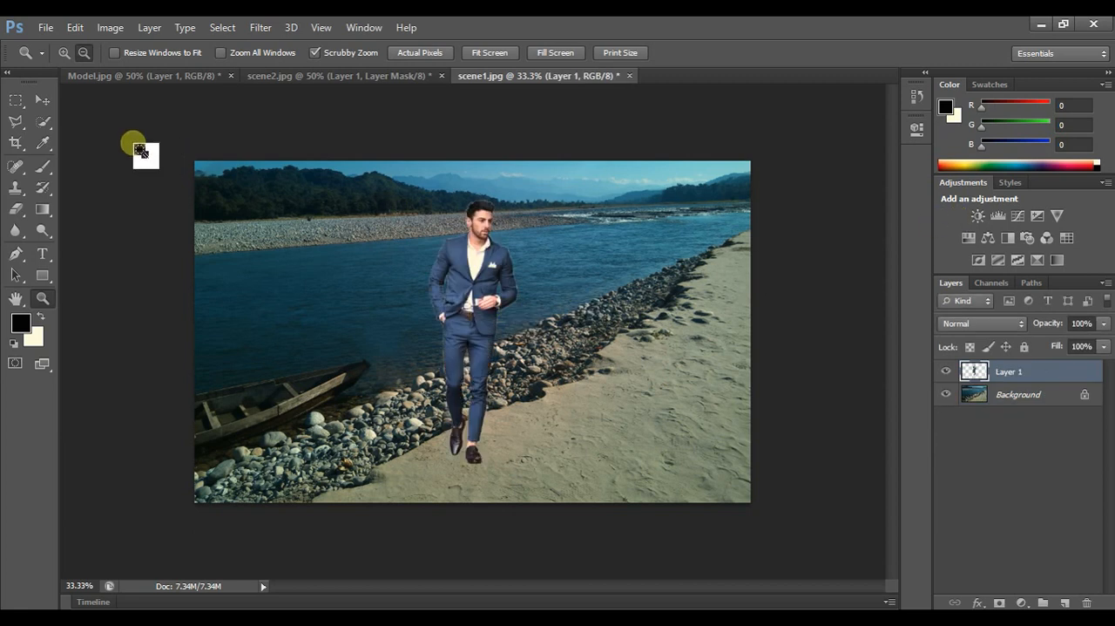
pyautogui.click(47, 98)
pyautogui.moveTo(511, 256); pyautogui.dragTo(681, 277)
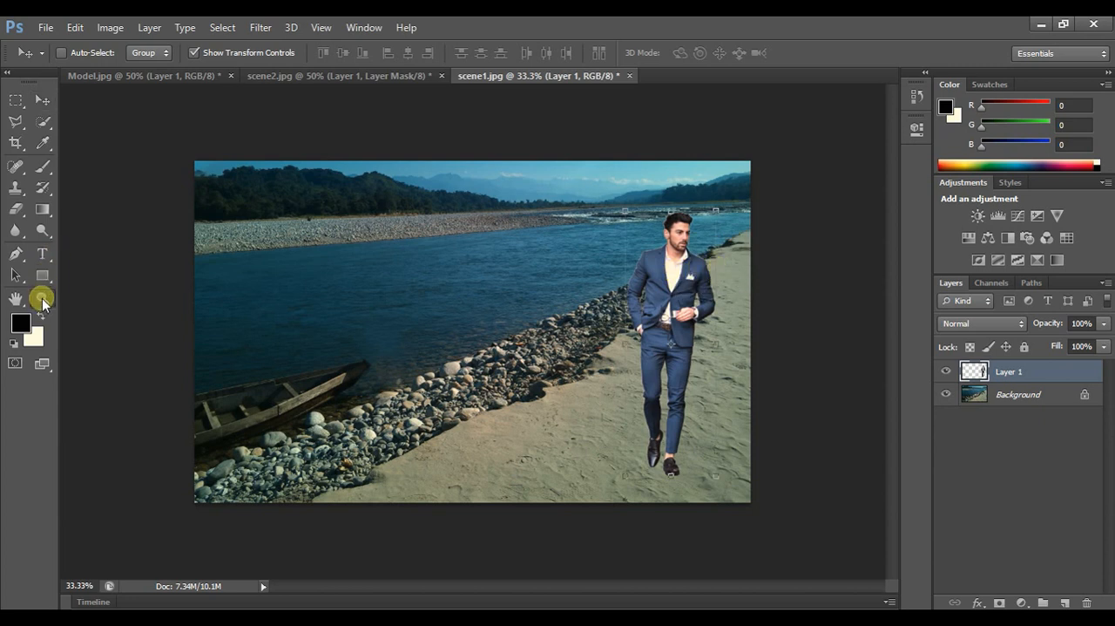
# - Examine the man's hair, face and shoulder edges against the river at up to 200% zoom
pyautogui.click(42, 298)
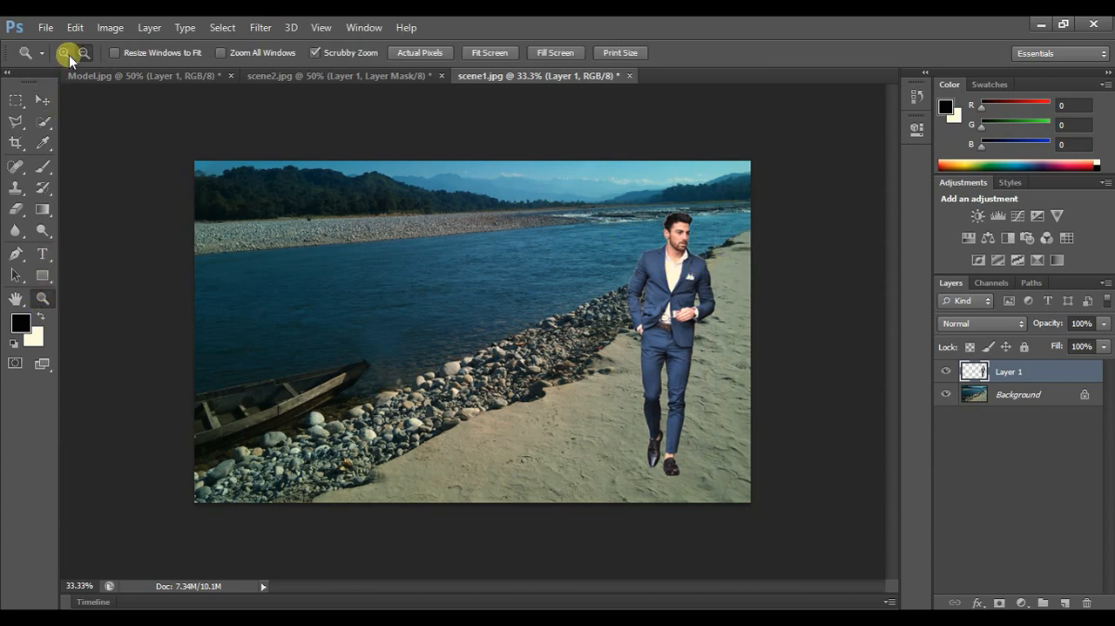
pyautogui.click(700, 244)
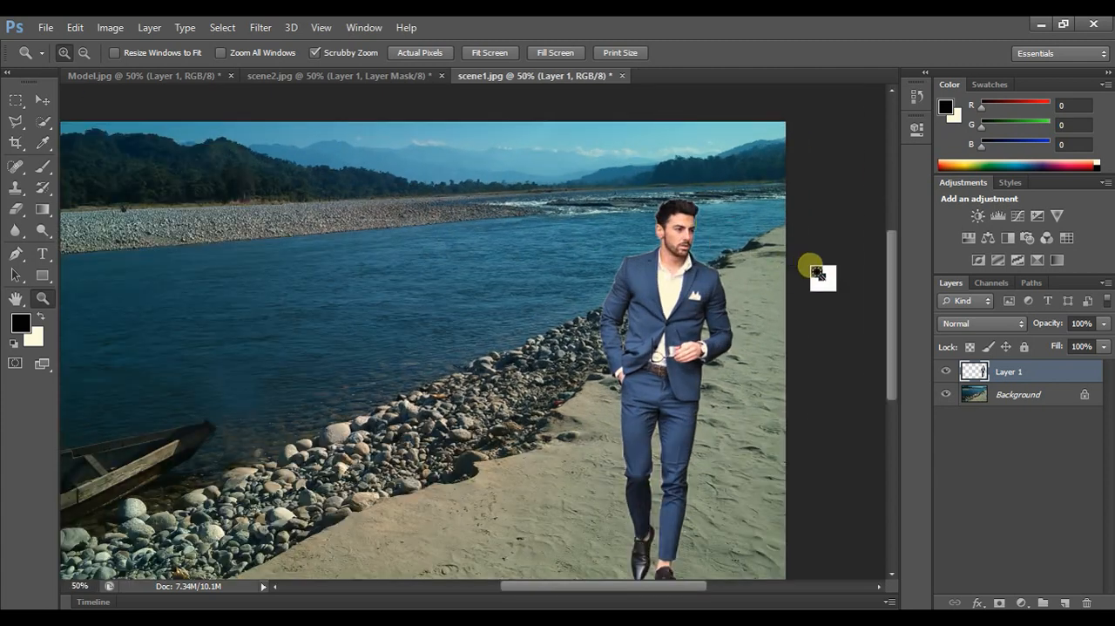
pyautogui.click(722, 254)
pyautogui.click(695, 305)
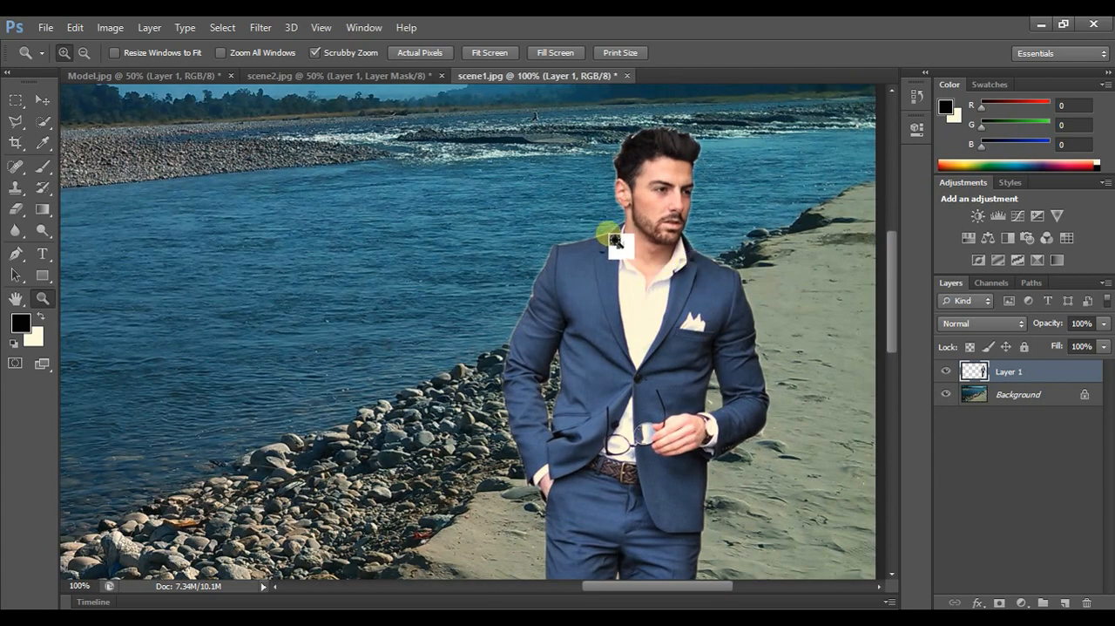
pyautogui.click(635, 219)
pyautogui.click(672, 240)
pyautogui.scroll(3, 682, 291)
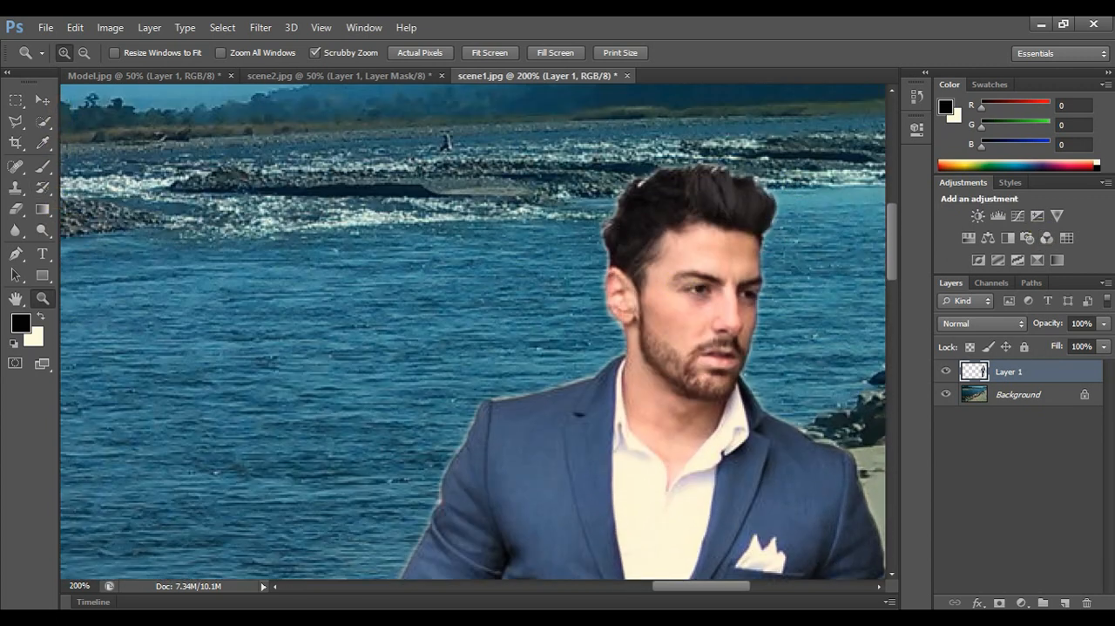
# - Add a layer mask to Layer 1 and set up a soft black brush of 11 px for painting on it
pyautogui.click(999, 602)
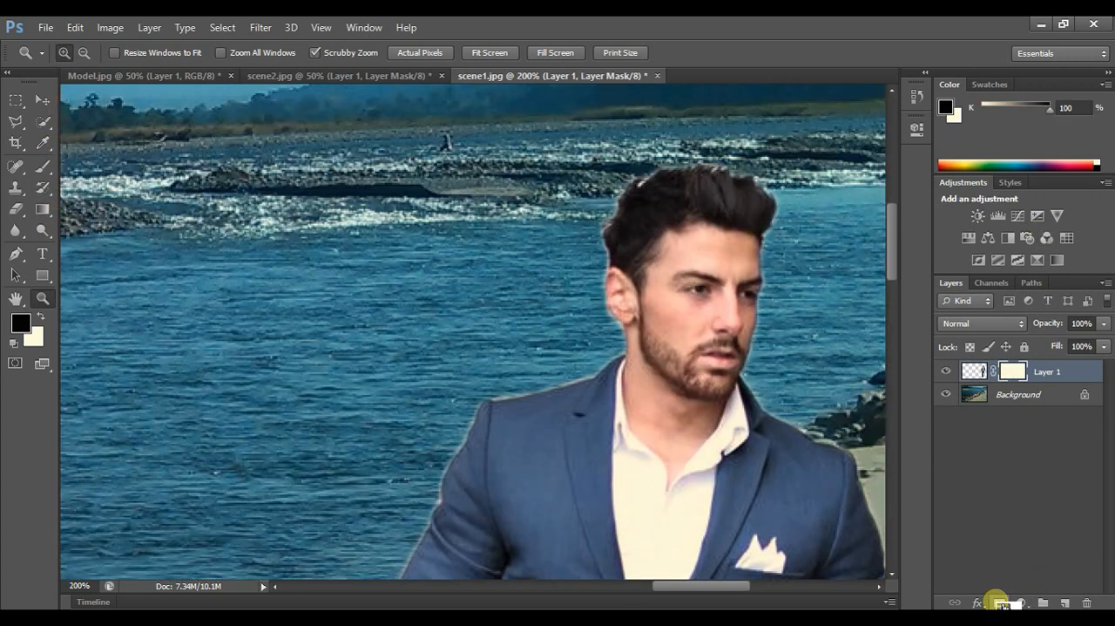
pyautogui.click(44, 166)
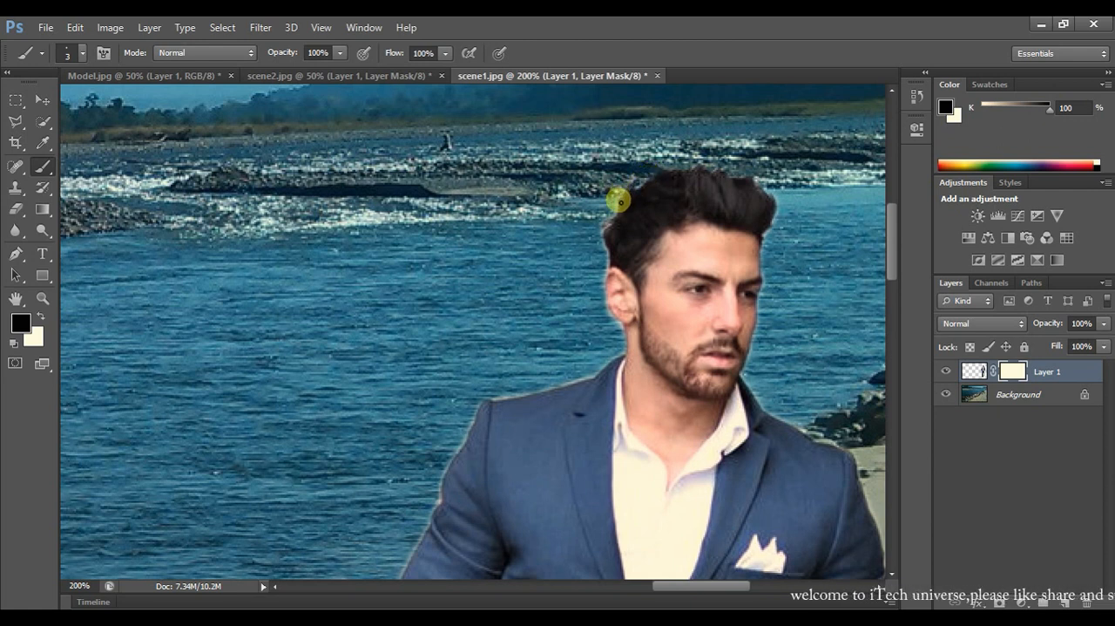
pyautogui.rightClick(605, 254)
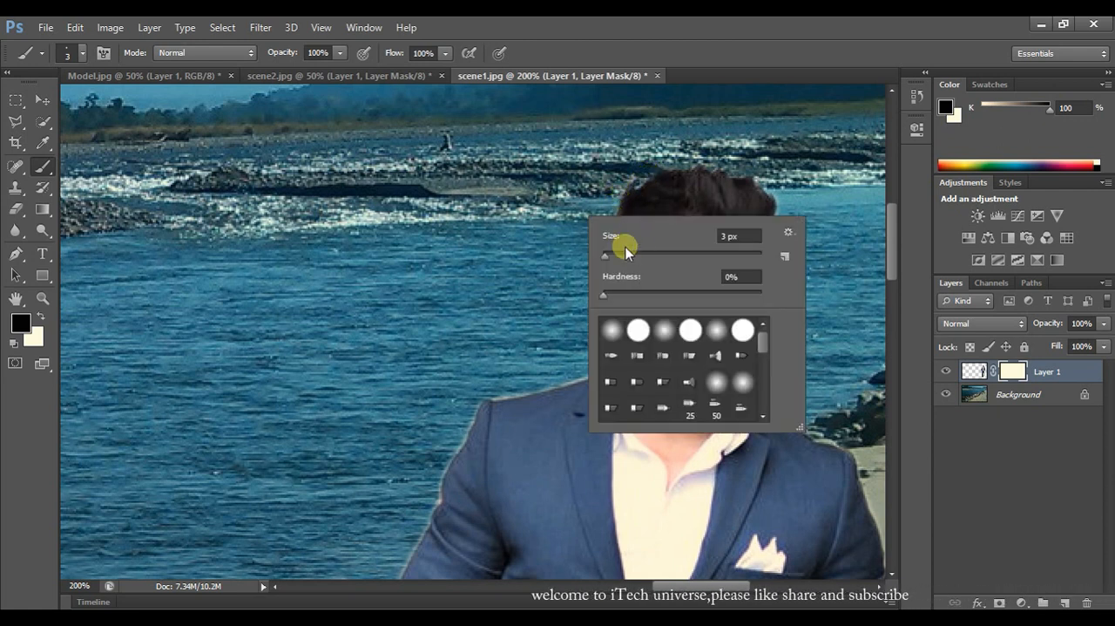
pyautogui.write('11')
pyautogui.press('Return')
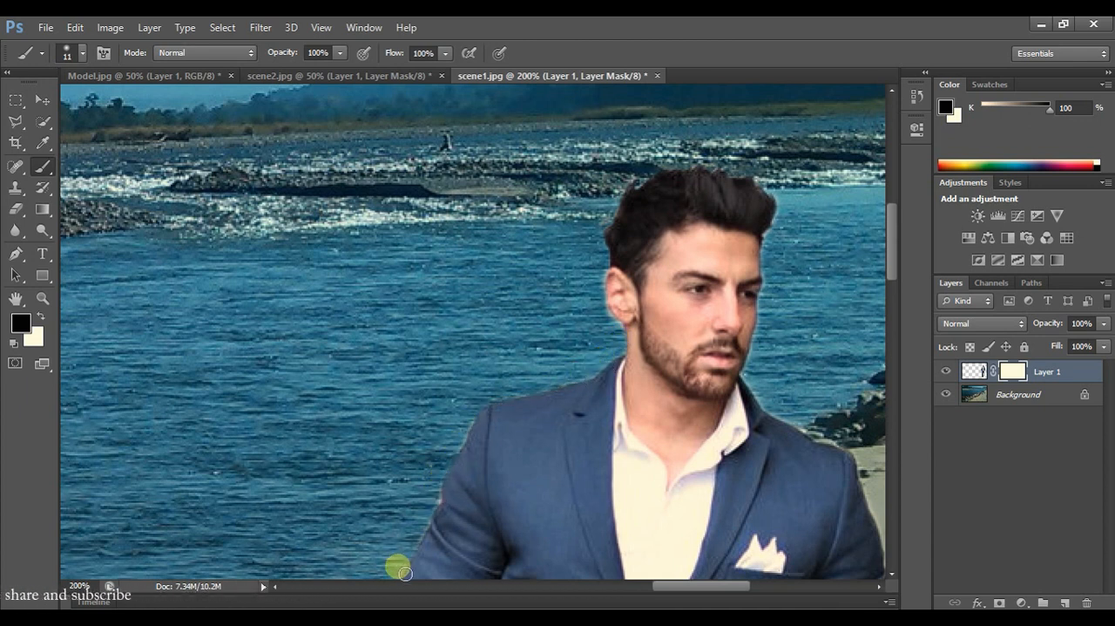
# - Mask out the light fringe along the man's face, shoulder and sleeve on the side facing the sandy bank
pyautogui.moveTo(661, 586); pyautogui.dragTo(695, 586)
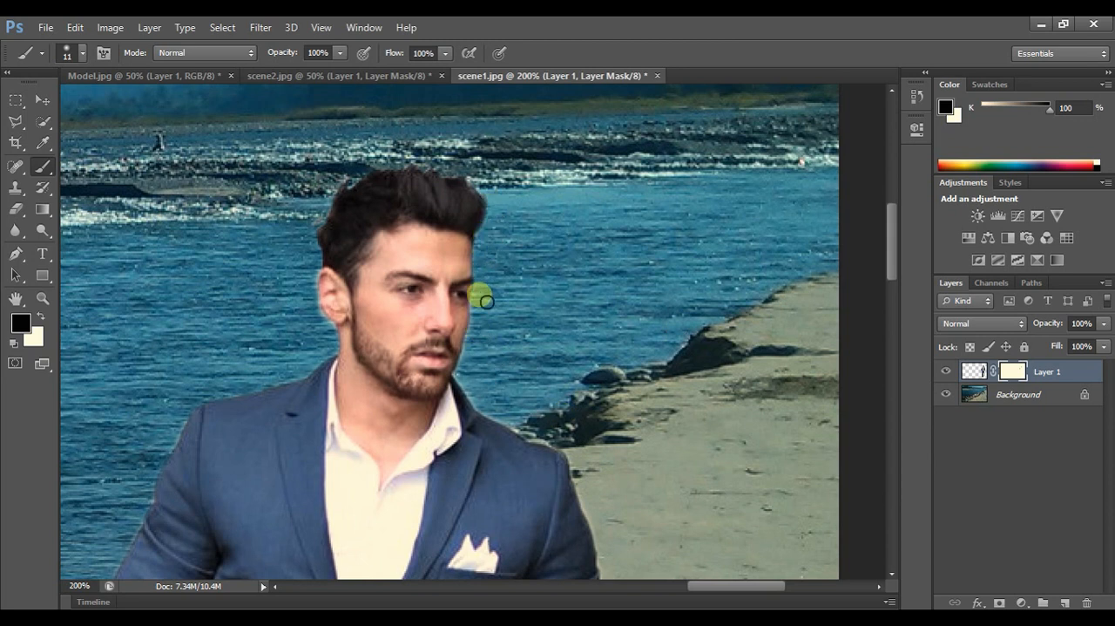
pyautogui.moveTo(482, 333)
pyautogui.mouseDown()
pyautogui.moveTo(470, 381)
pyautogui.moveTo(486, 412)
pyautogui.moveTo(565, 457)
pyautogui.mouseUp()
pyautogui.scroll(-6, 672, 468)
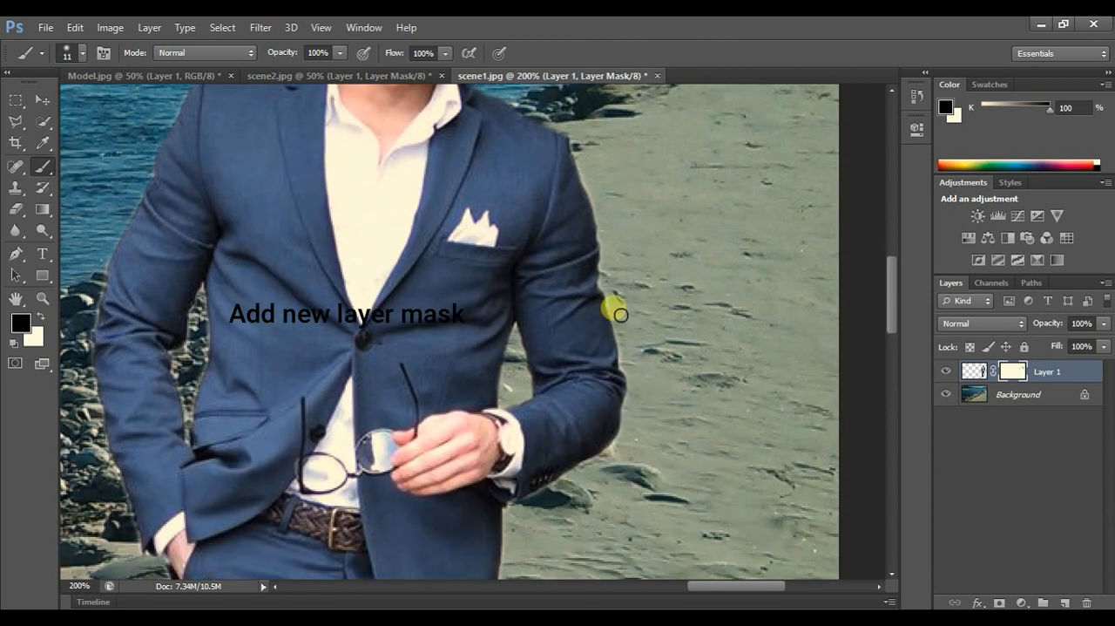
pyautogui.scroll(-5, 645, 392)
pyautogui.scroll(4, 333, 415)
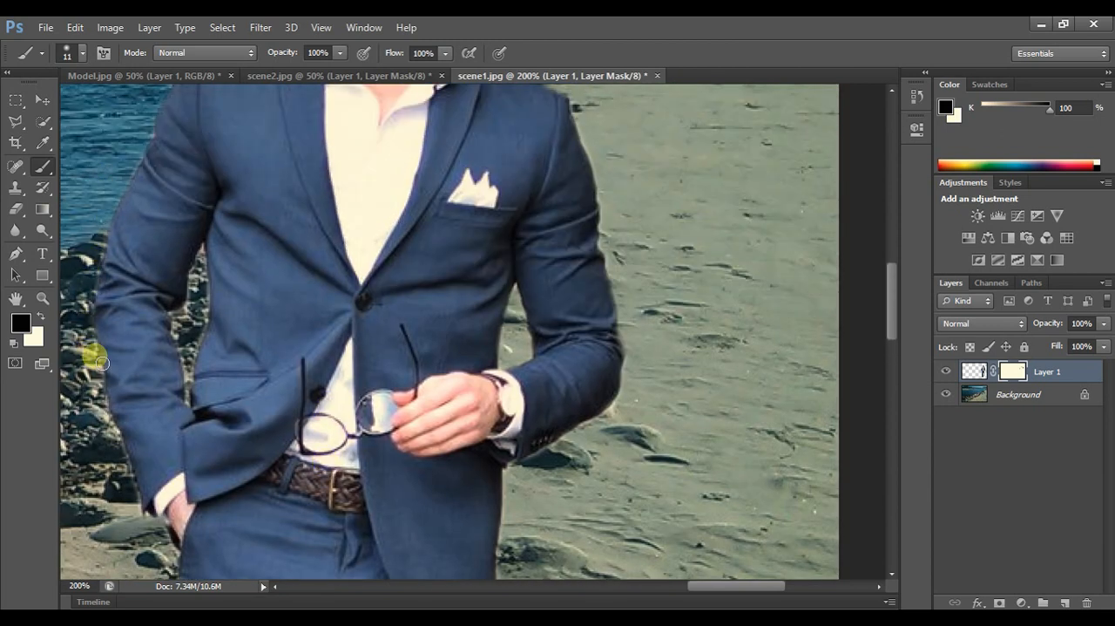
# - Reduce the brush to 6 px and mask the fringe in the gaps between arms and jacket, continuing down to the trousers and shoes
pyautogui.rightClick(219, 316)
pyautogui.click(240, 352)
pyautogui.moveTo(200, 255)
pyautogui.mouseDown()
pyautogui.moveTo(178, 320)
pyautogui.moveTo(187, 391)
pyautogui.mouseUp()
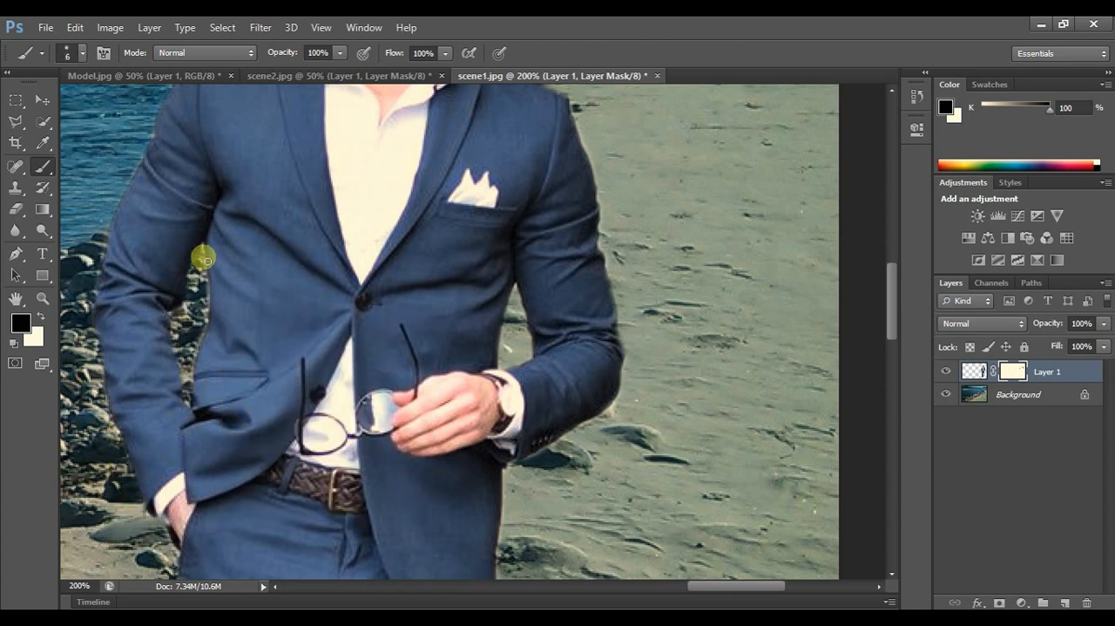
pyautogui.moveTo(199, 348); pyautogui.dragTo(212, 334)
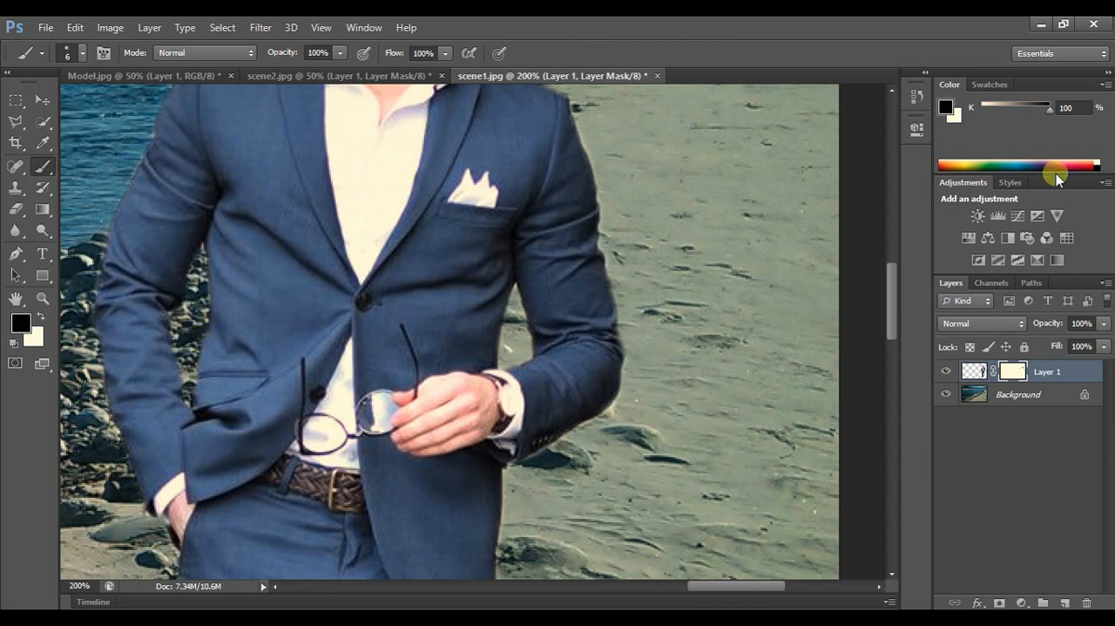
pyautogui.scroll(-2, 530, 257)
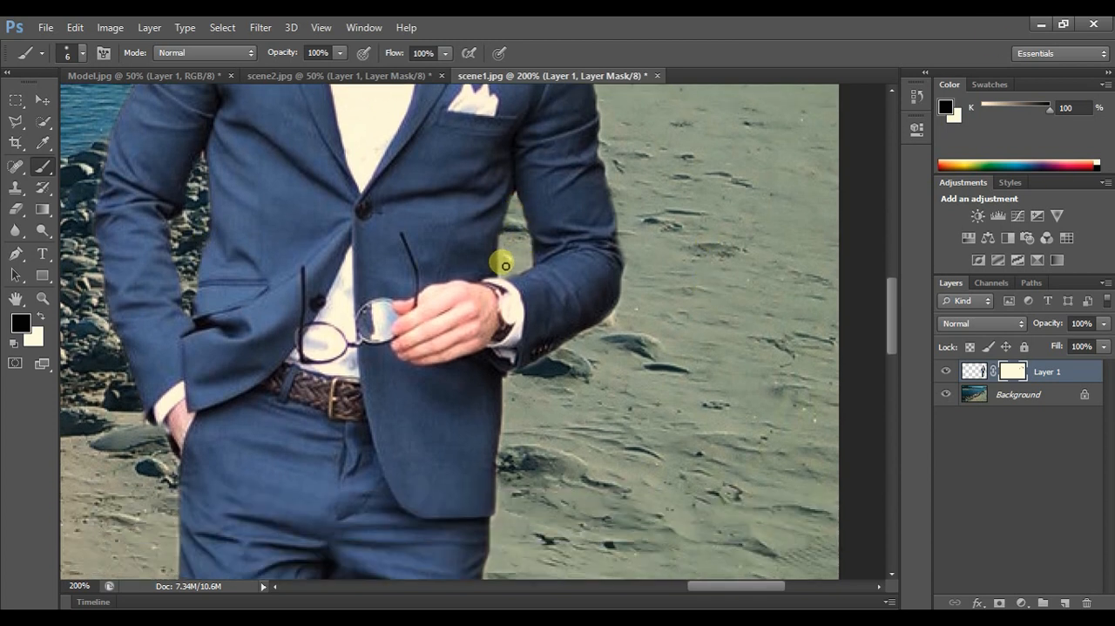
pyautogui.scroll(-18, 522, 218)
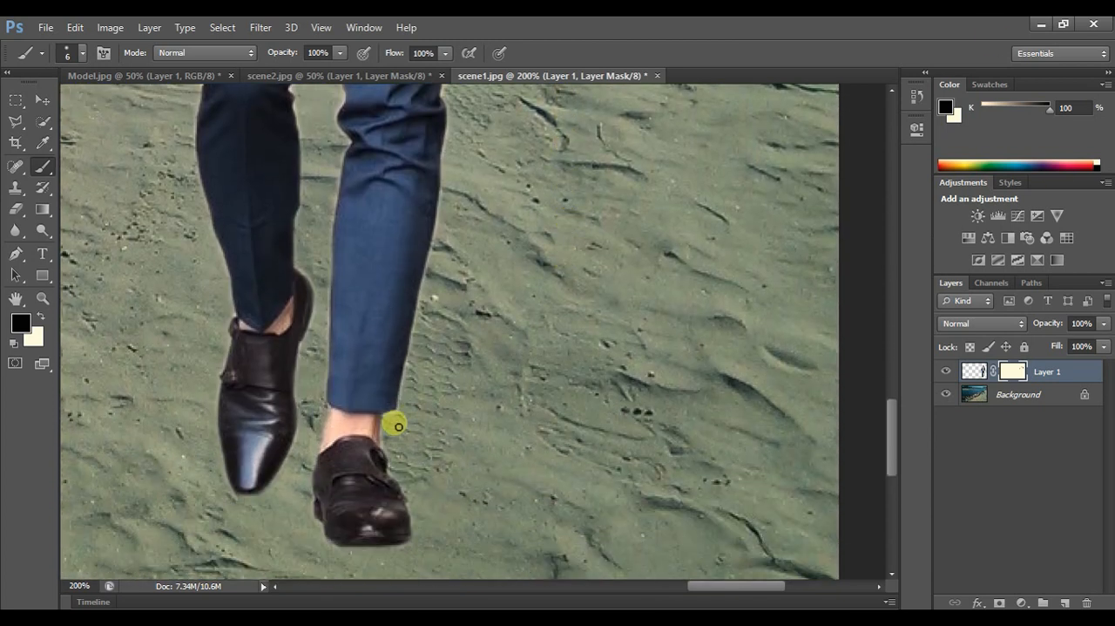
# - Review the masked man against the riverside scene, zooming out from his shoes to 66.67%
pyautogui.click(43, 298)
pyautogui.click(83, 53)
pyautogui.click(177, 197)
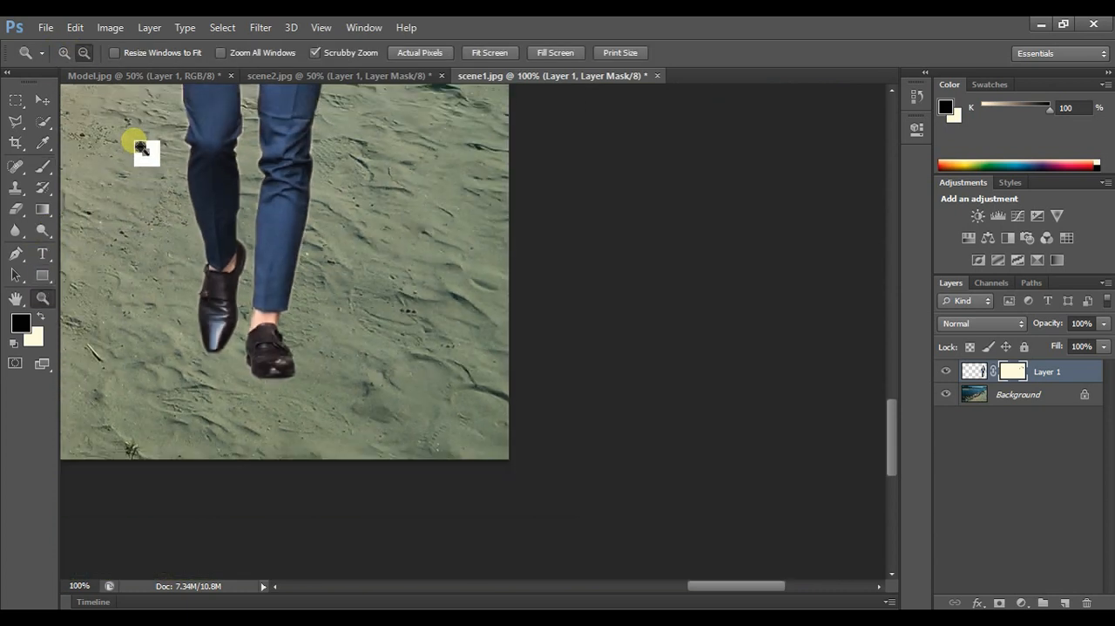
pyautogui.click(117, 115)
pyautogui.moveTo(667, 580); pyautogui.dragTo(753, 511)
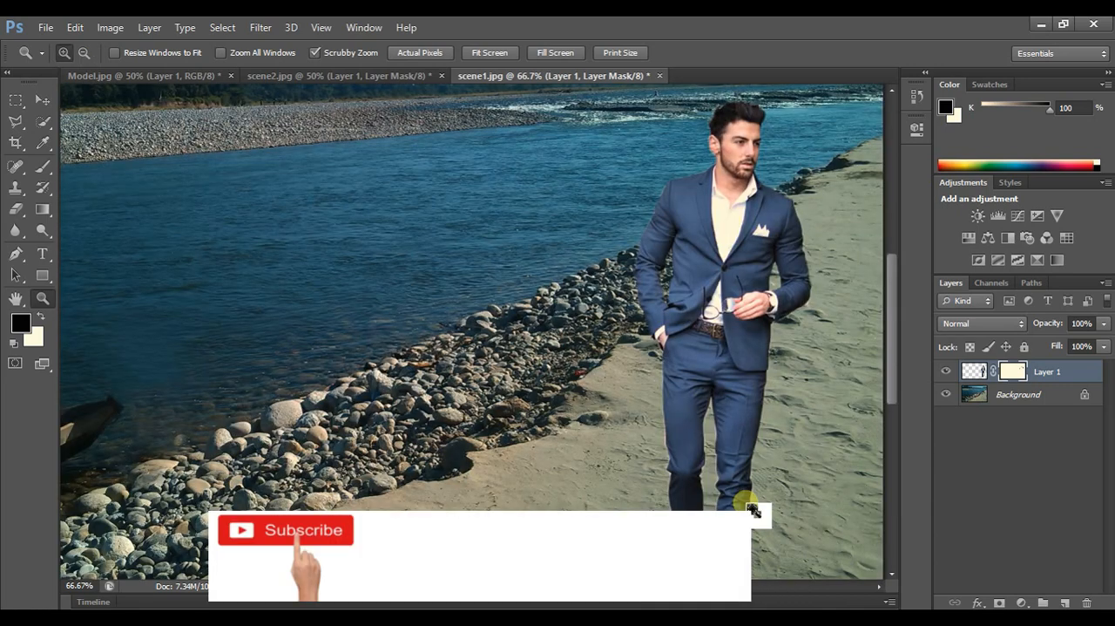